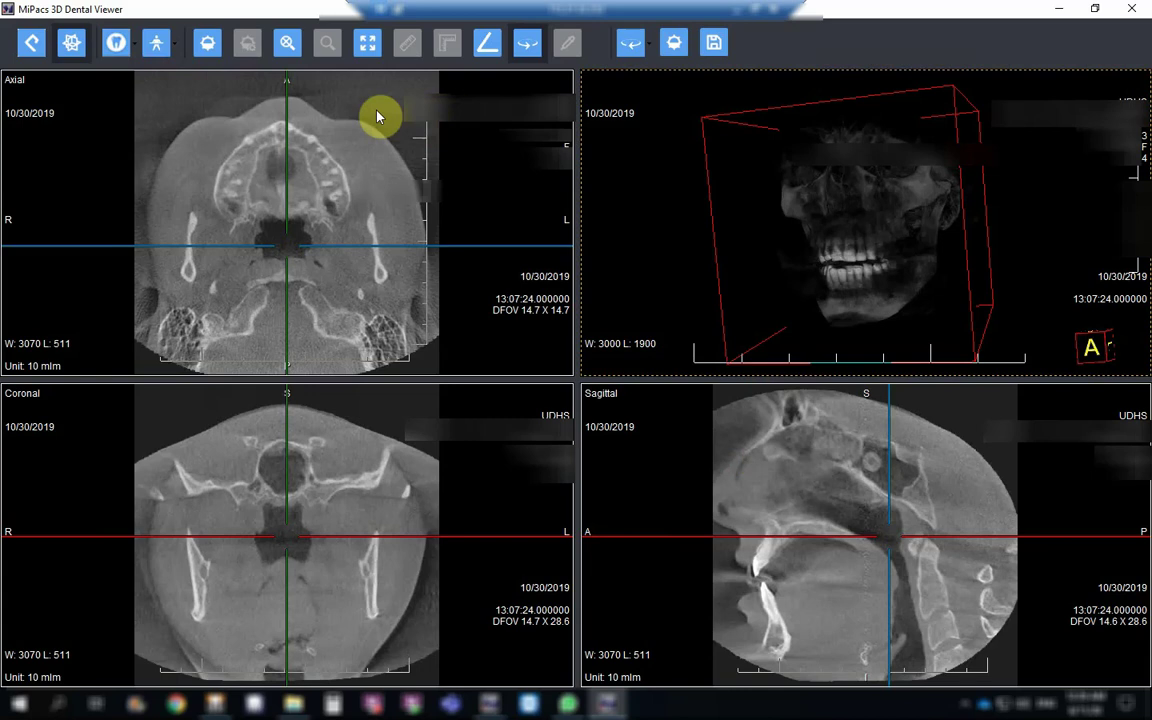
Step: Maximize the axial view and page its slices from the teeth up to the maxillary sinuses and nasal cavity
double_click(416, 238)
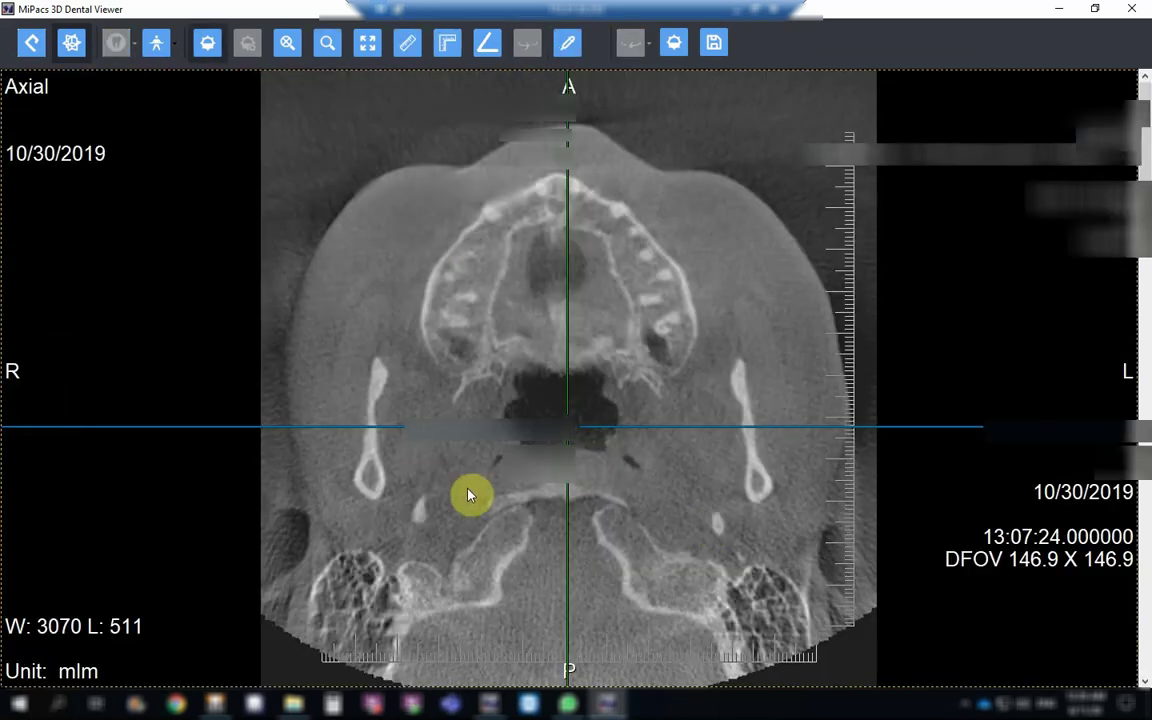
scroll(543, 493, down, 5)
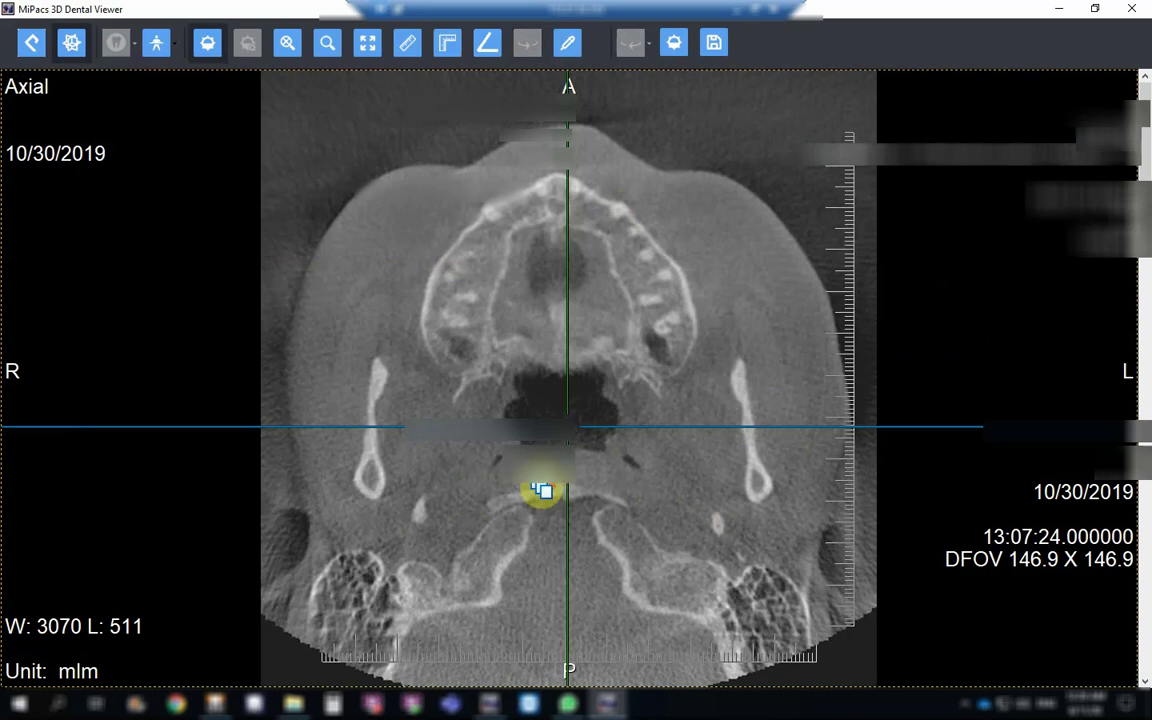
scroll(600, 528, down, 3)
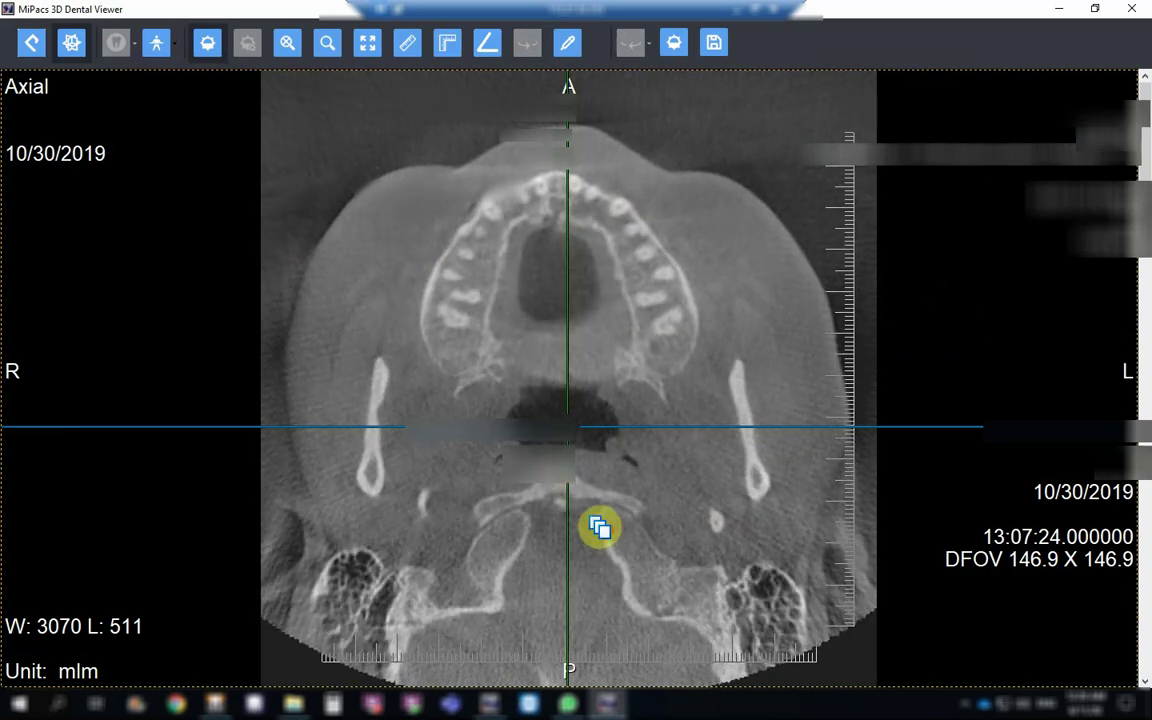
scroll(601, 530, down, 3)
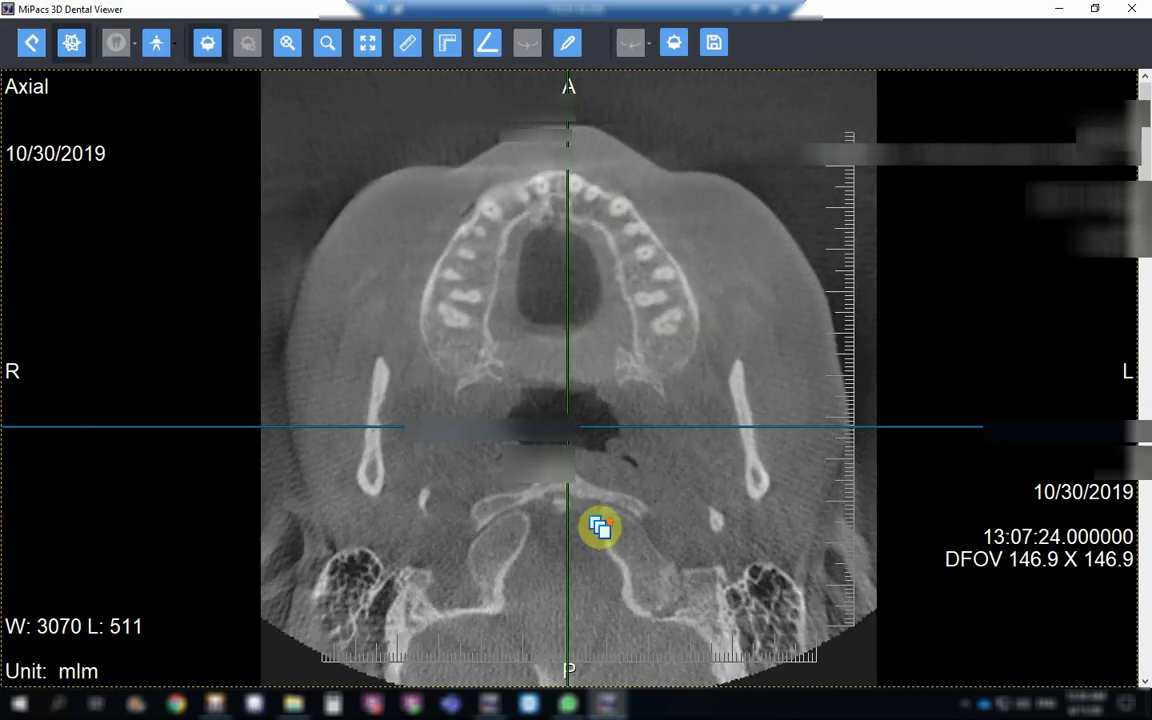
scroll(600, 528, down, 8)
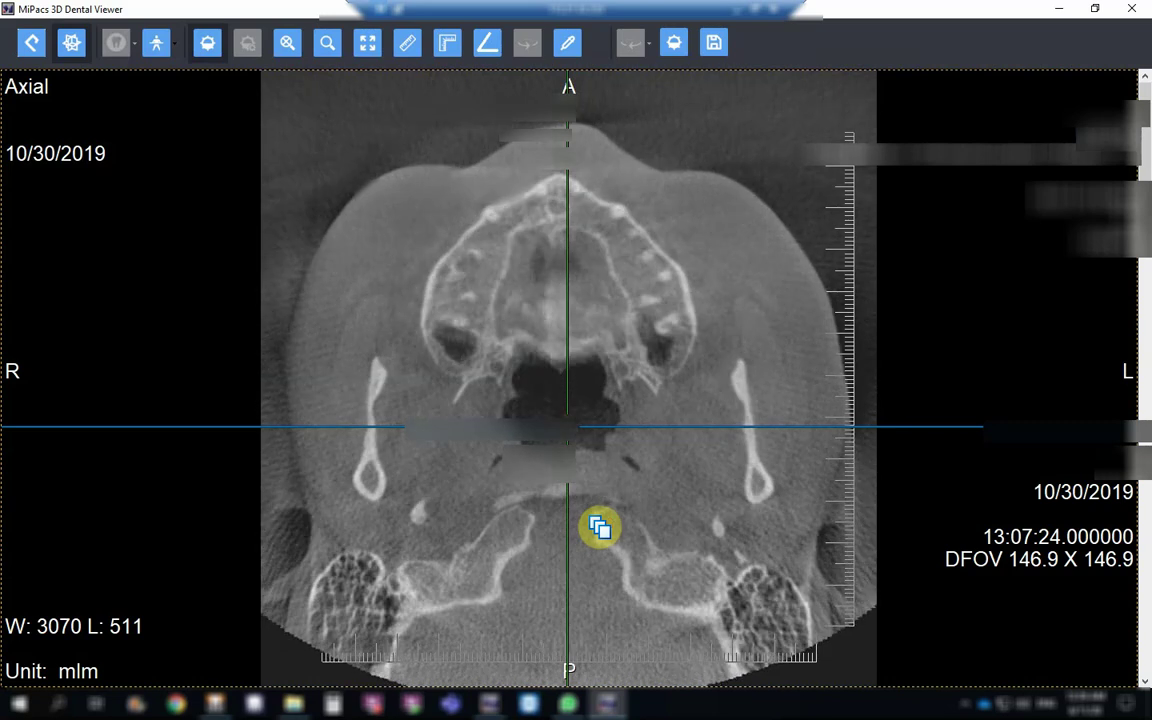
scroll(600, 528, down, 8)
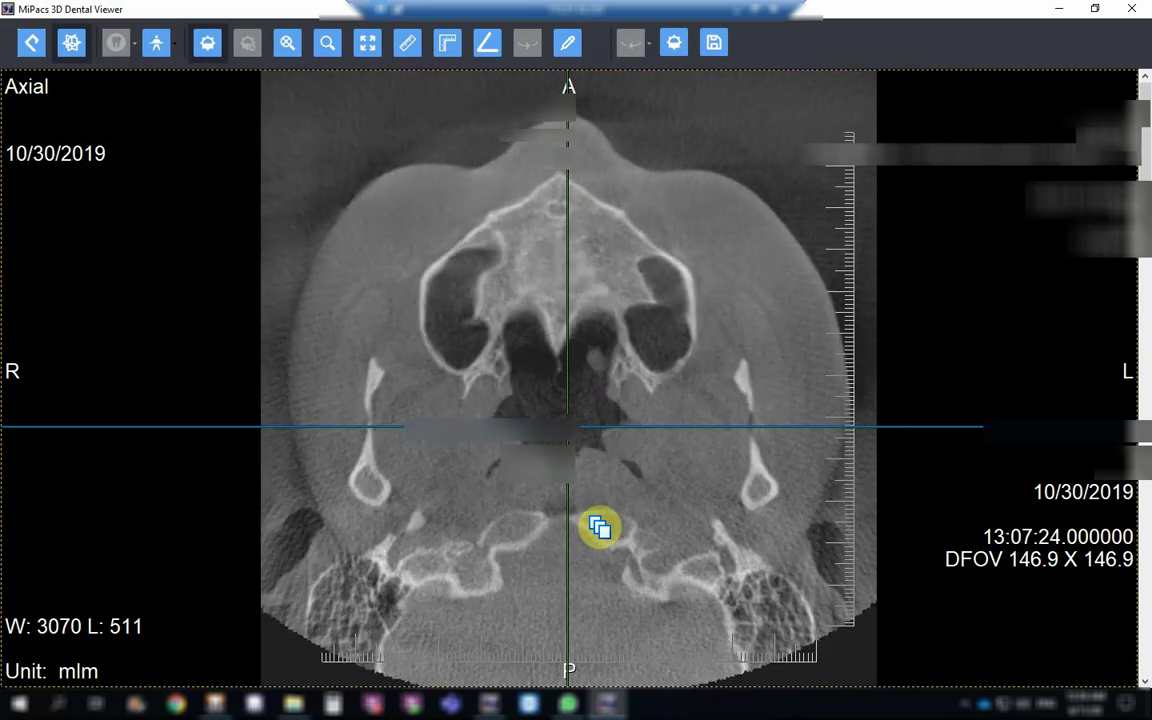
scroll(600, 528, down, 4)
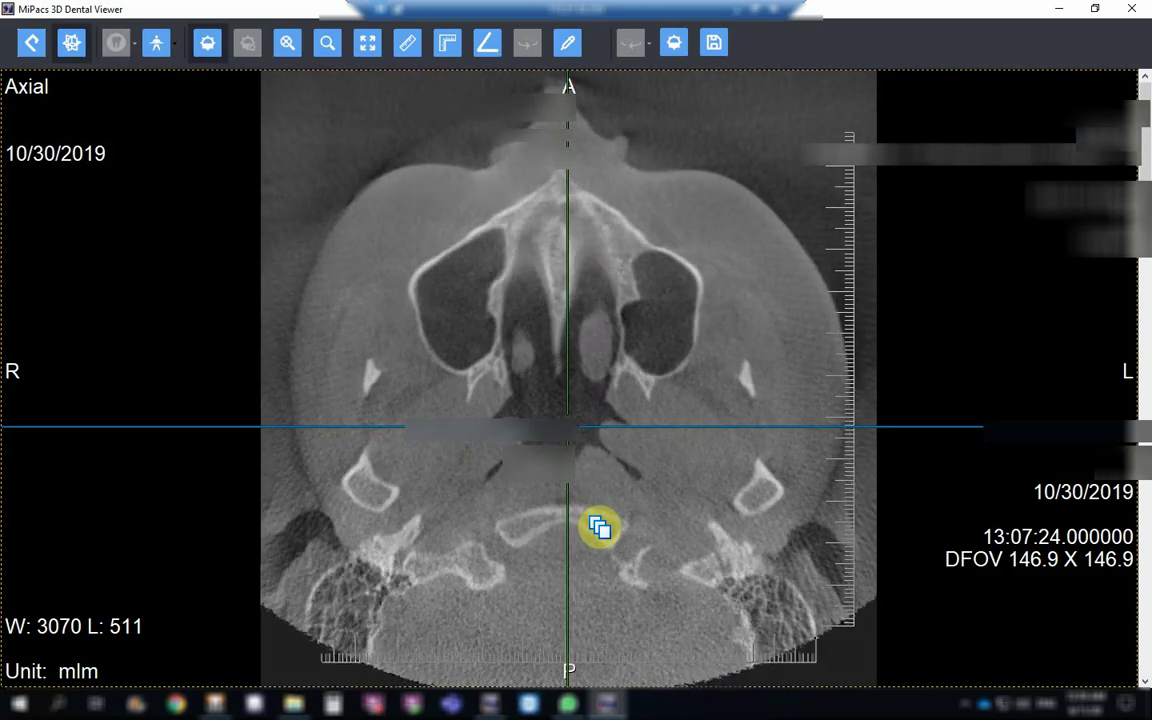
scroll(600, 530, down, 6)
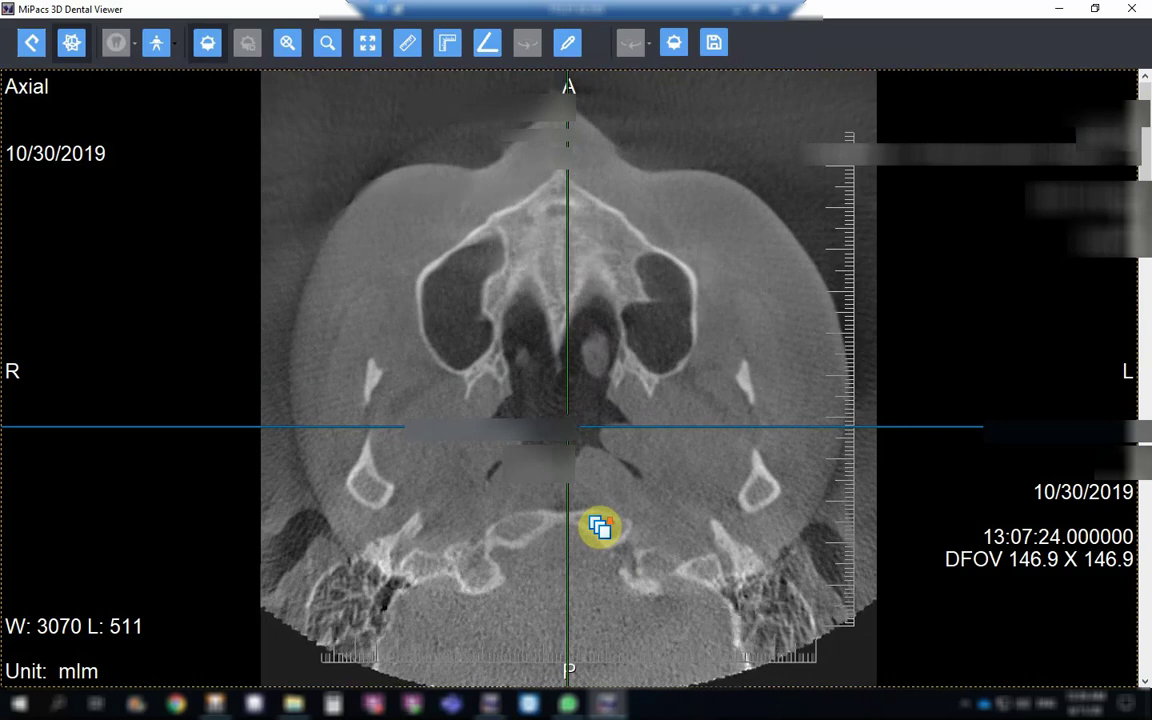
scroll(600, 528, down, 6)
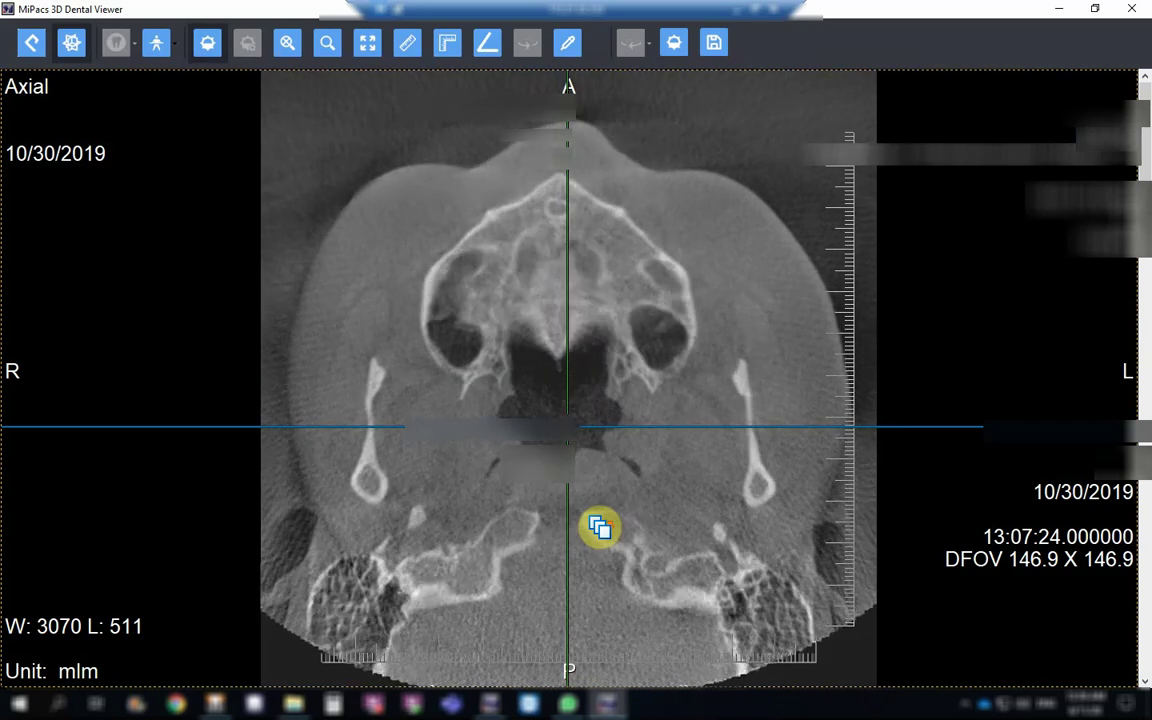
scroll(600, 528, down, 6)
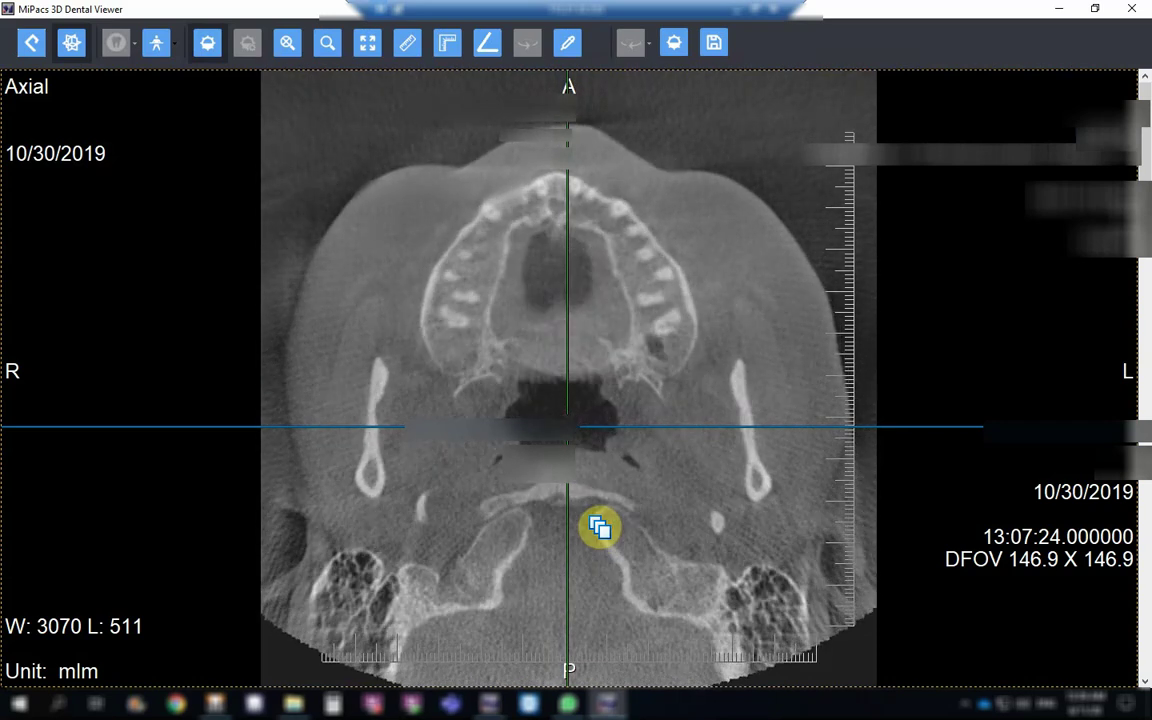
scroll(600, 528, down, 6)
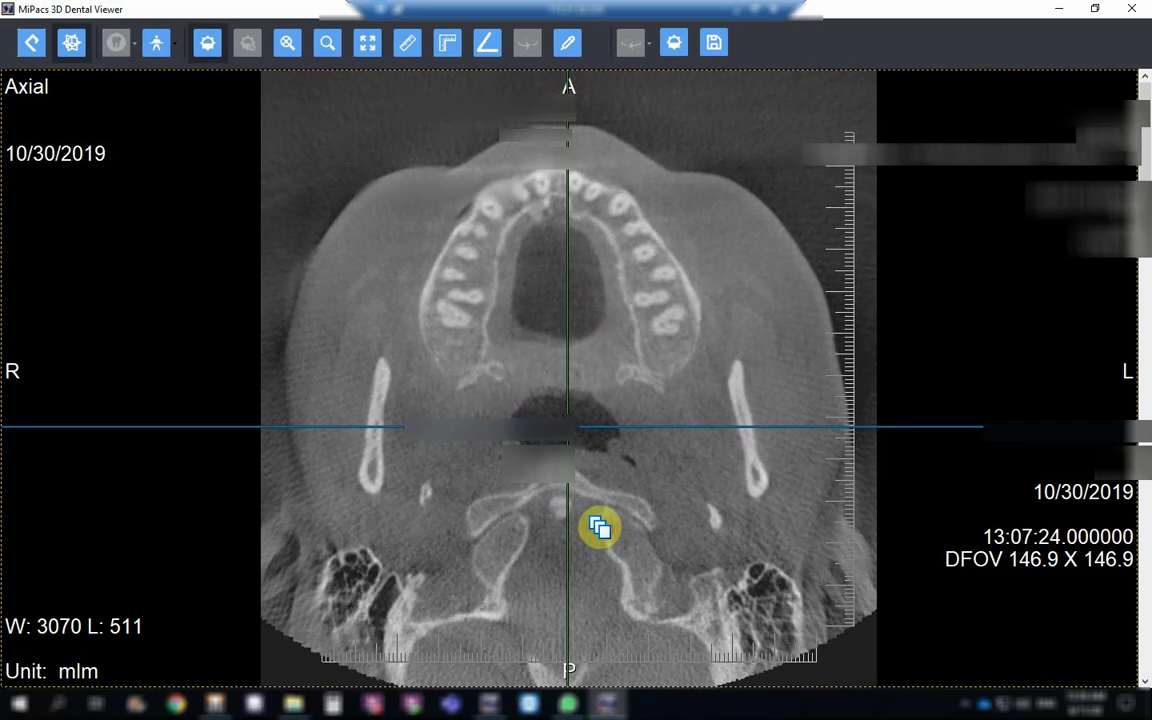
scroll(600, 528, down, 6)
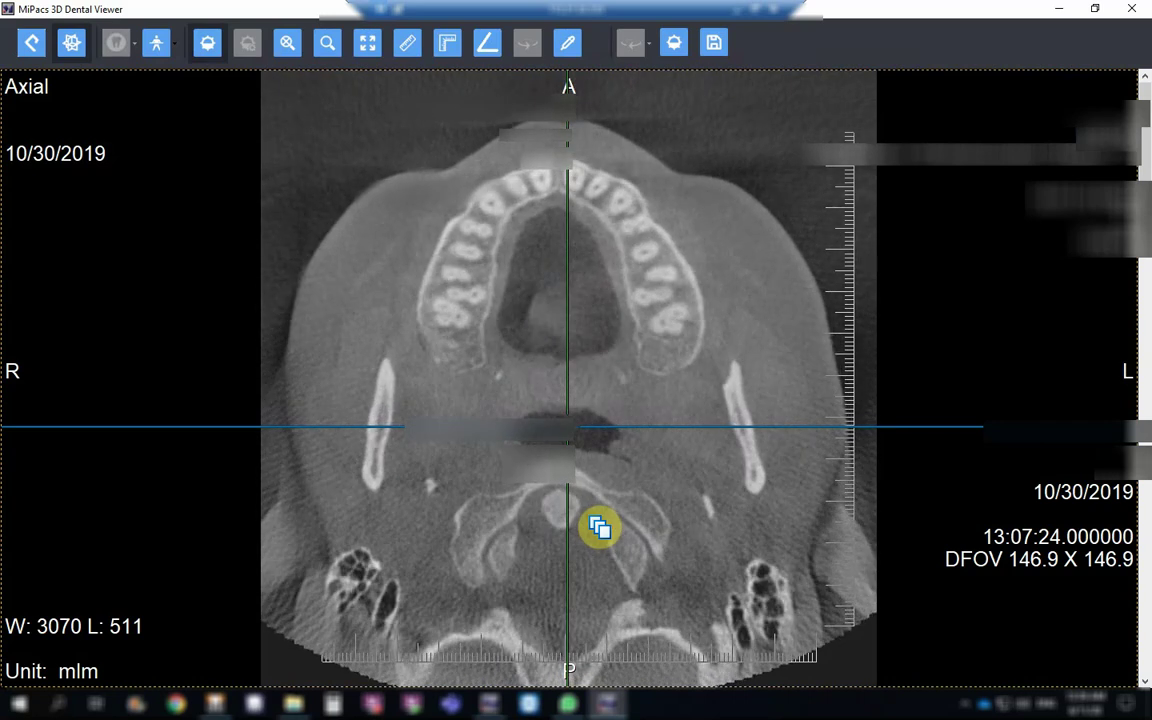
scroll(600, 528, down, 6)
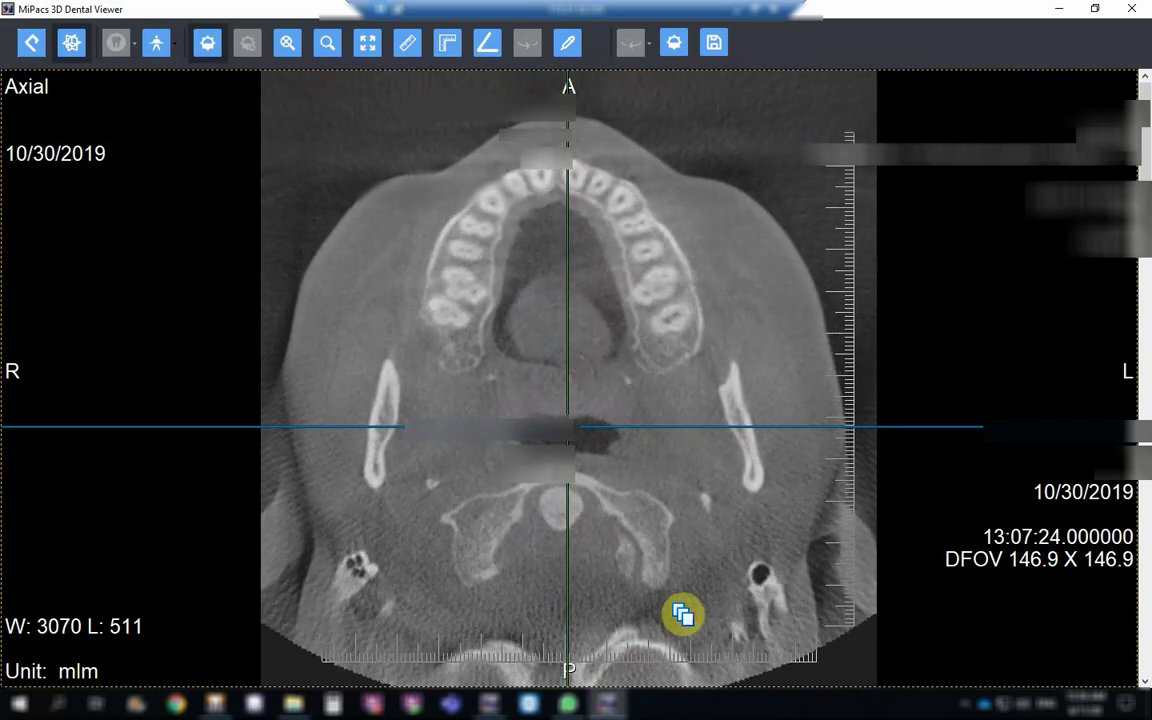
scroll(648, 530, down, 6)
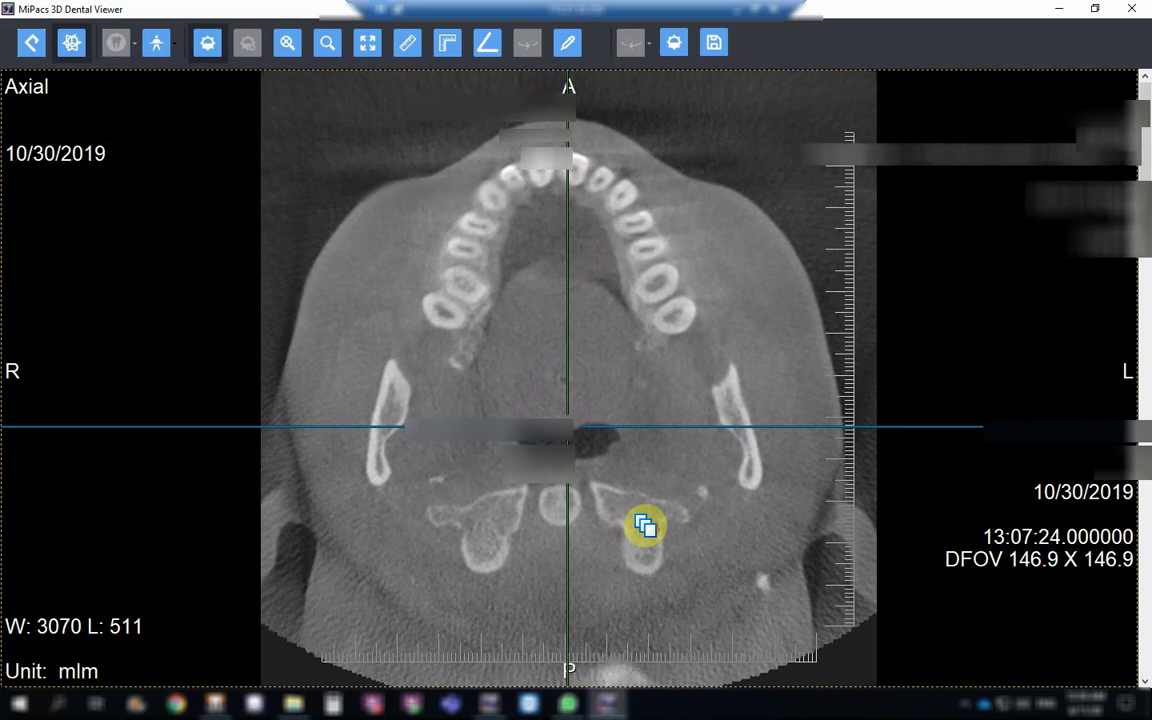
scroll(645, 527, down, 6)
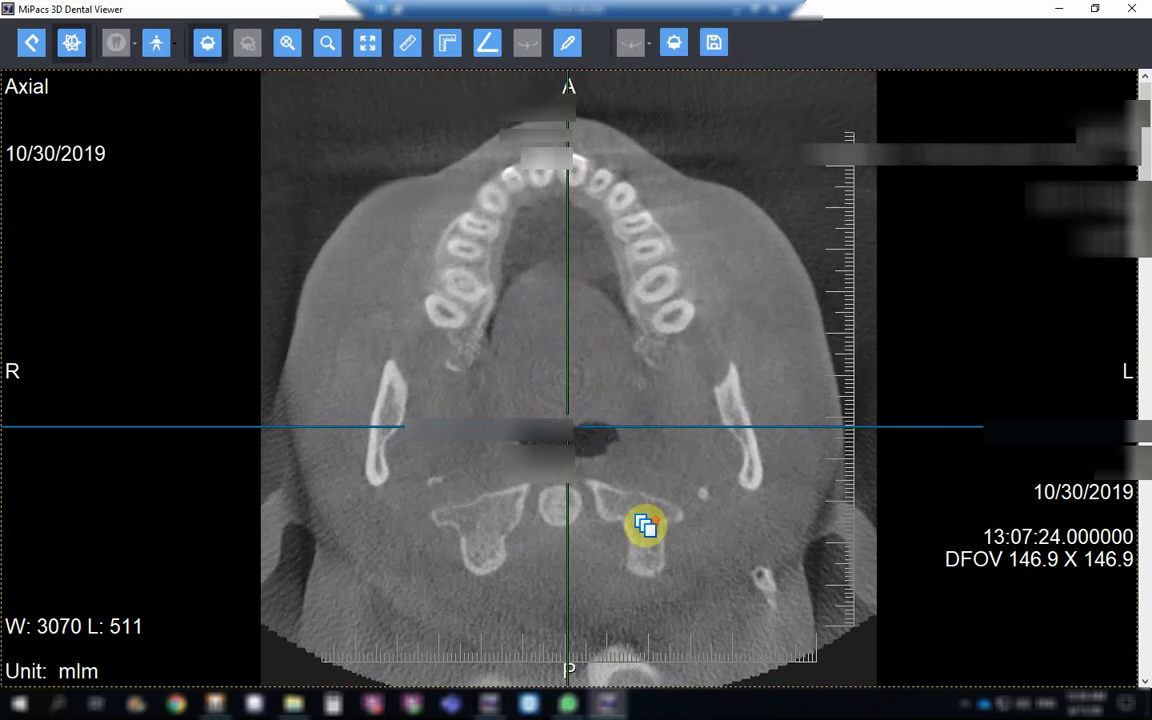
scroll(645, 527, down, 6)
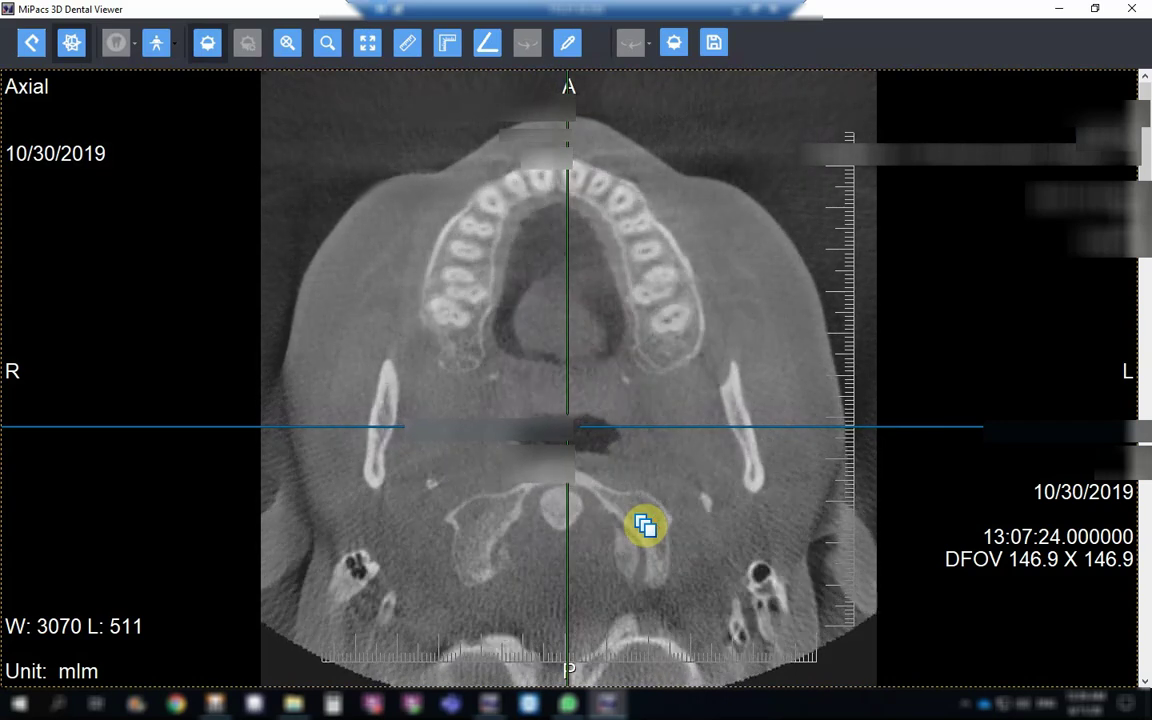
scroll(645, 526, down, 5)
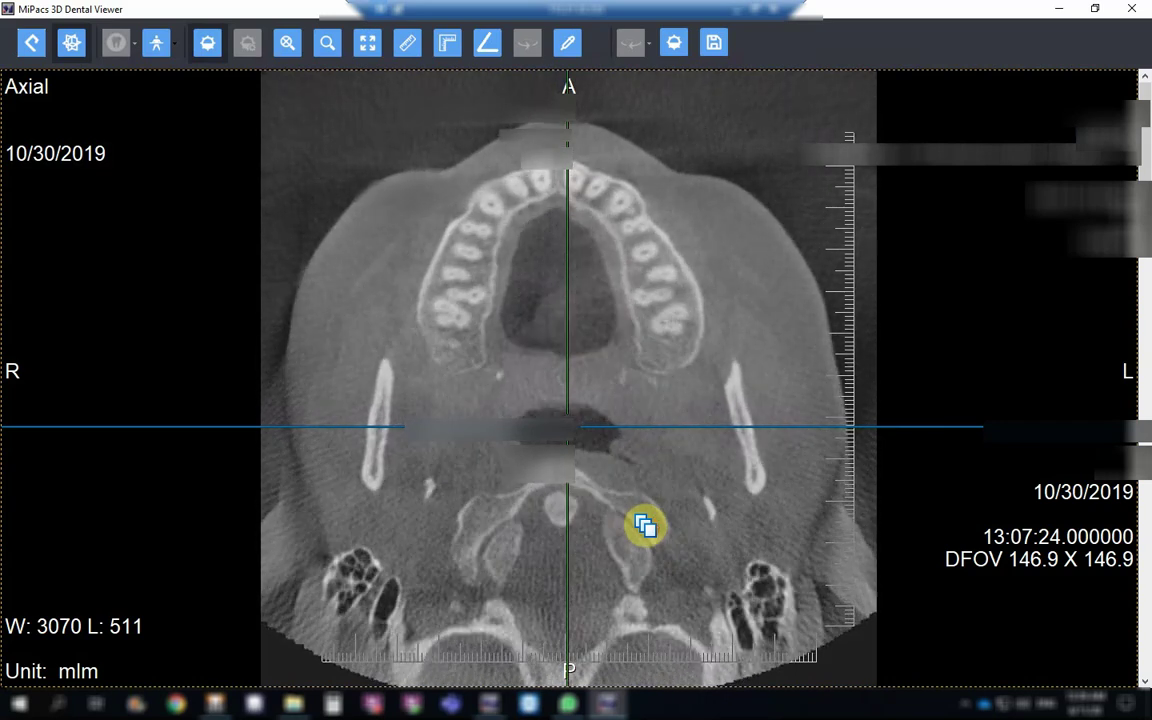
scroll(645, 527, down, 5)
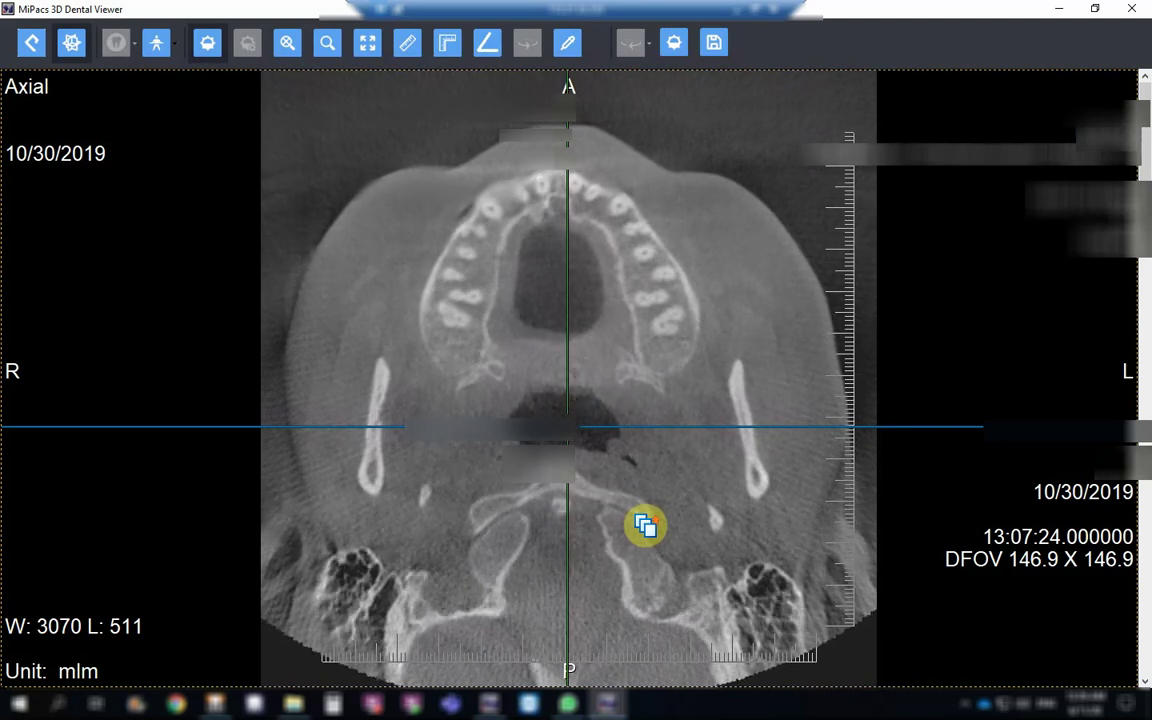
scroll(645, 527, down, 5)
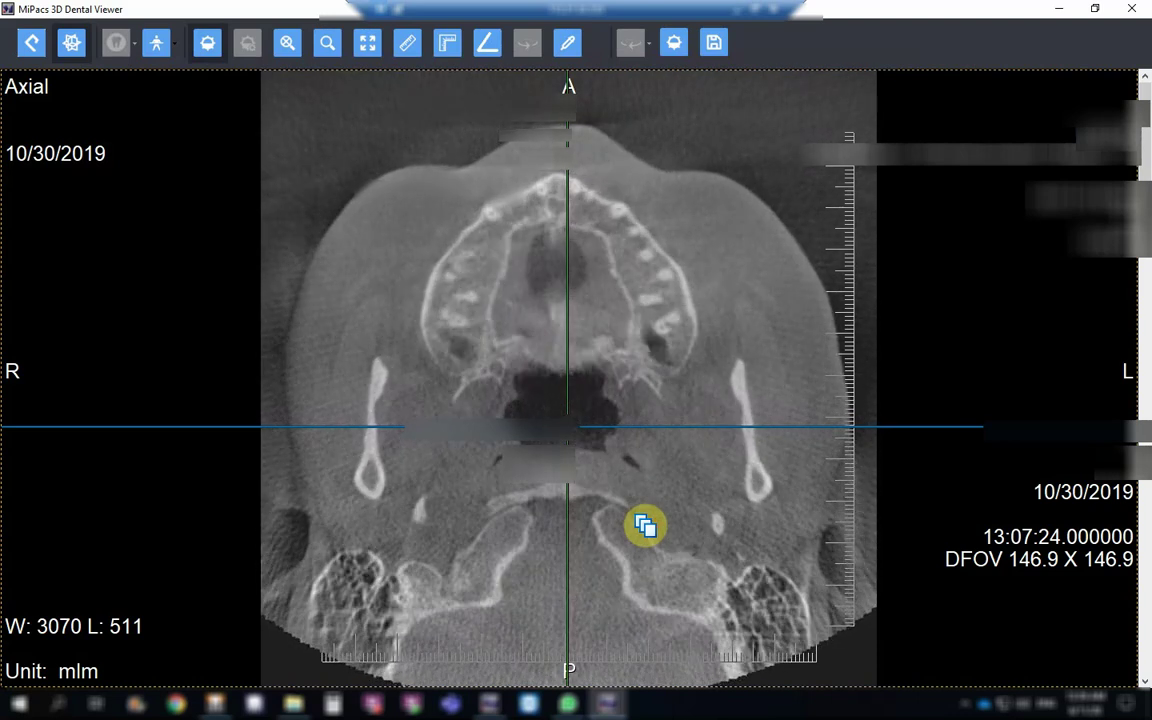
scroll(645, 526, down, 5)
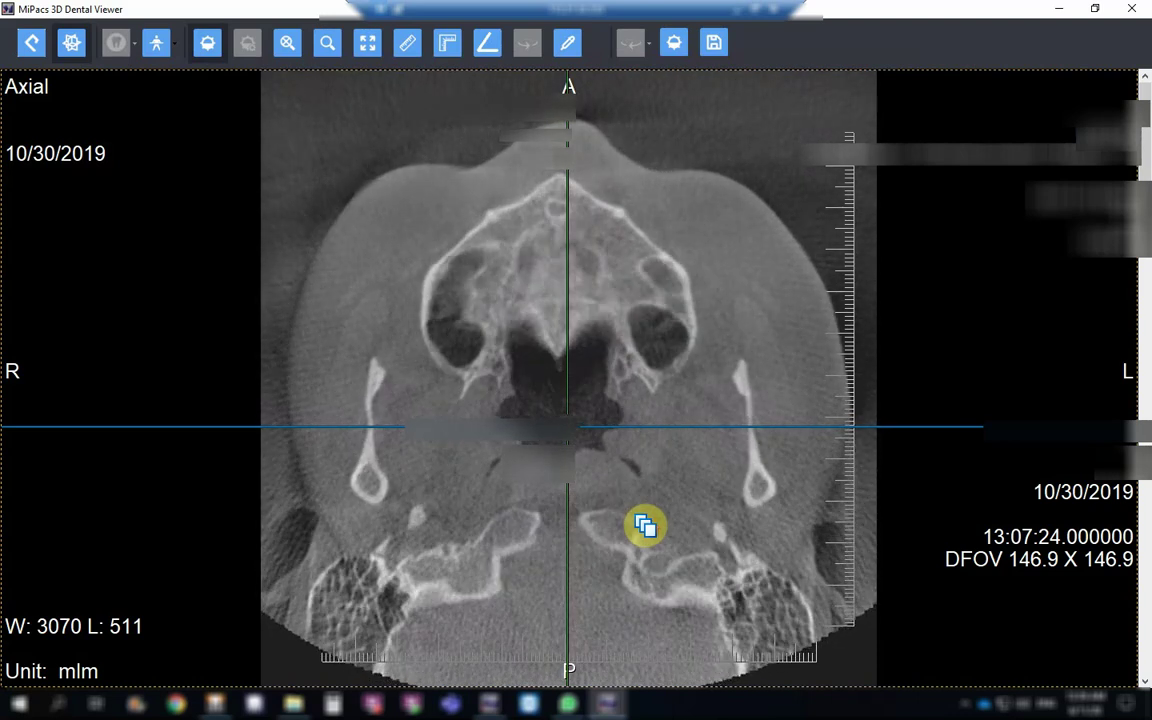
scroll(645, 526, down, 5)
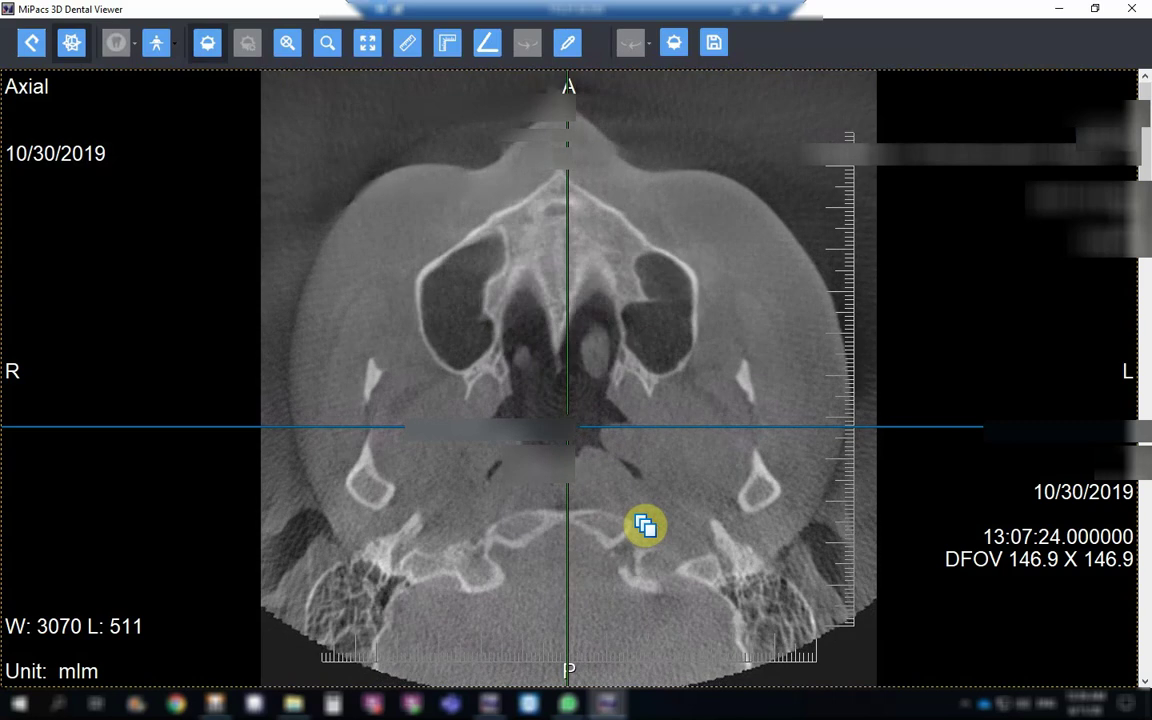
scroll(645, 526, down, 4)
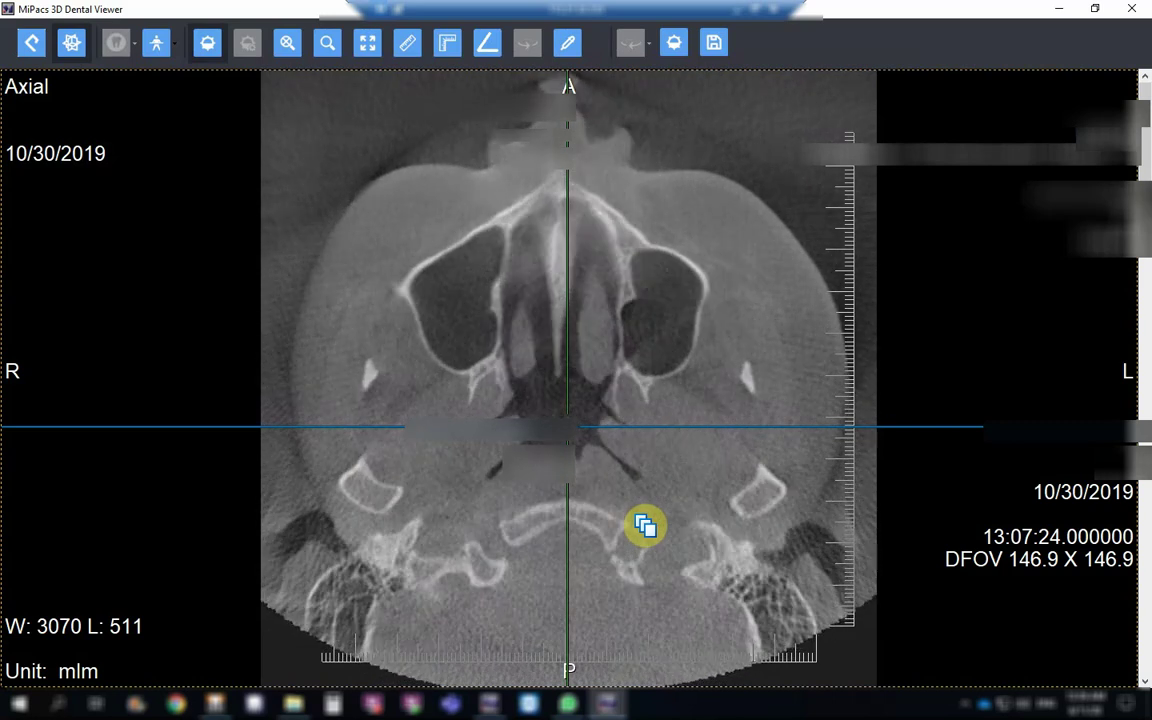
scroll(645, 526, down, 5)
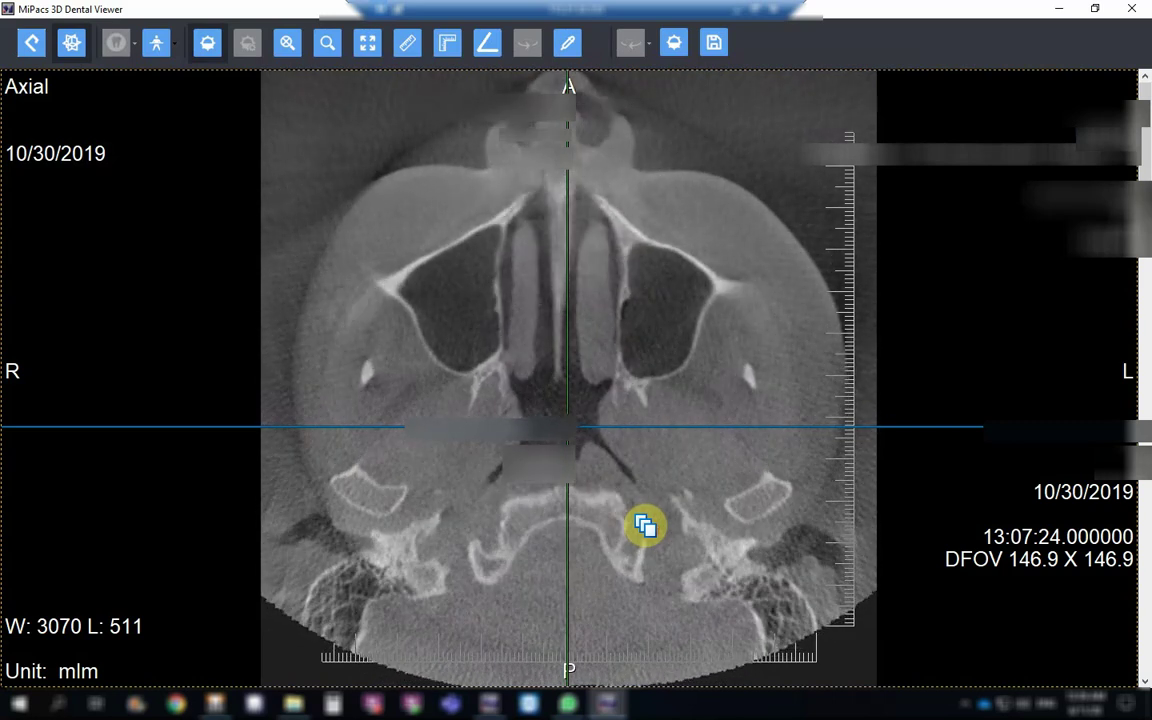
scroll(645, 526, down, 3)
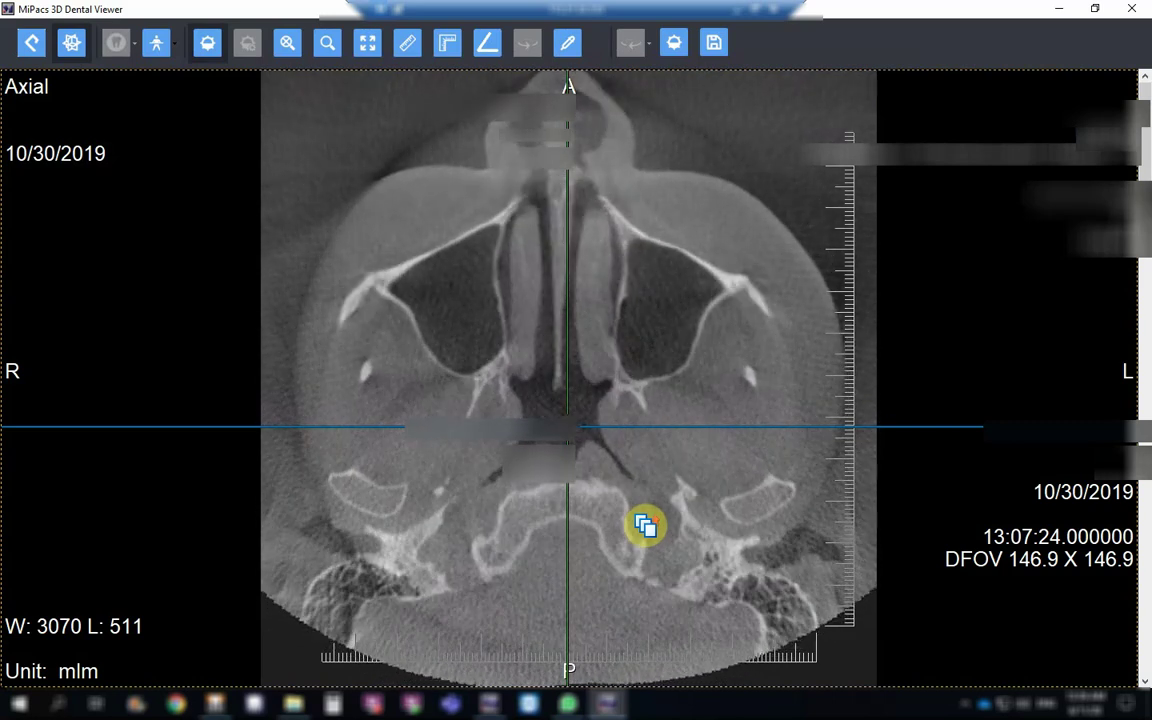
Step: Restore the four-view layout and page the axial slice up to the top of the skull
double_click(700, 252)
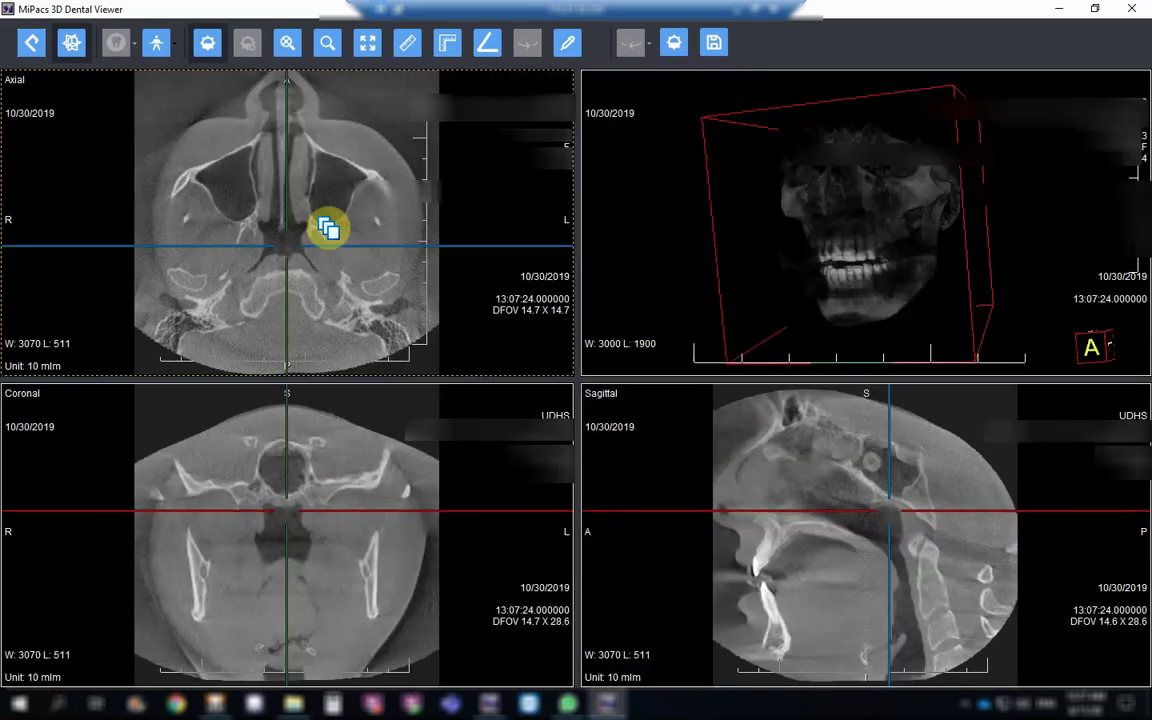
scroll(329, 232, up, 3)
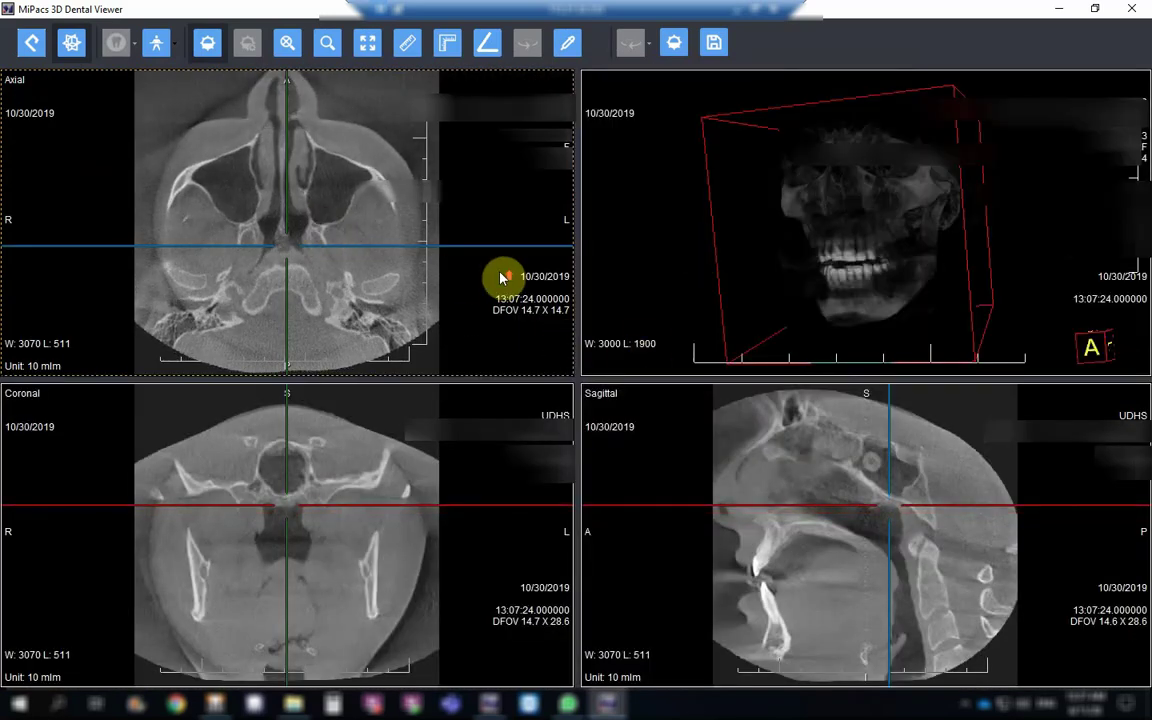
scroll(358, 272, up, 4)
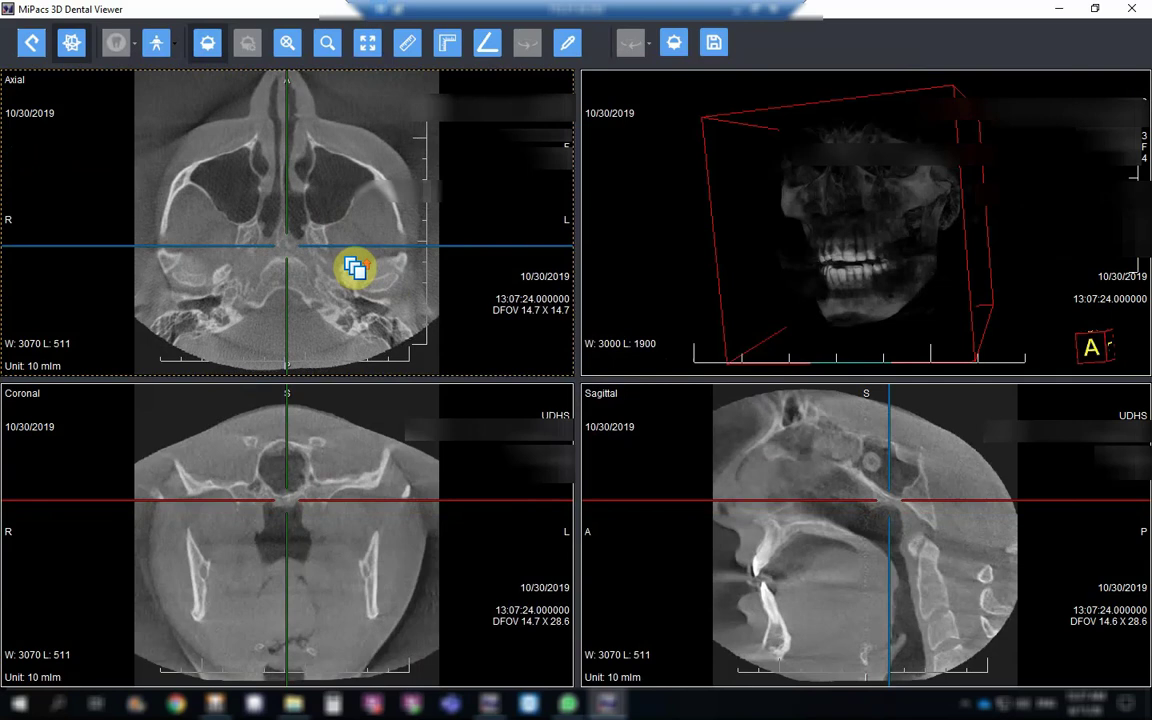
scroll(356, 268, up, 4)
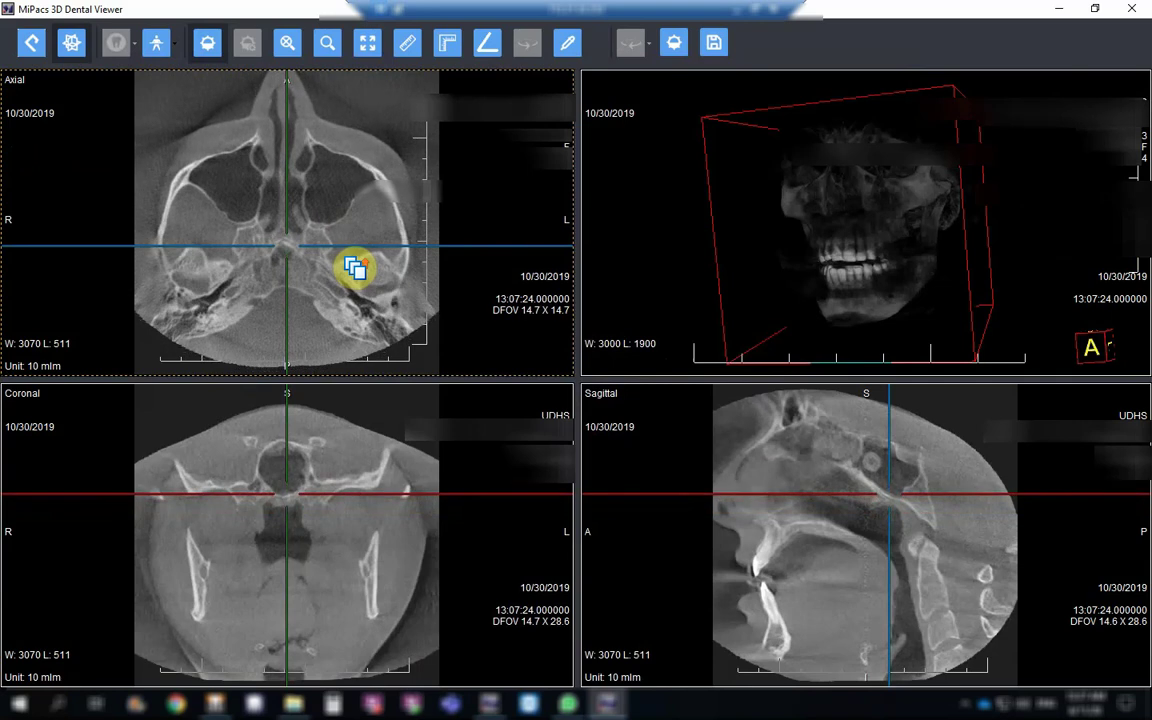
scroll(355, 268, up, 2)
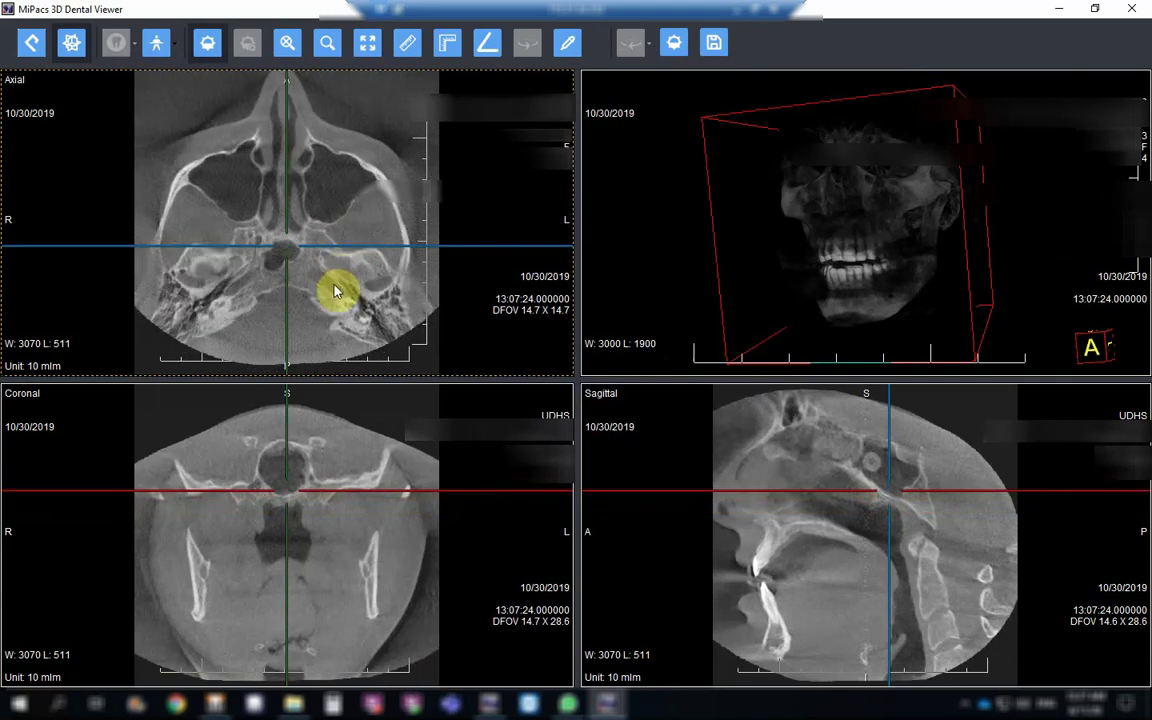
scroll(326, 253, up, 4)
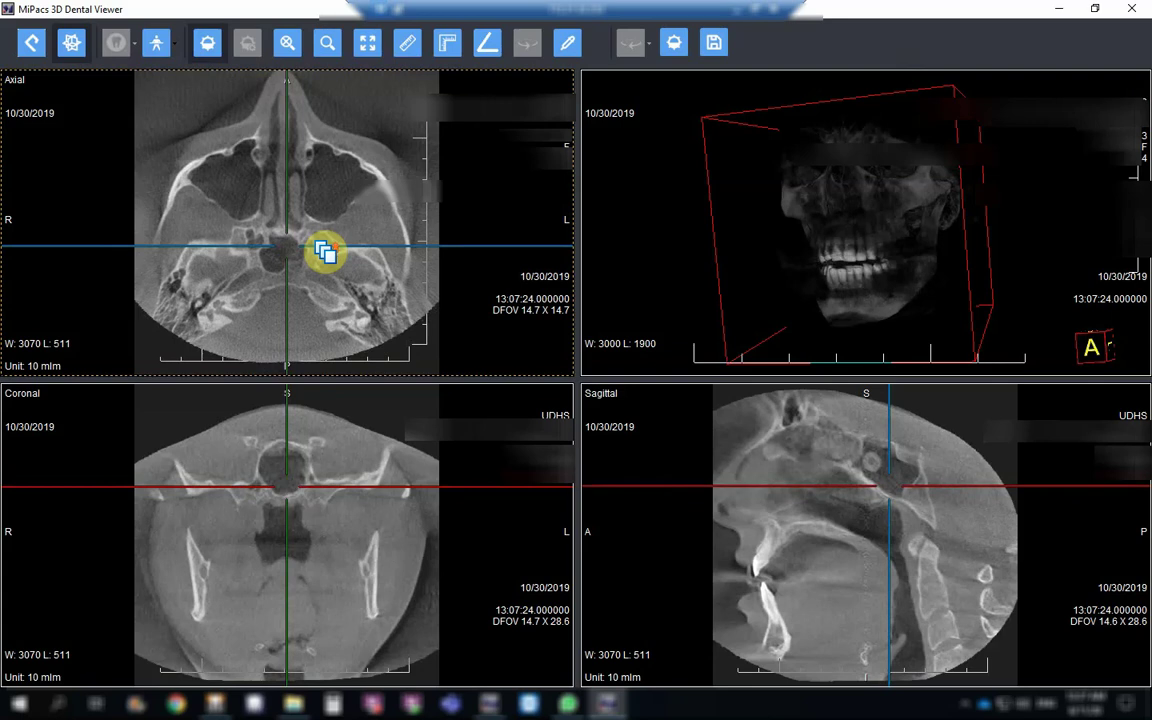
scroll(326, 255, up, 4)
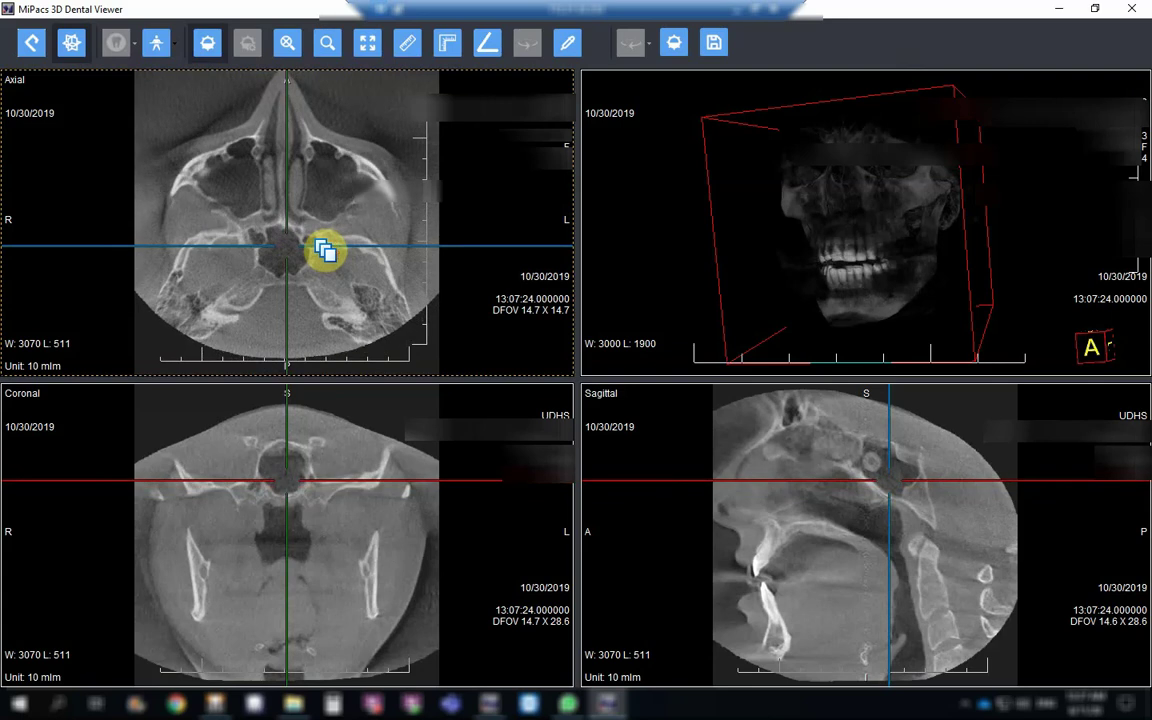
scroll(326, 253, up, 3)
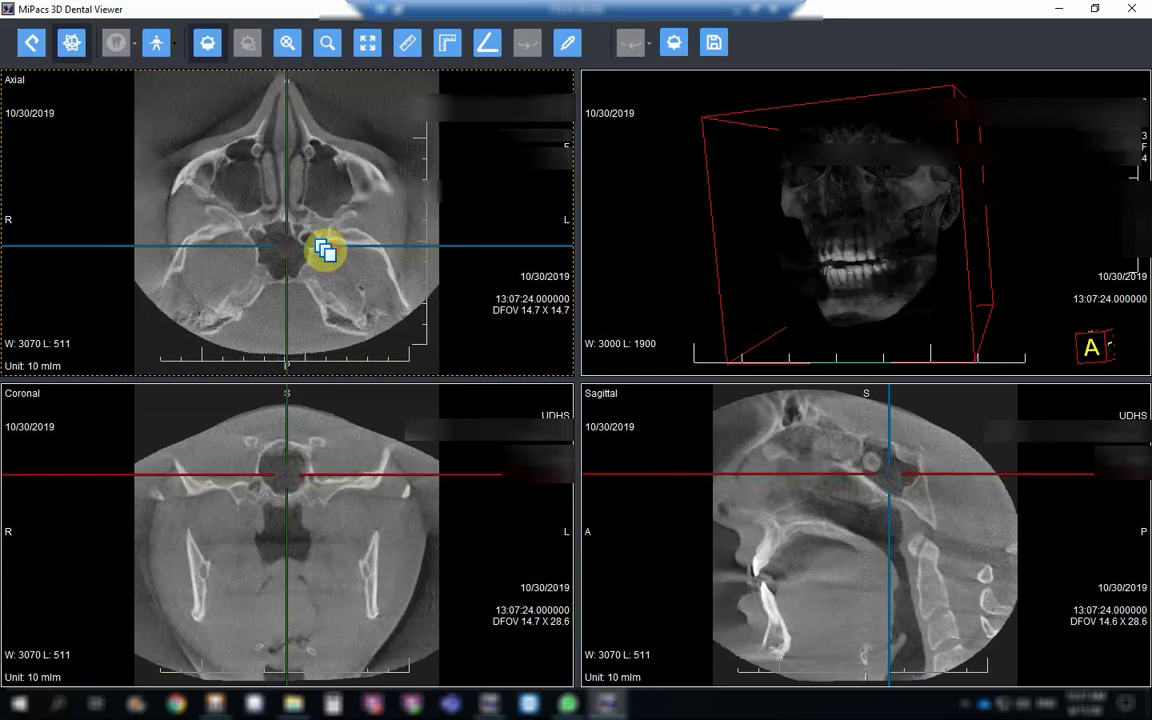
scroll(326, 253, up, 3)
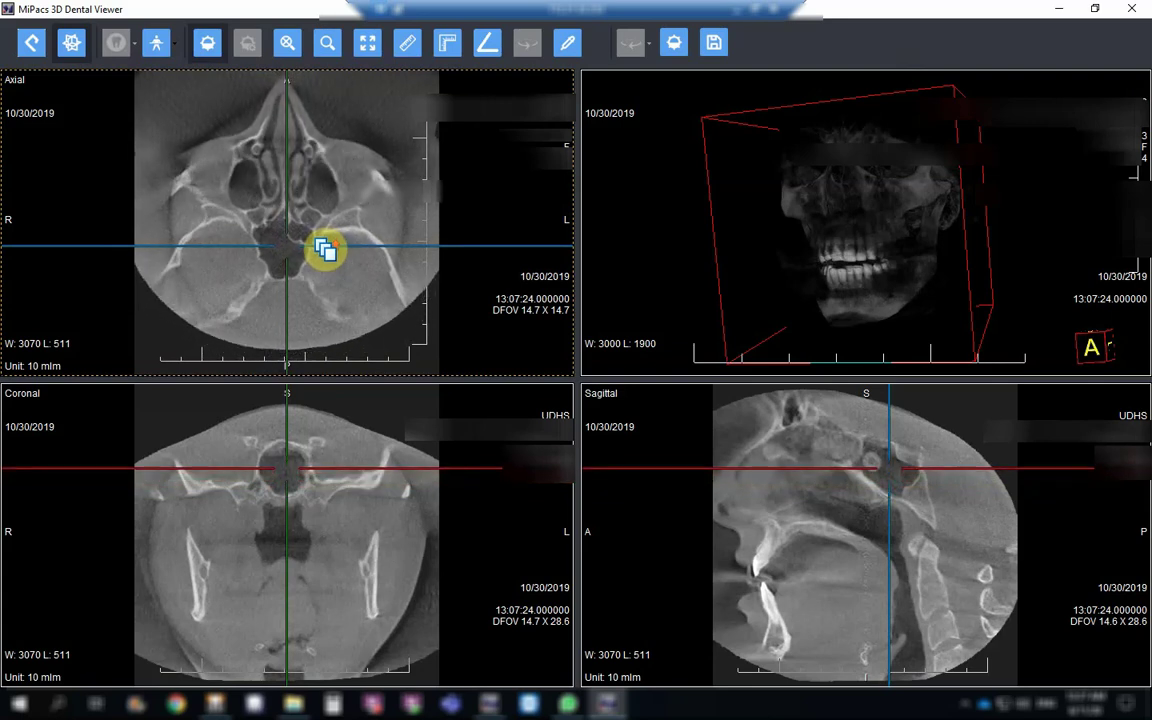
scroll(326, 253, up, 3)
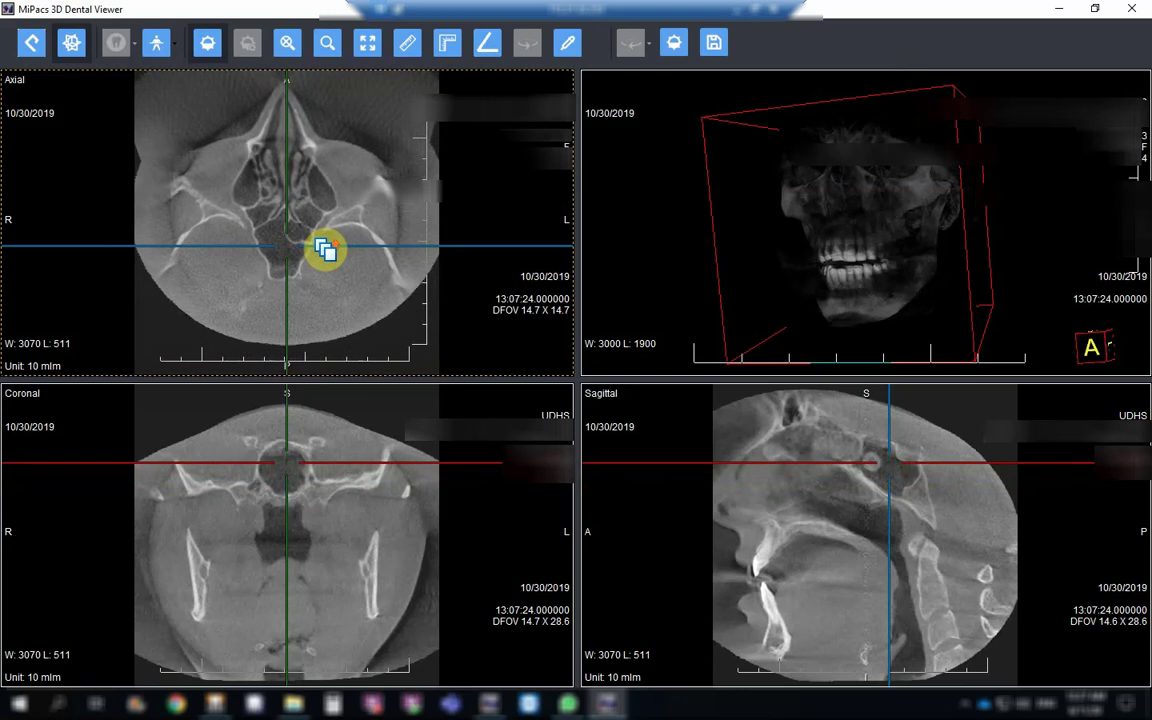
scroll(326, 253, up, 3)
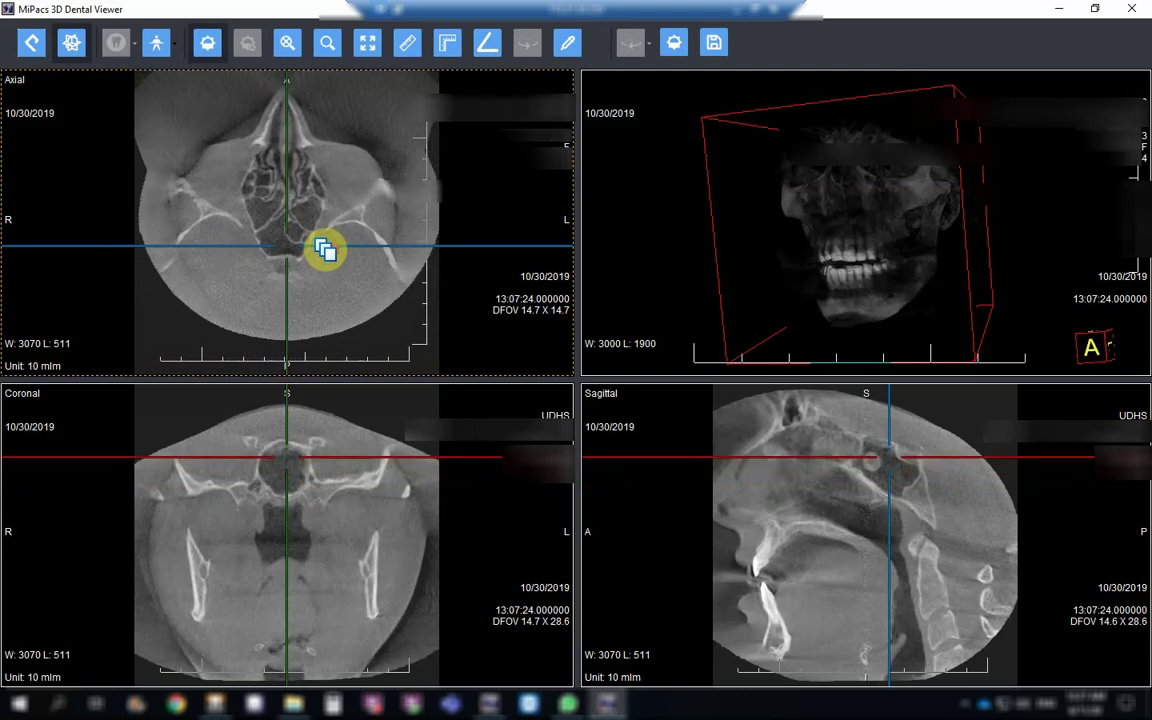
scroll(326, 253, up, 3)
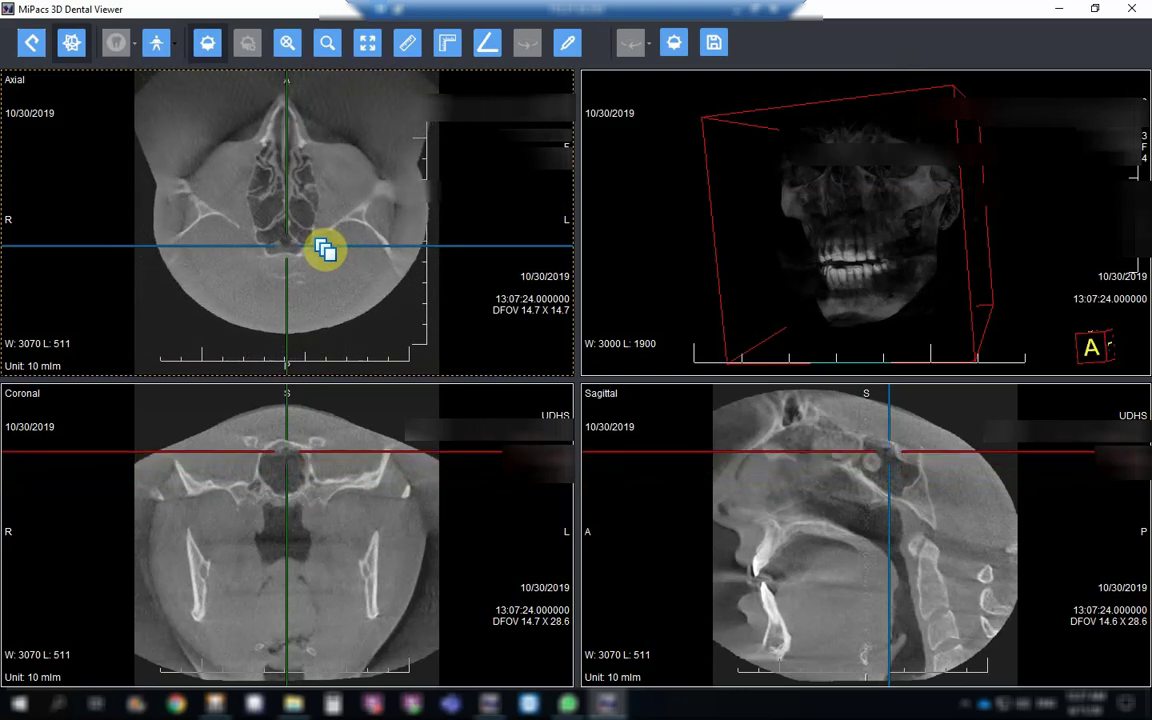
scroll(326, 250, up, 1)
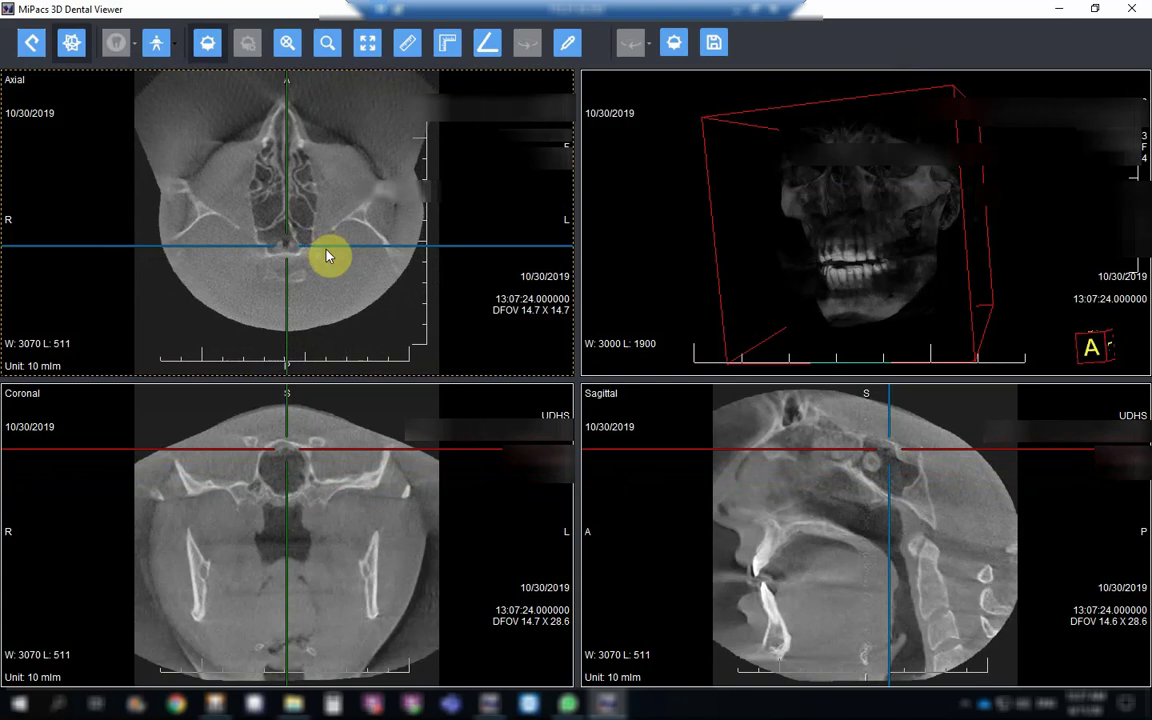
scroll(326, 252, up, 4)
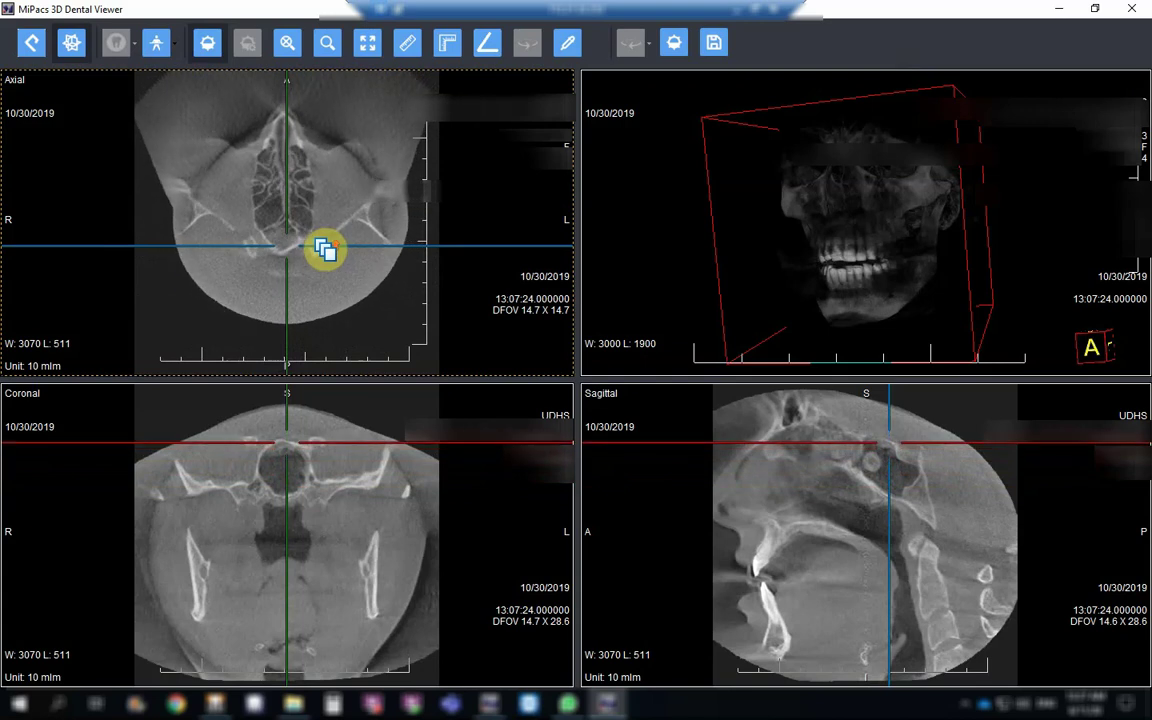
scroll(326, 250, up, 3)
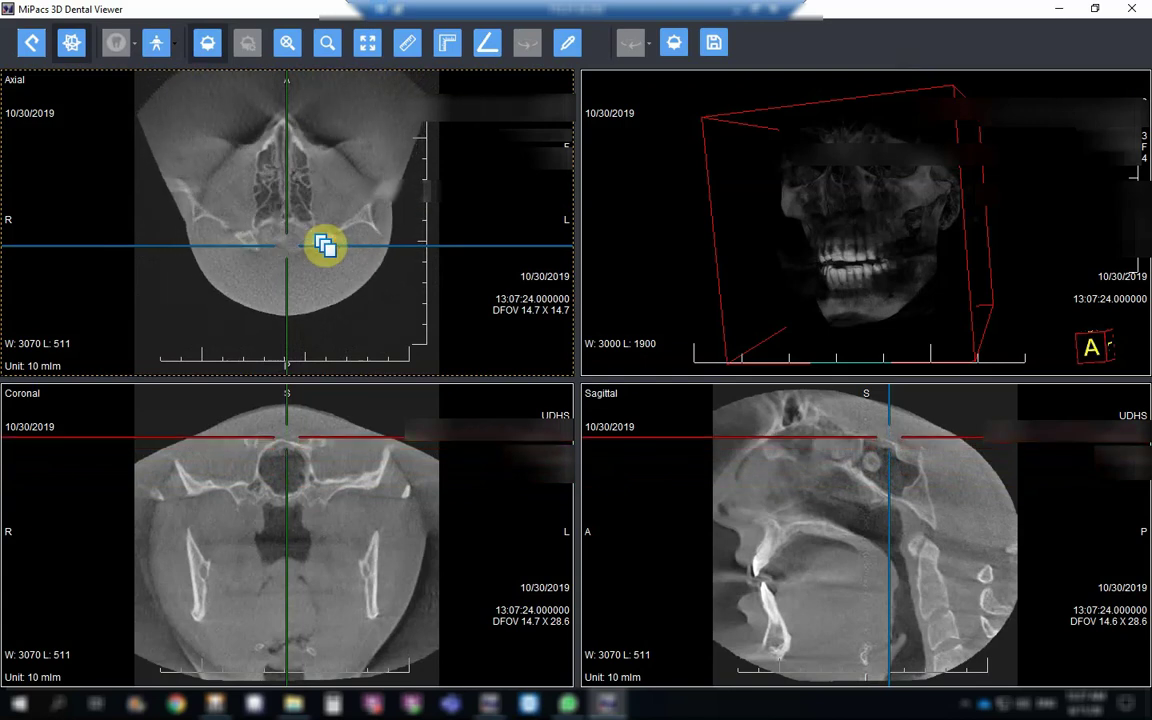
scroll(326, 246, up, 4)
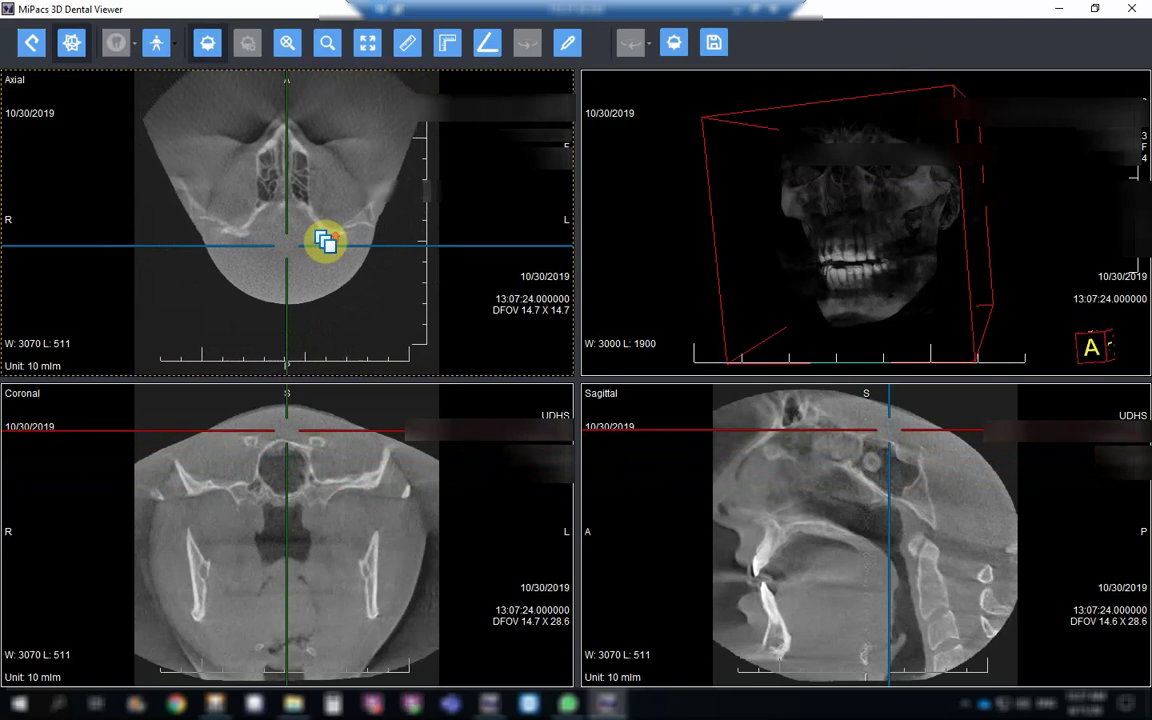
scroll(326, 244, up, 3)
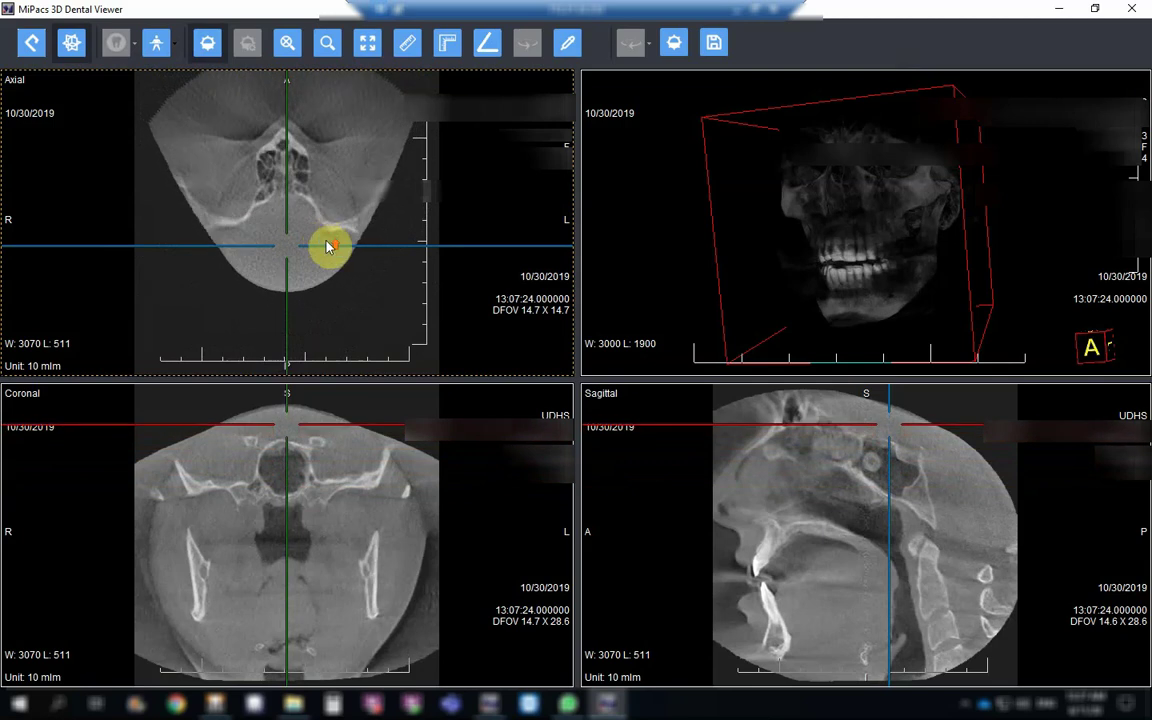
scroll(326, 244, up, 4)
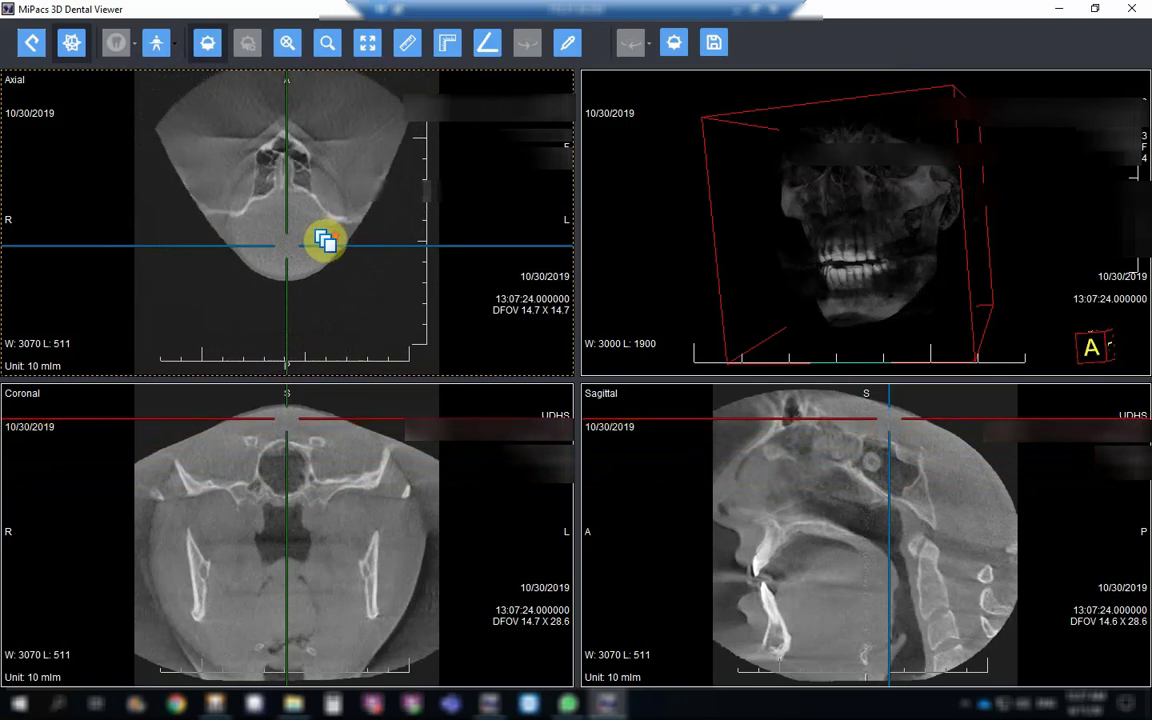
scroll(326, 241, up, 4)
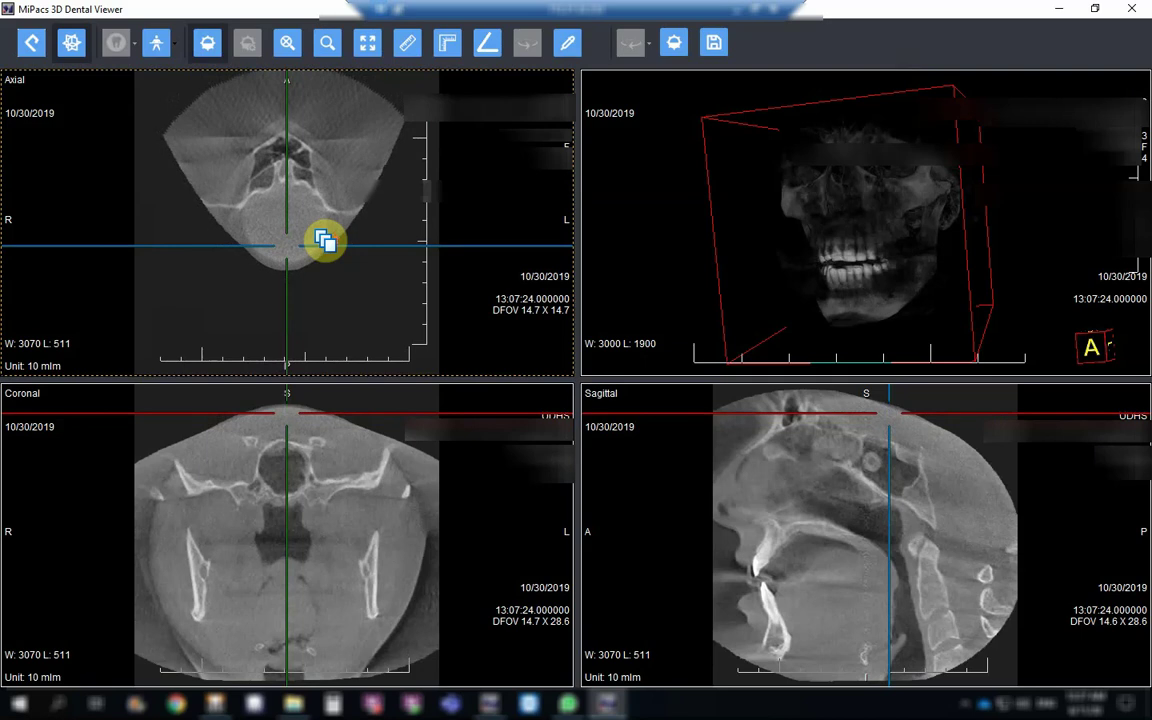
scroll(326, 241, up, 4)
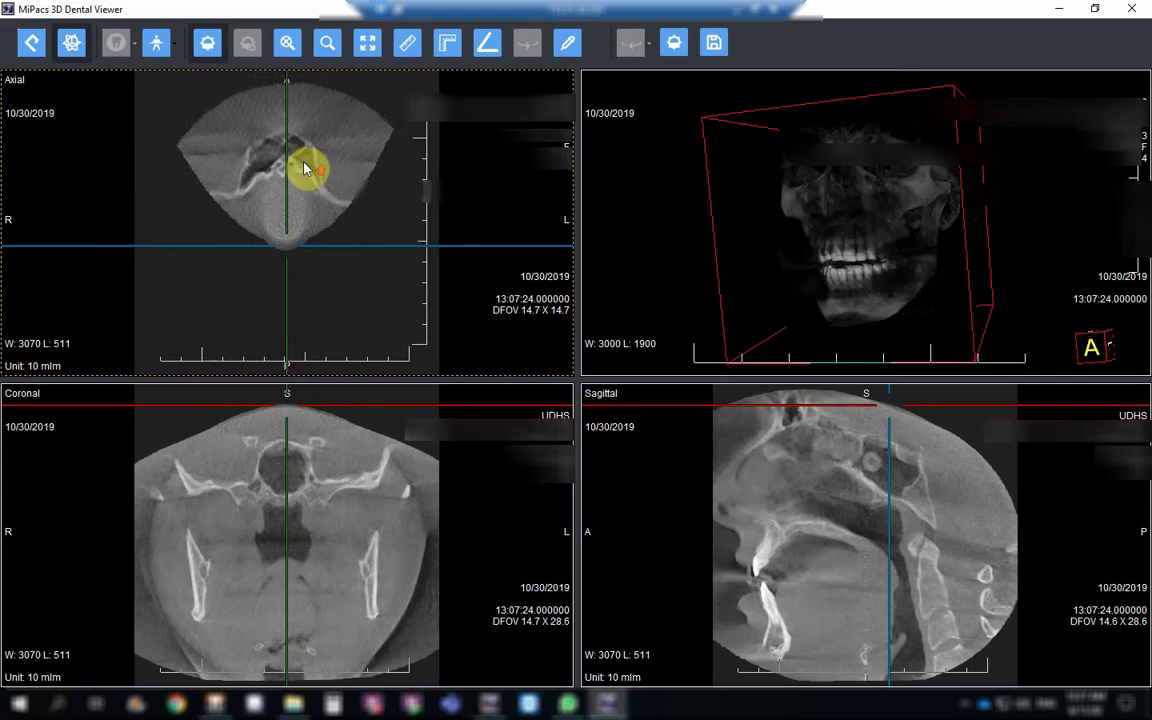
scroll(306, 170, up, 3)
scroll(313, 177, up, 8)
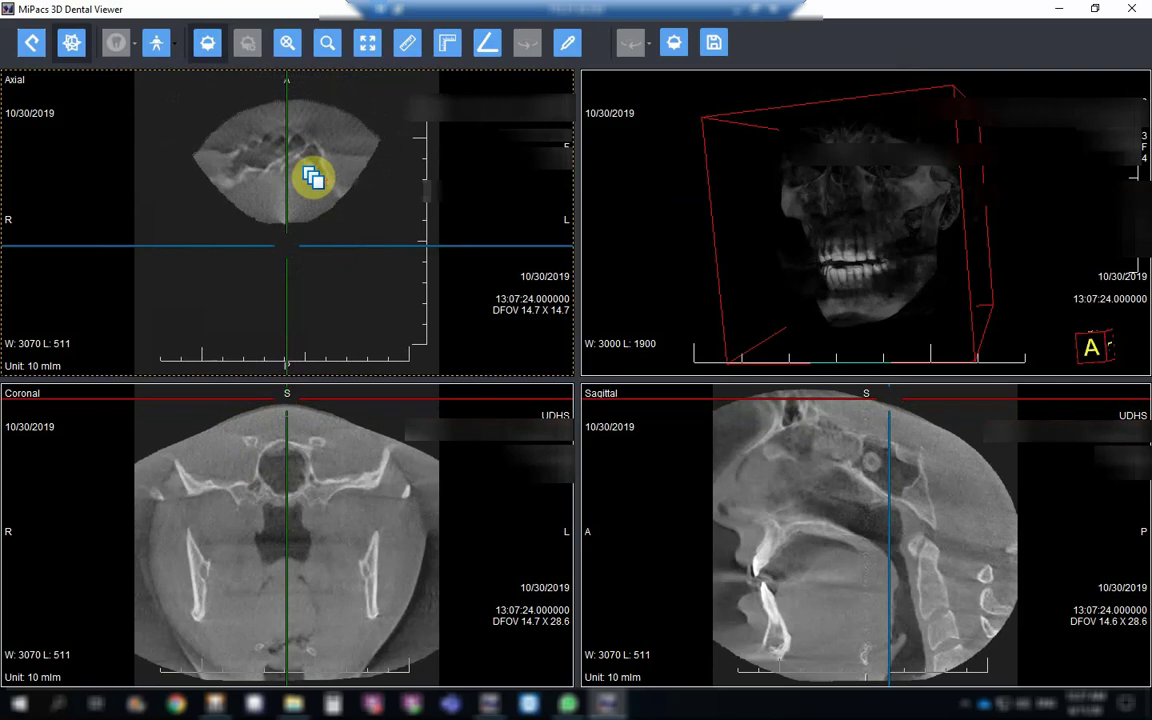
scroll(313, 177, up, 10)
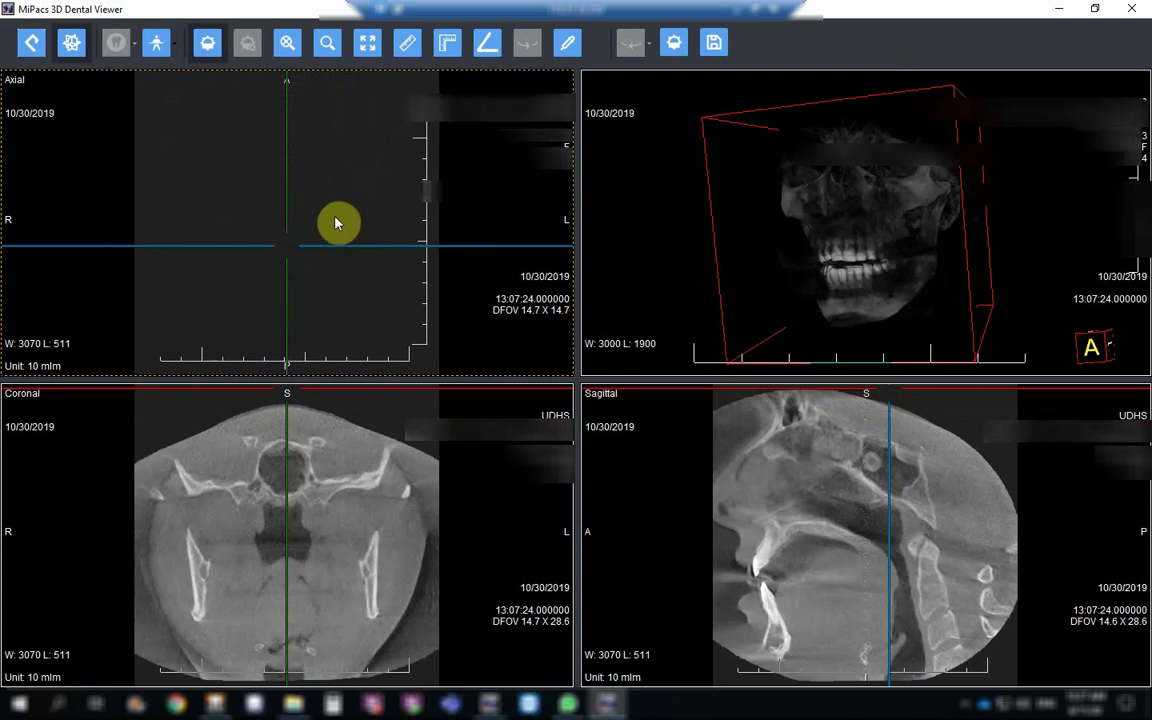
Step: Page the axial slice back down to the ethmoid sinus and upper nasal cavity level
scroll(332, 218, down, 5)
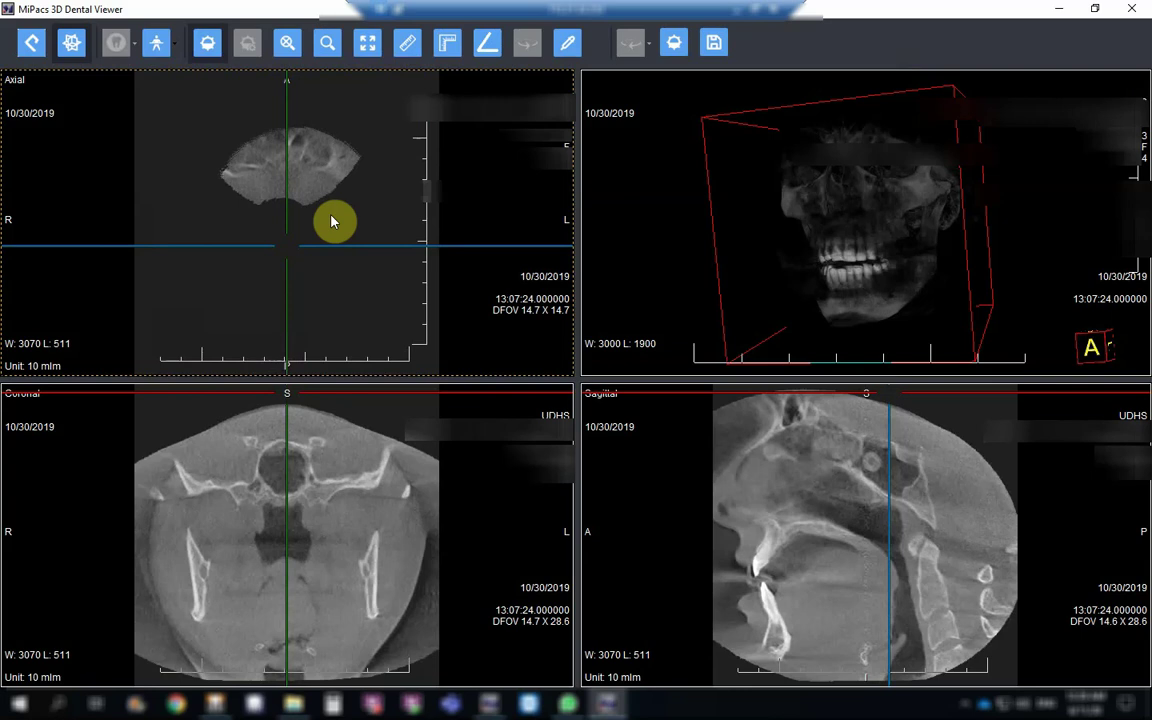
scroll(332, 220, down, 6)
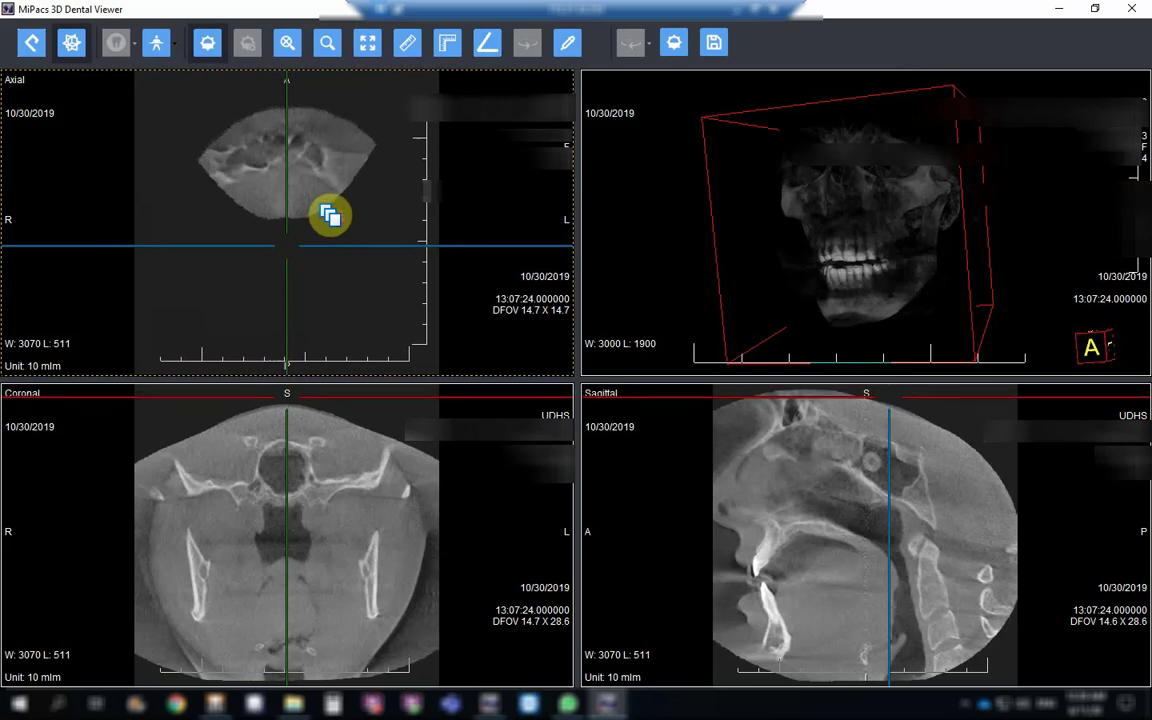
scroll(332, 216, down, 4)
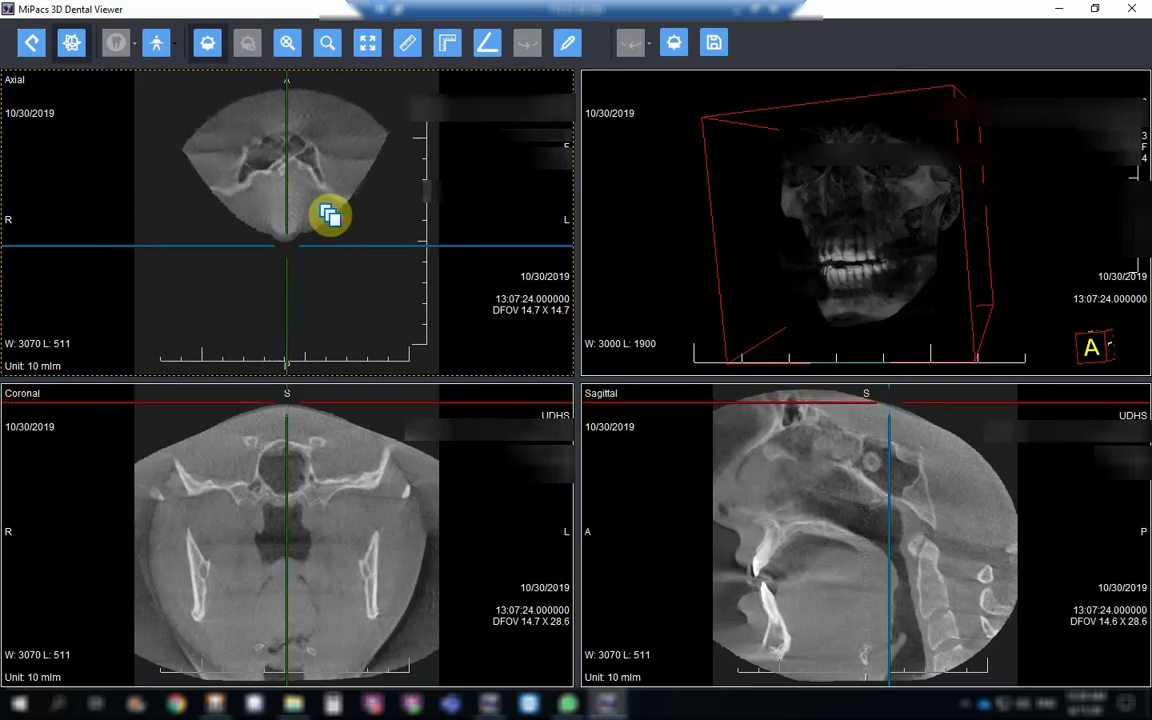
scroll(330, 215, down, 4)
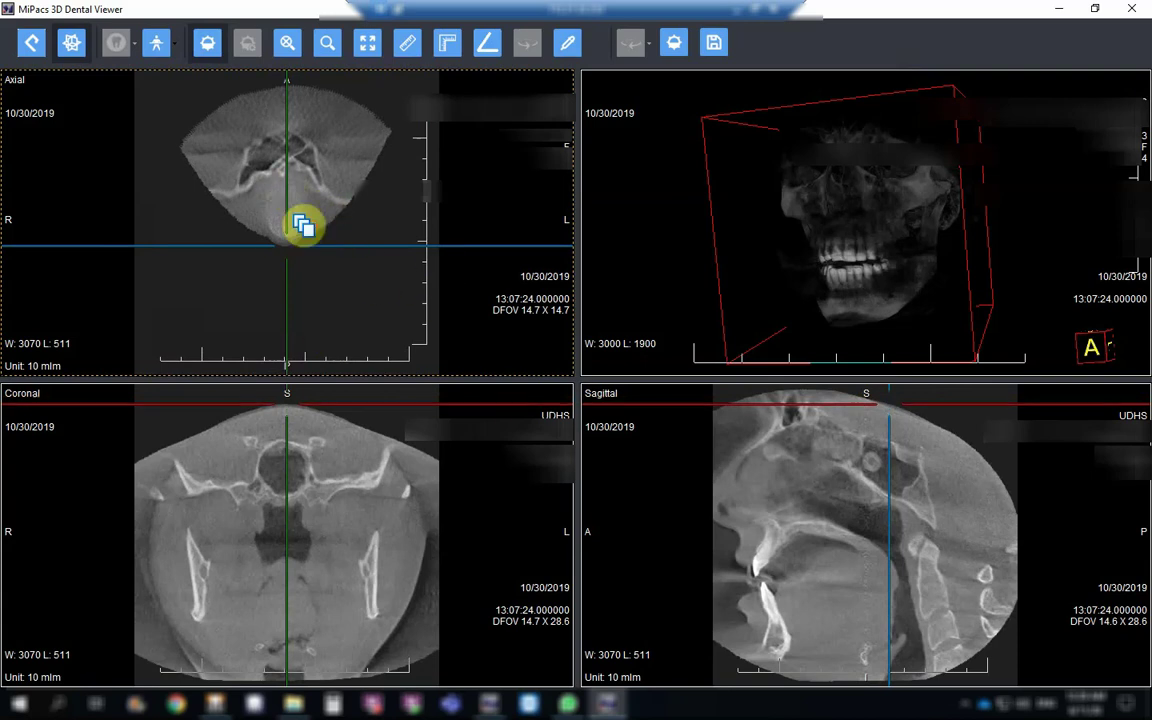
scroll(304, 230, down, 2)
scroll(302, 226, down, 4)
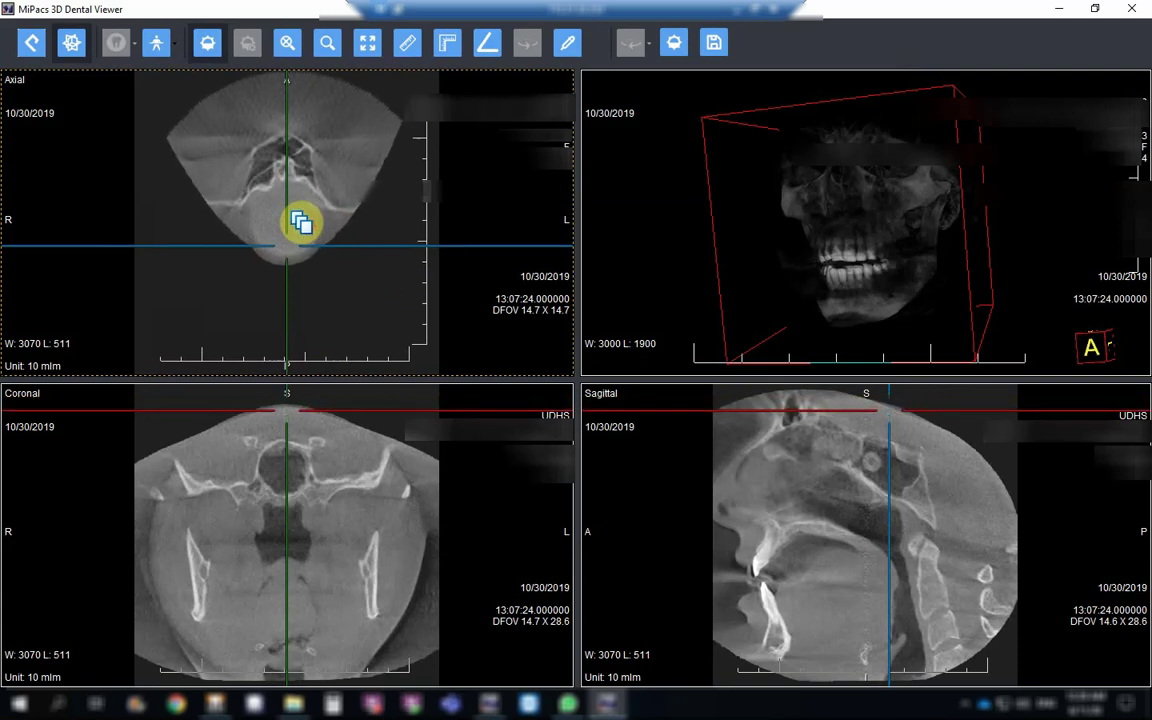
scroll(302, 225, down, 4)
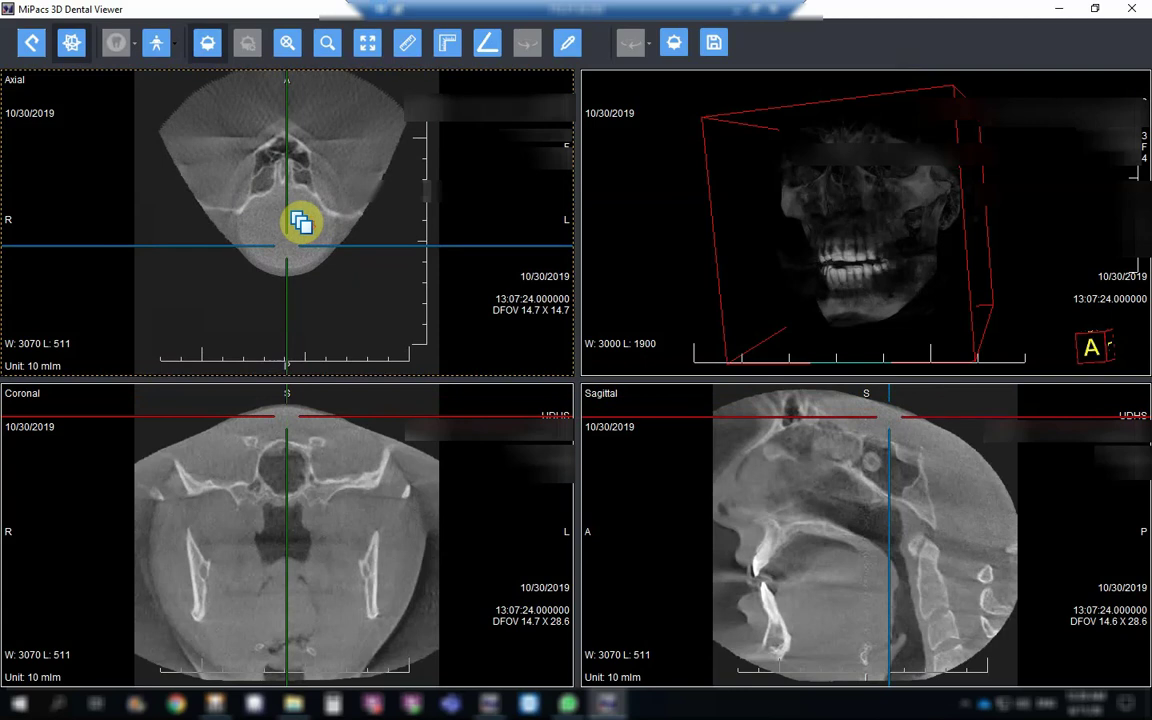
scroll(302, 224, down, 5)
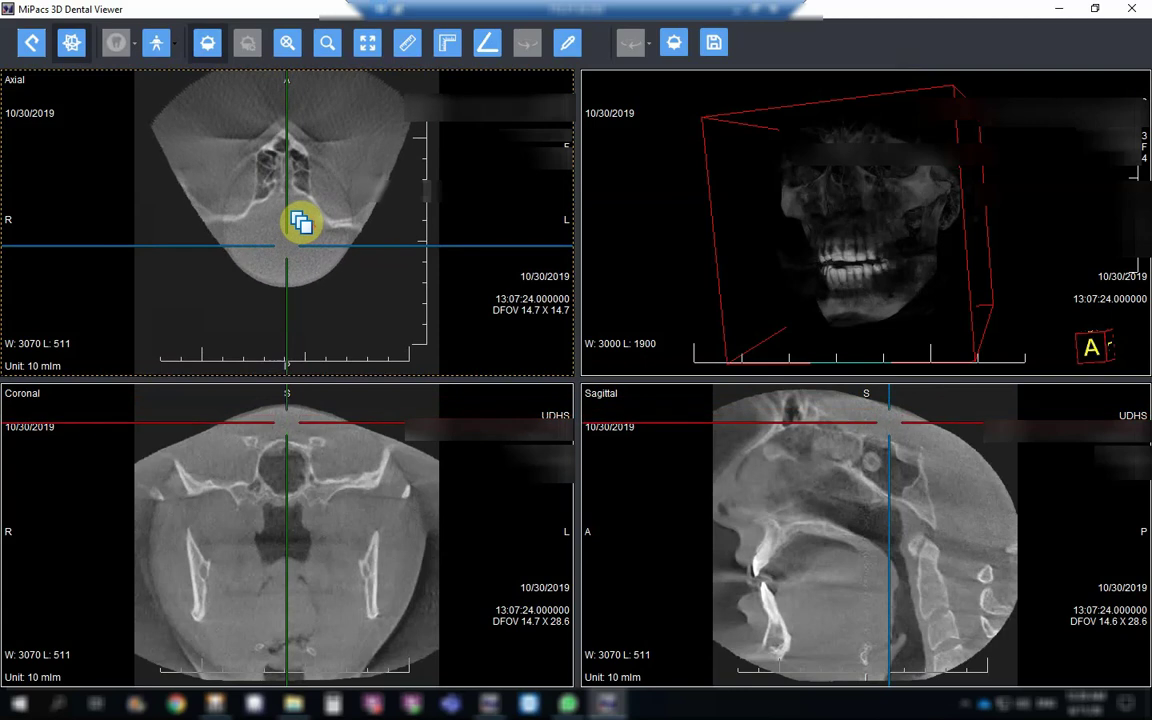
scroll(302, 224, down, 4)
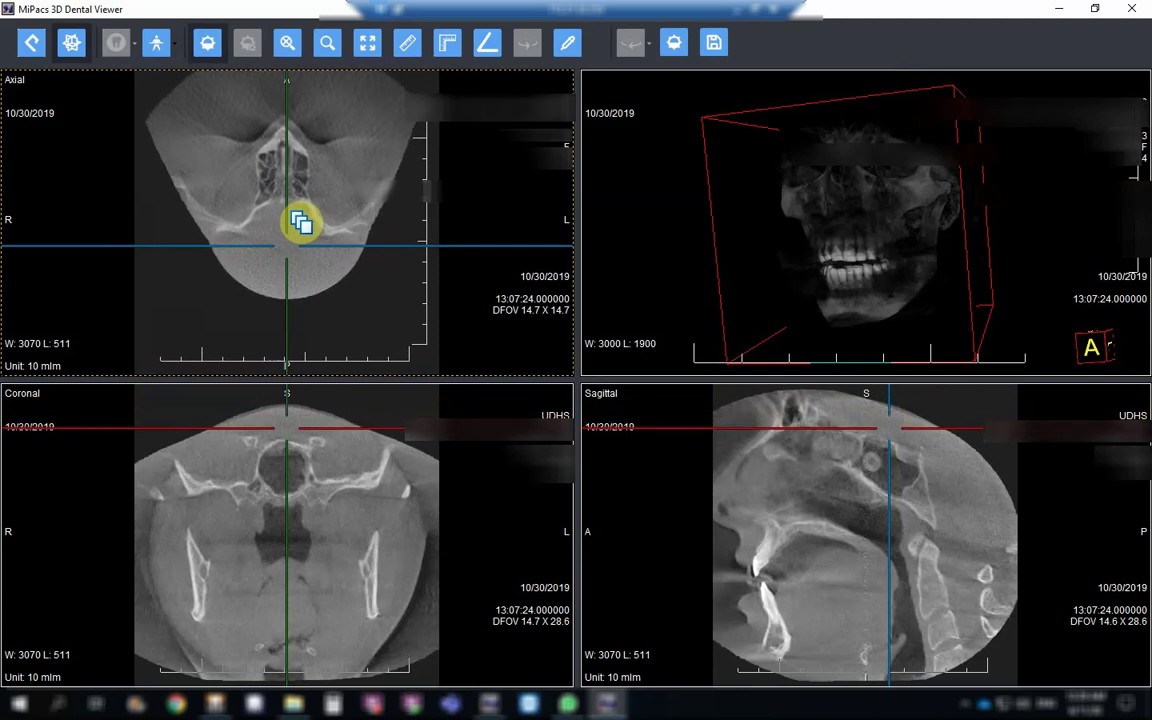
scroll(302, 225, down, 4)
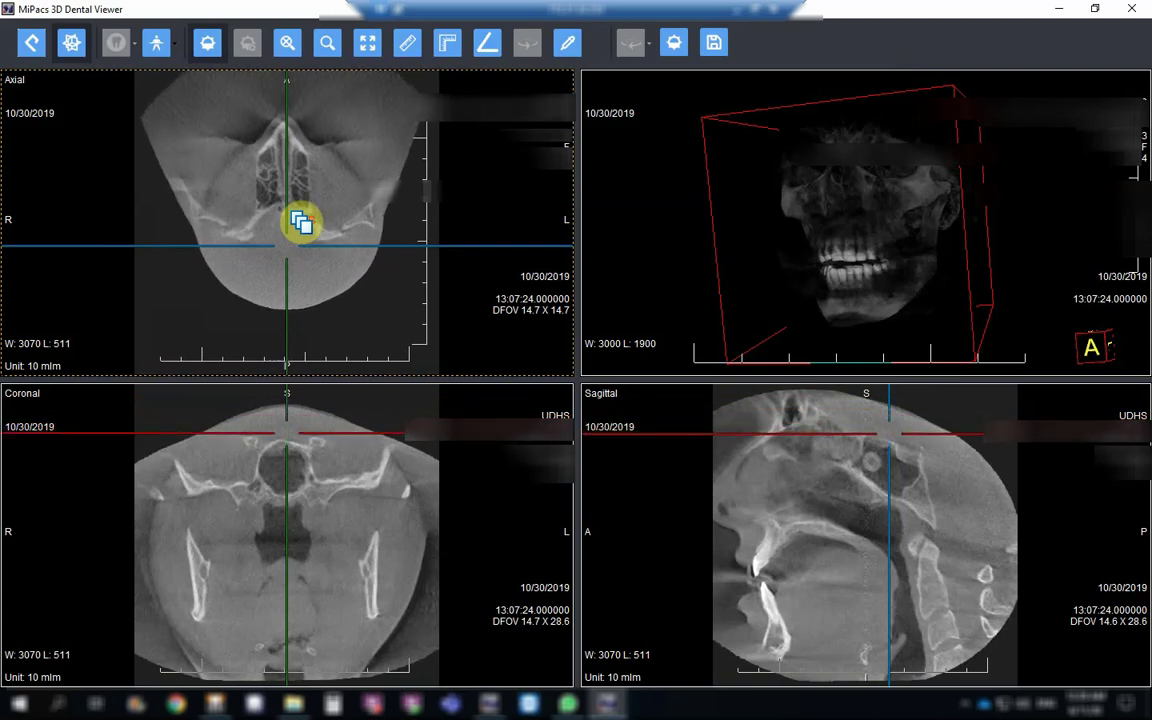
scroll(302, 224, down, 1)
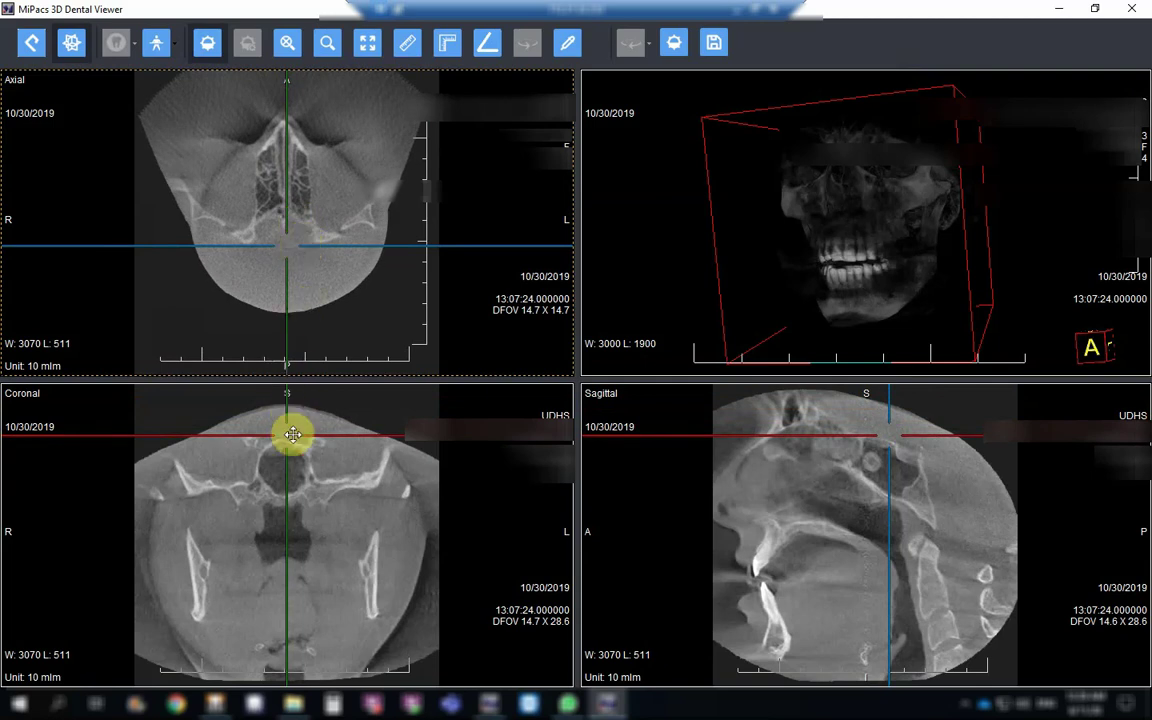
Step: Drag the coronal view's axial reference line down until the axial slice shows the maxillary teeth
drag(292, 435, 289, 546)
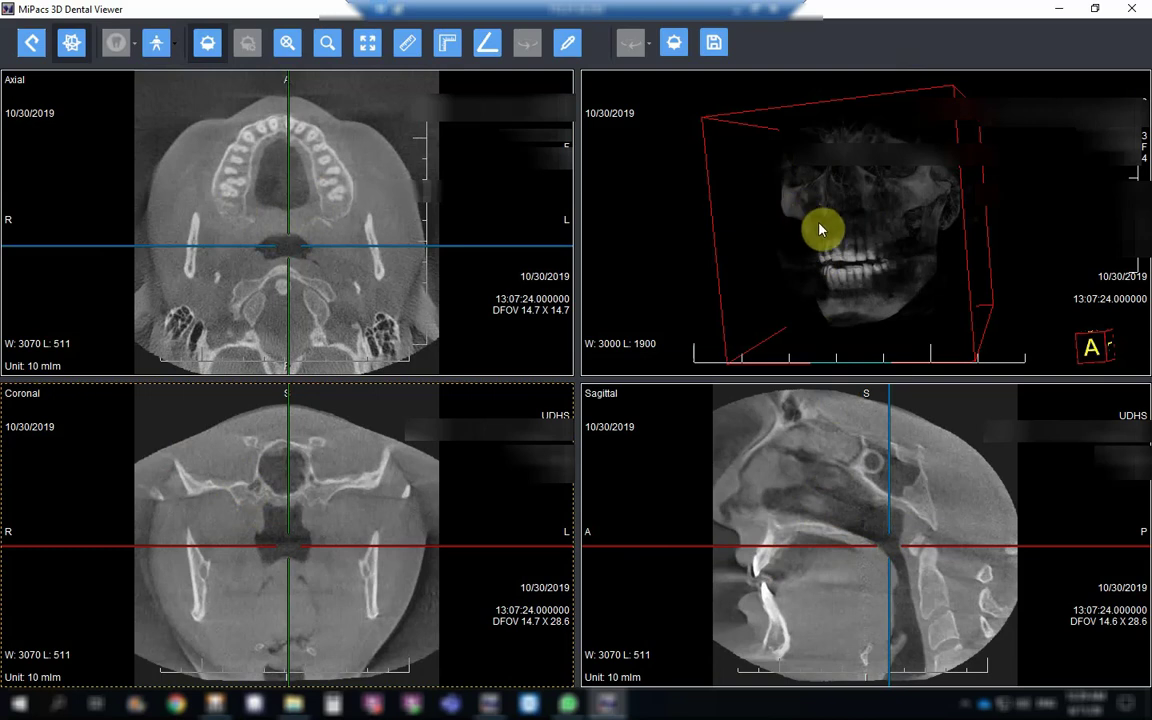
Step: Rotate the 3D skull rendering to look around it, including frontal, sideways and underside views
click(915, 254)
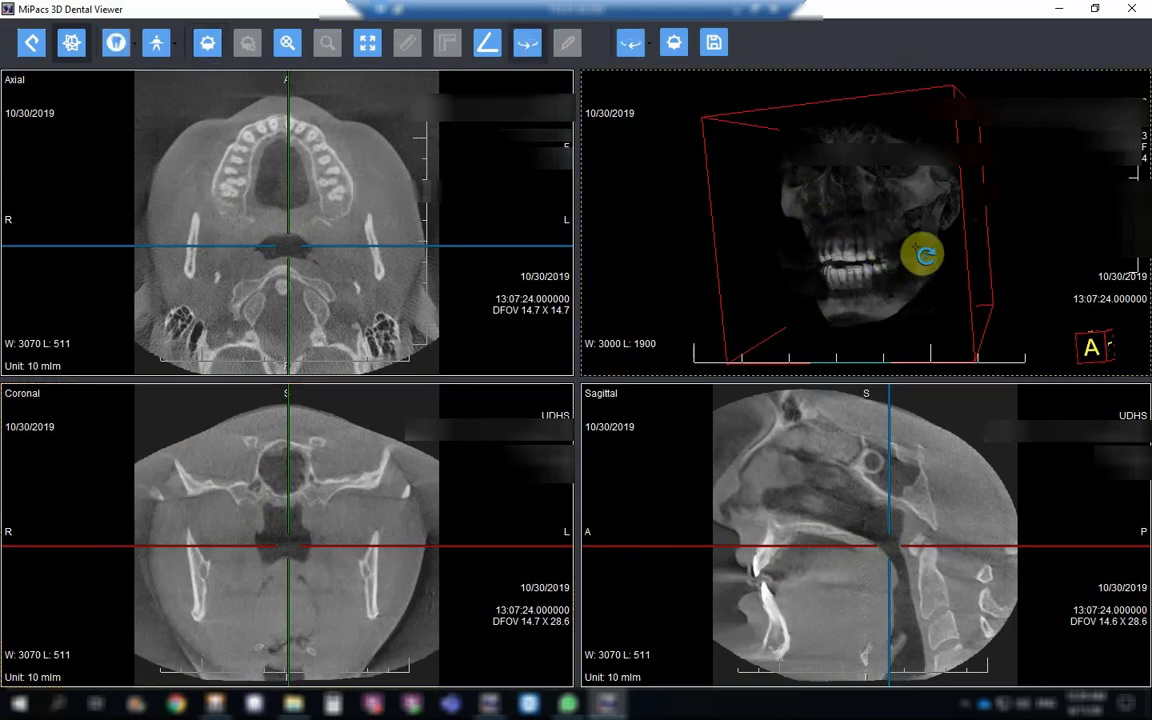
drag(905, 258, 747, 238)
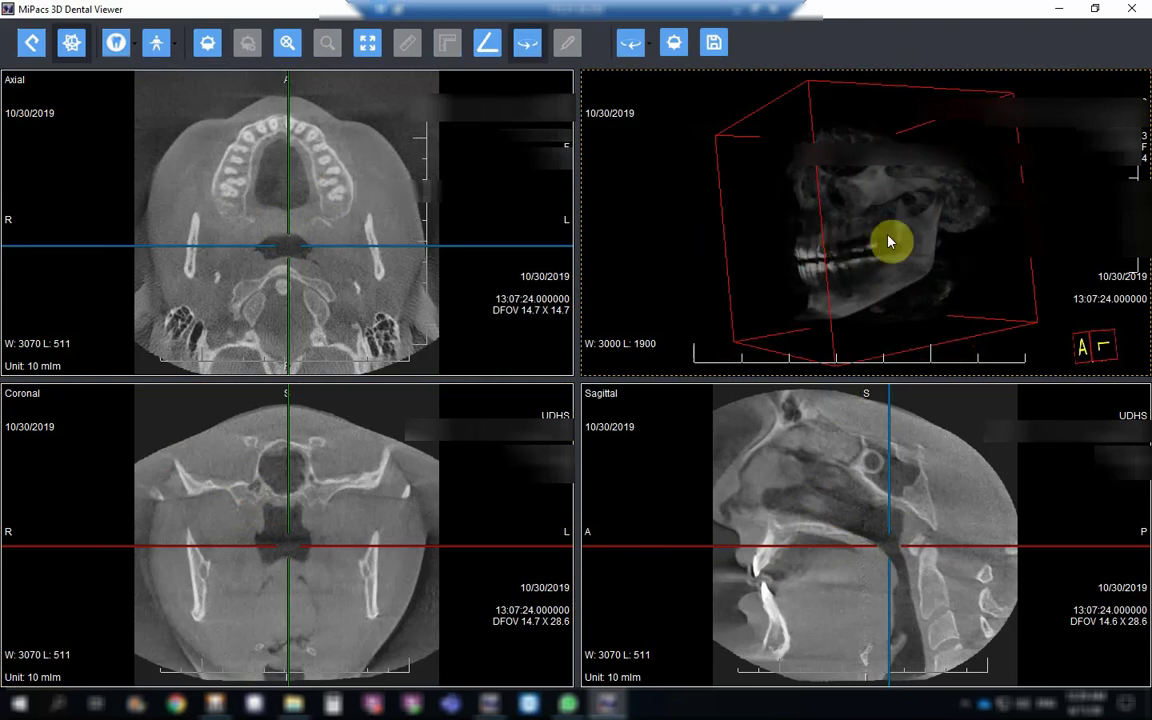
drag(767, 251, 739, 228)
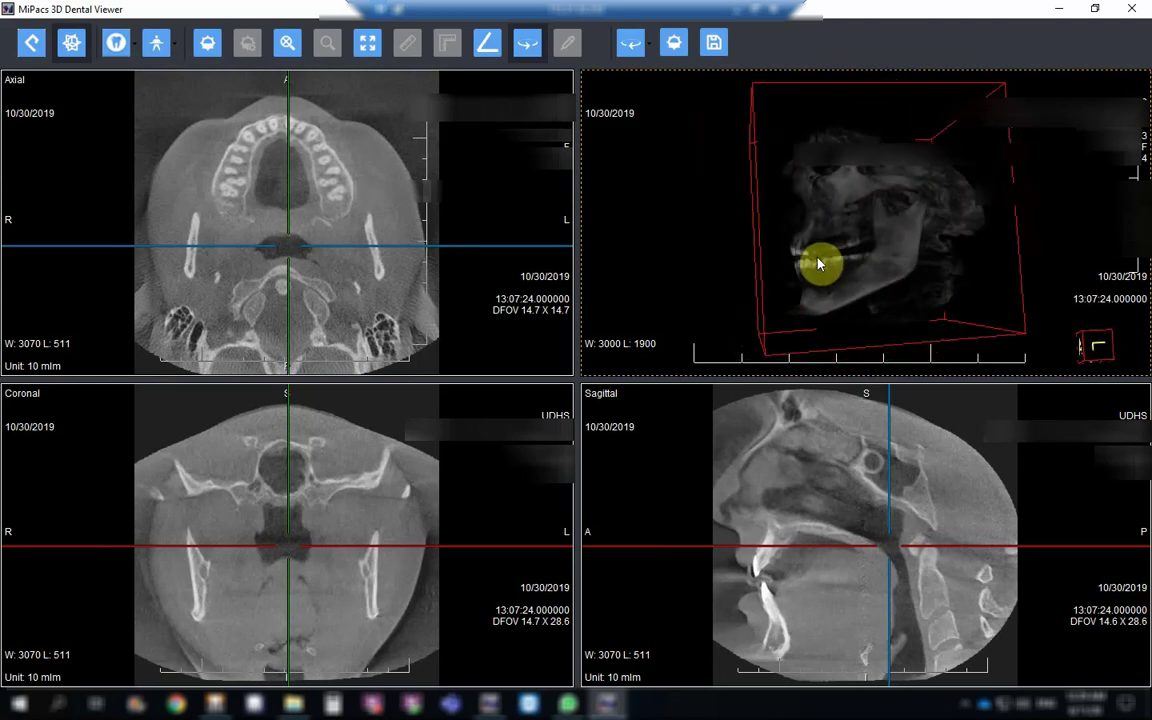
drag(818, 263, 790, 250)
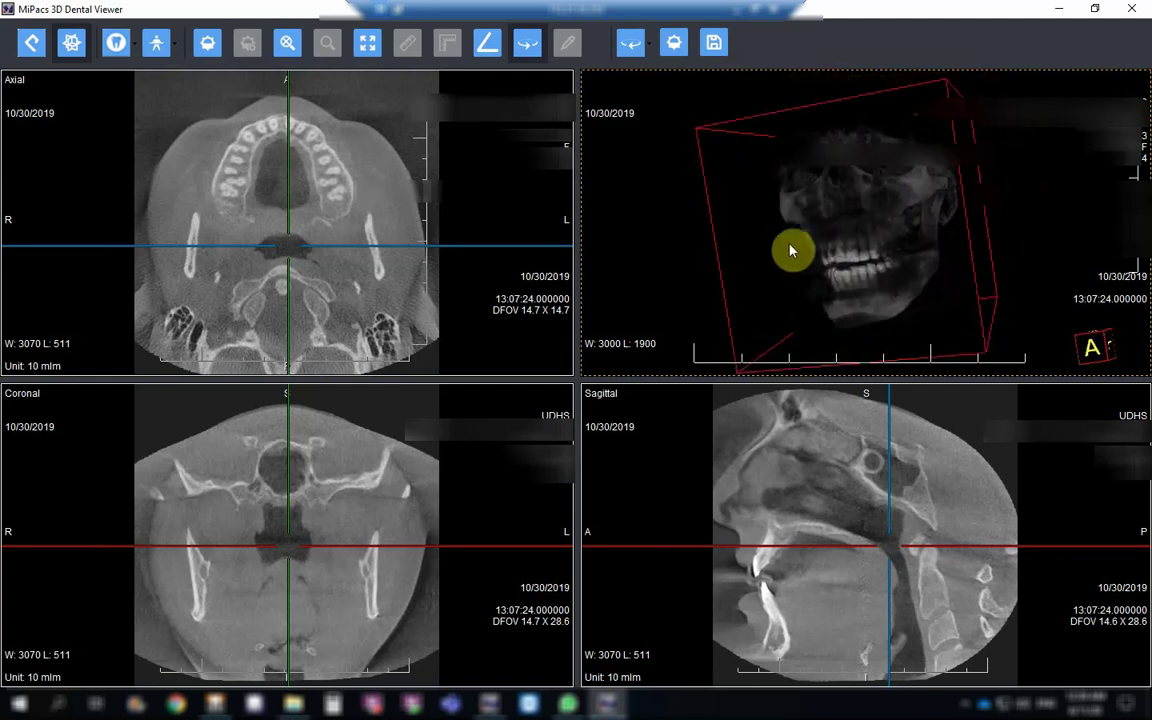
mouse_move(874, 259)
mouse_down()
mouse_move(887, 118)
mouse_move(887, 262)
mouse_move(895, 72)
mouse_move(897, 239)
mouse_move(903, 180)
mouse_move(893, 172)
mouse_up()
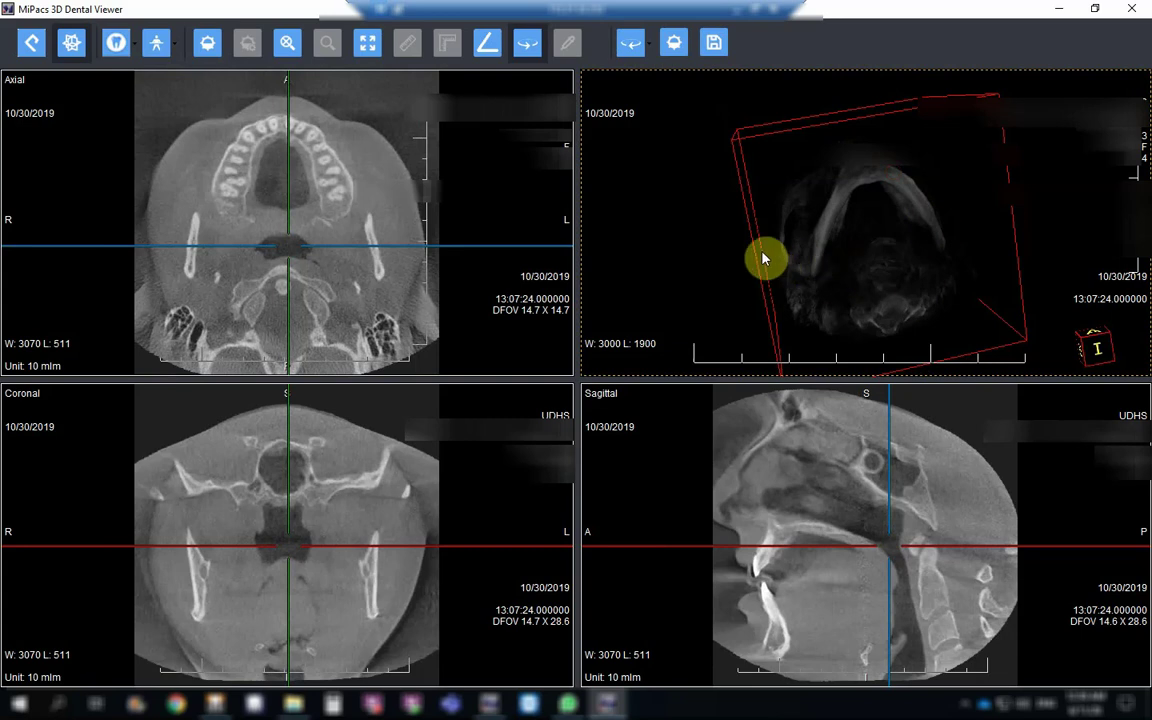
drag(758, 234, 930, 263)
Step: Brighten the 3D rendering to W 2984 L 1897 and settle on an oblique side view
right_drag(930, 263, 878, 265)
drag(805, 257, 884, 263)
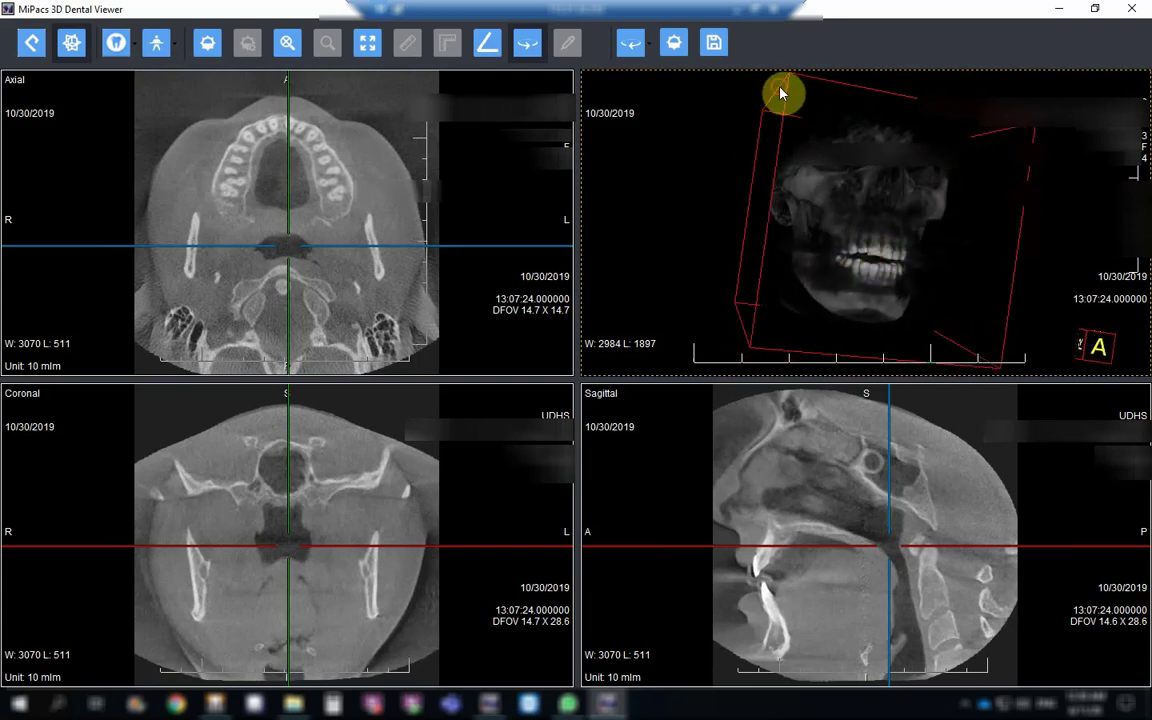
drag(776, 93, 740, 113)
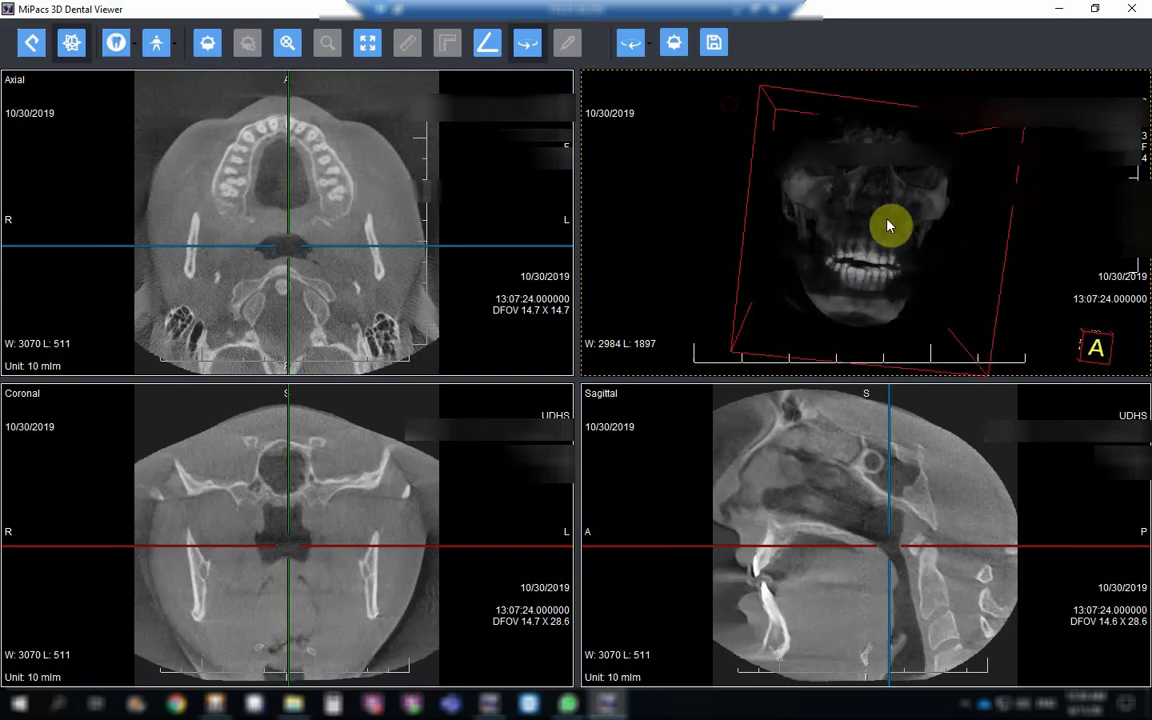
drag(812, 234, 851, 259)
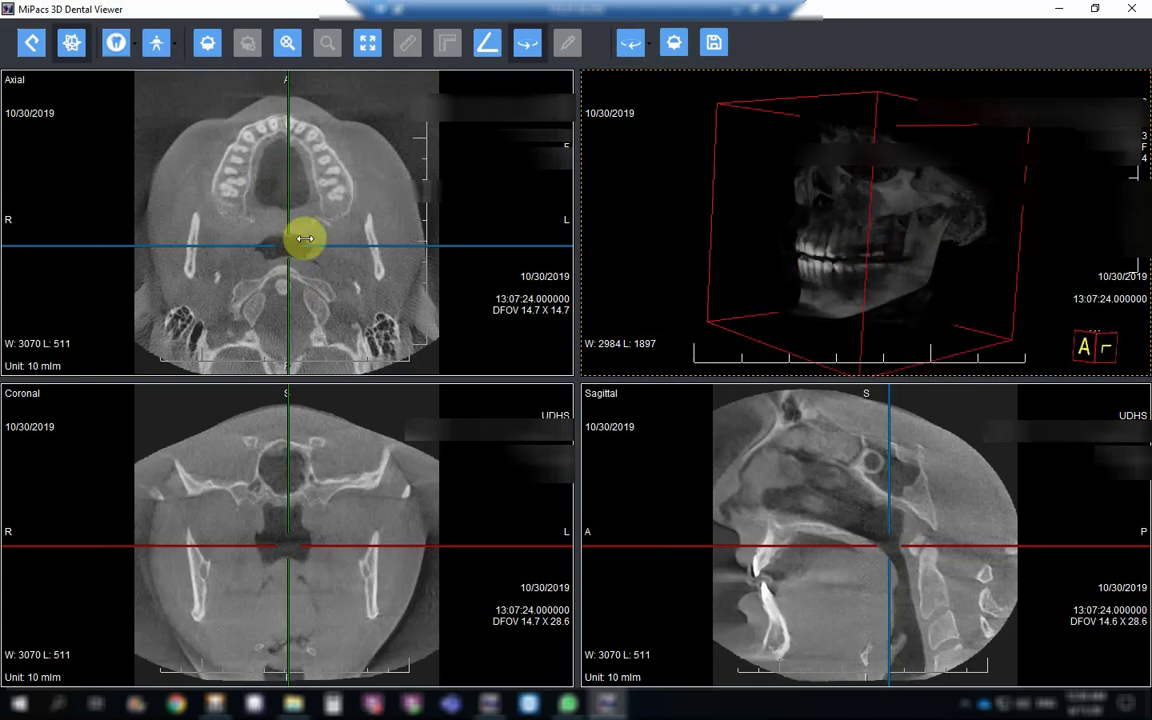
Step: Drag the axial crosshair so the coronal cut sits at the midline just behind the hard palate
scroll(335, 255, up, 3)
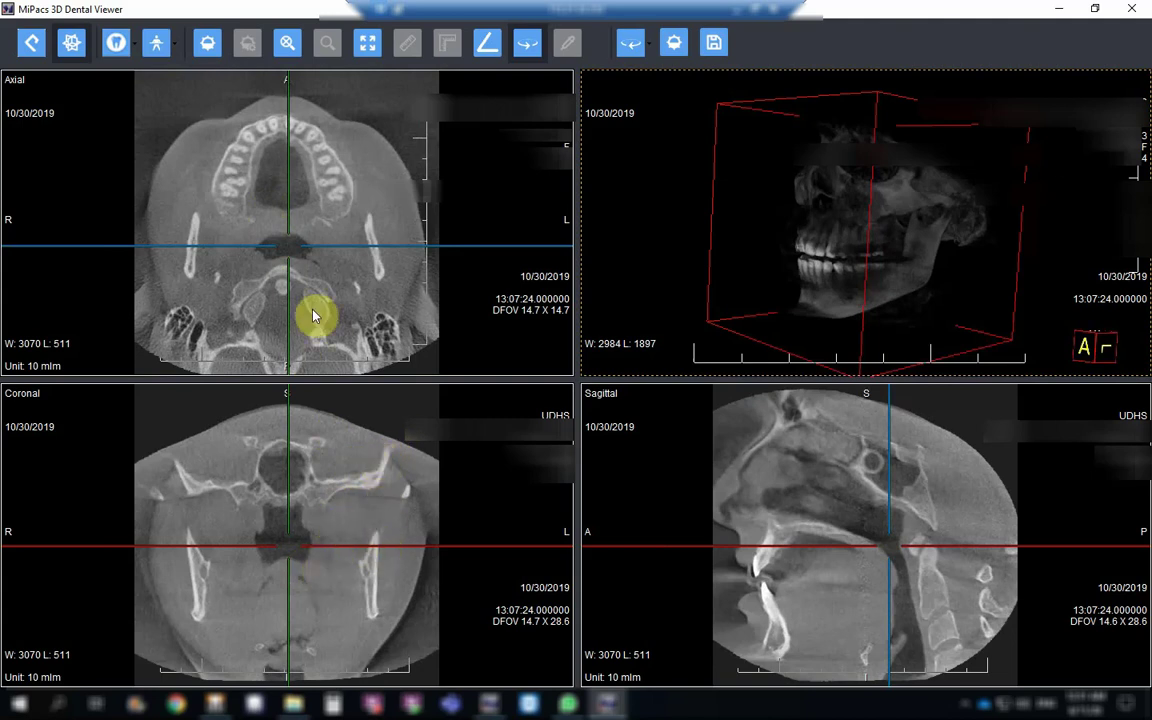
click(292, 249)
drag(292, 249, 292, 278)
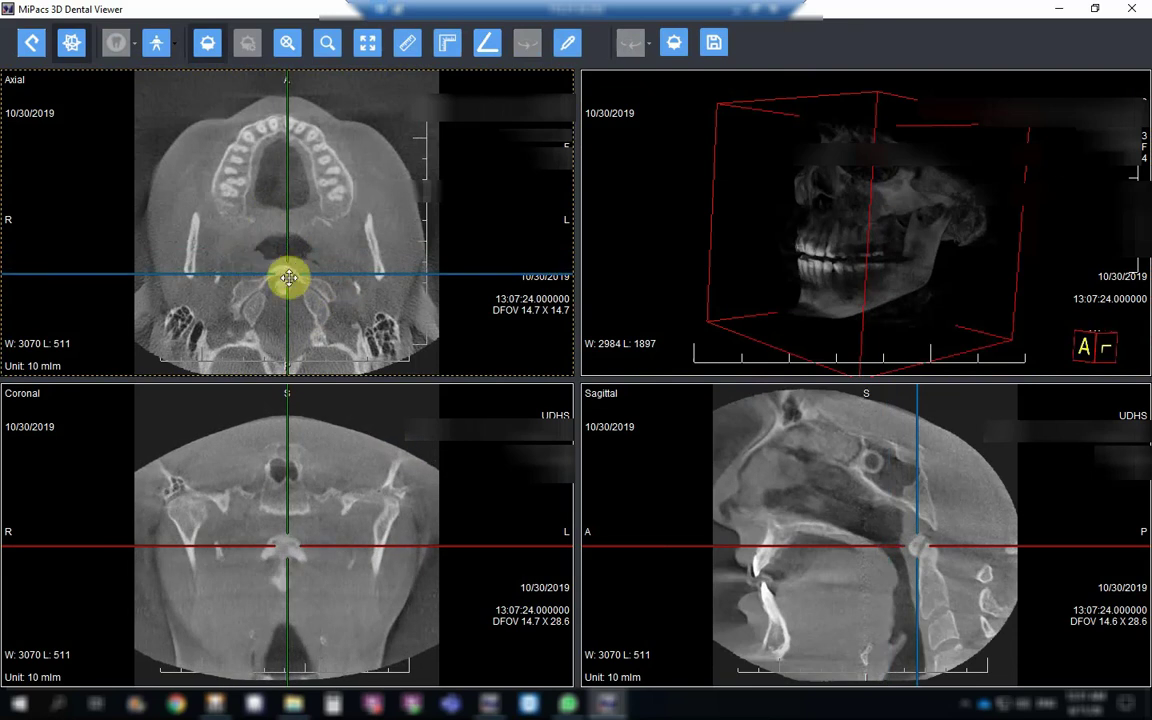
drag(288, 277, 288, 252)
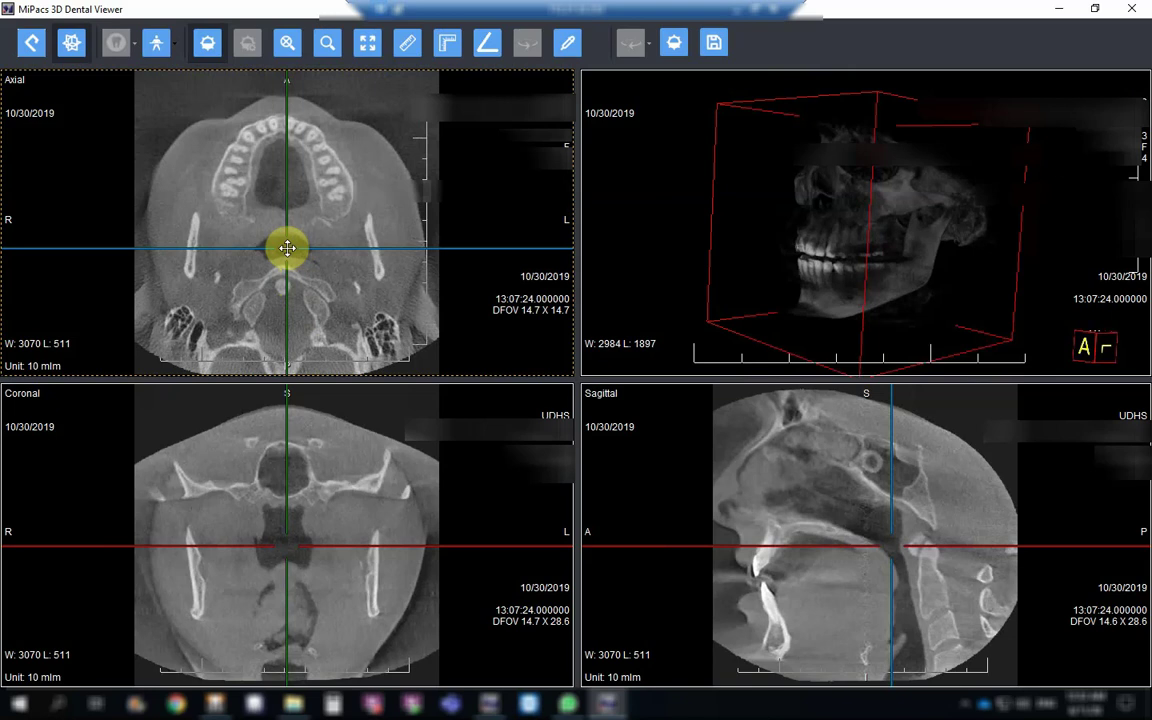
Step: Move the axial, sagittal and coronal crosshairs toward the patient's right jaw joint
drag(287, 248, 237, 287)
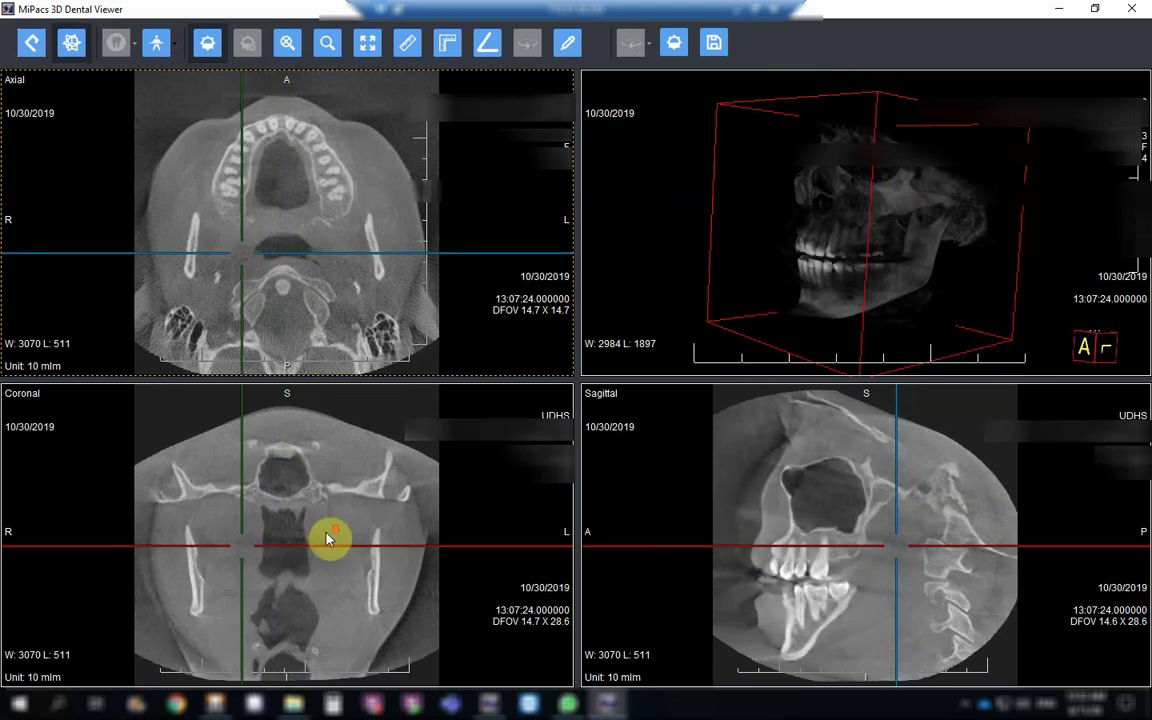
scroll(326, 536, down, 4)
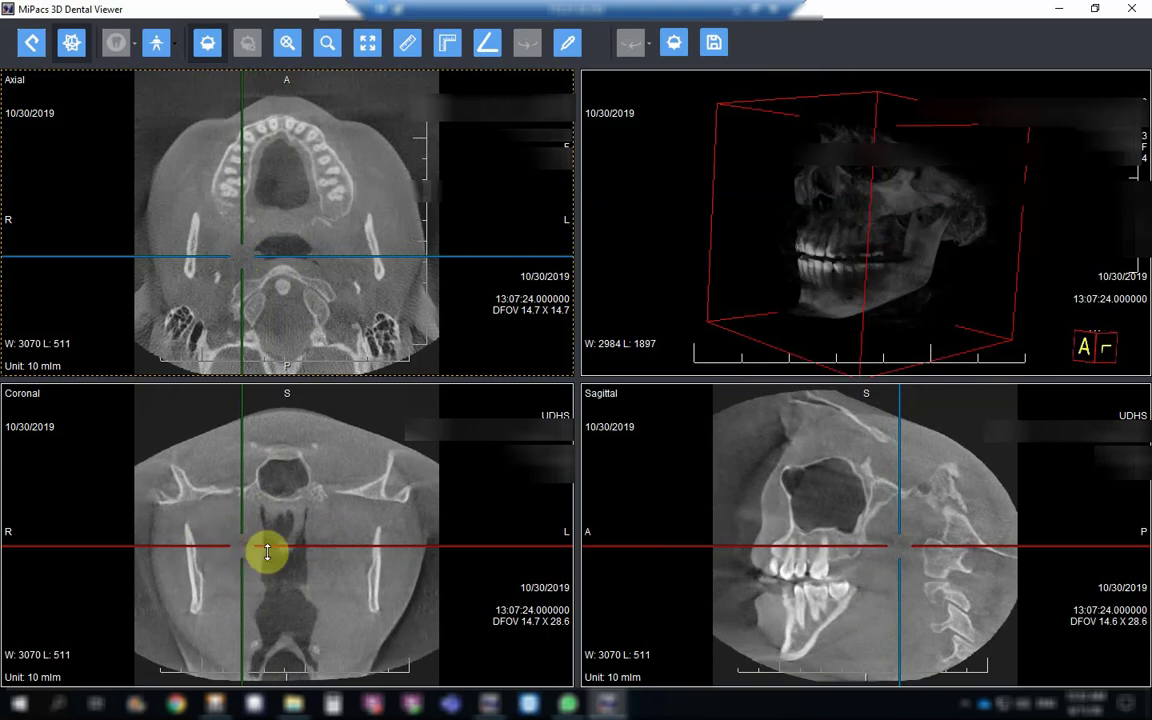
click(899, 548)
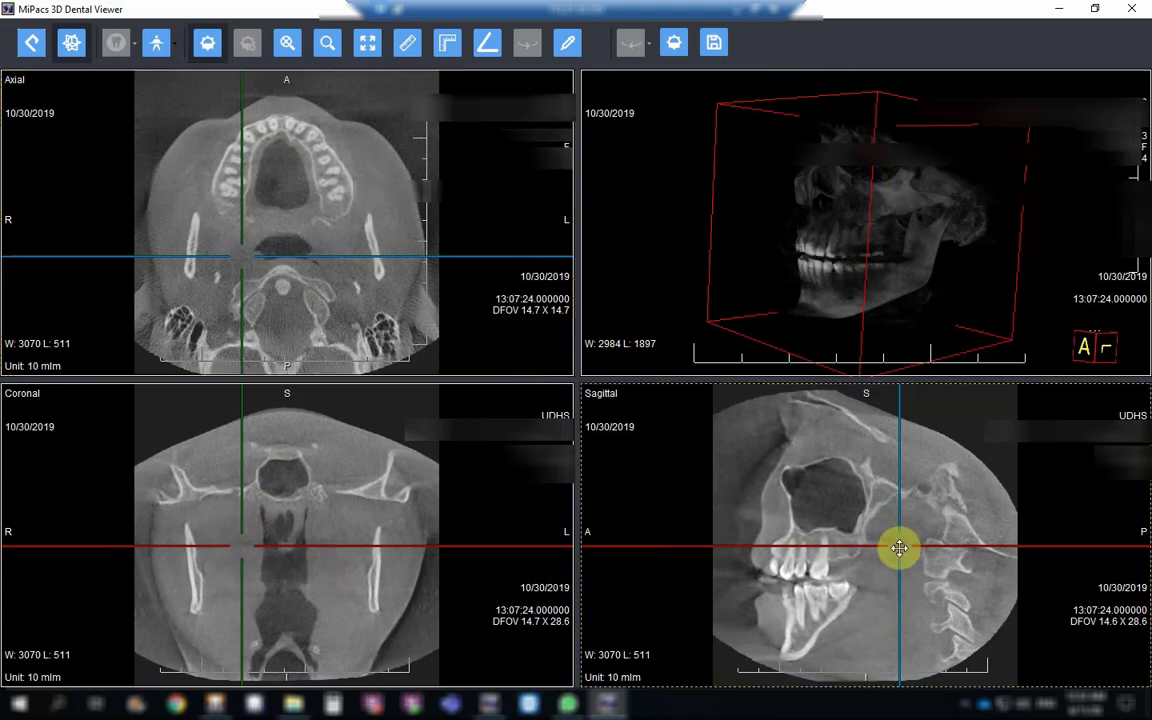
drag(899, 548, 901, 536)
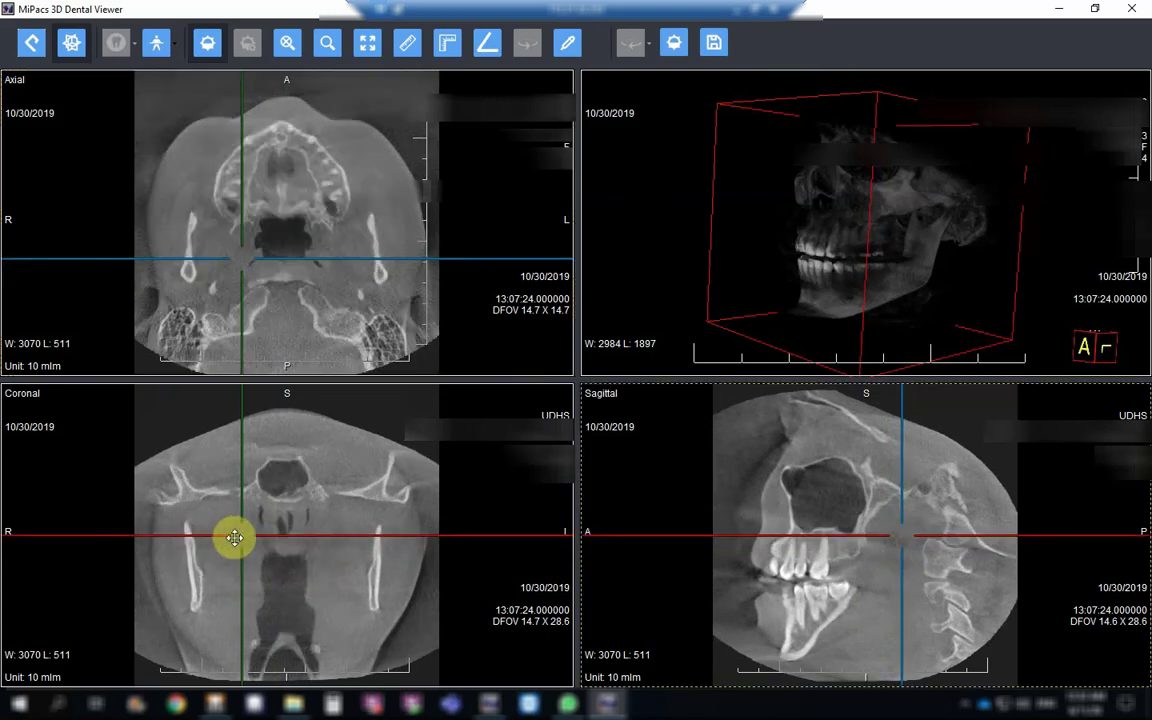
drag(240, 535, 190, 530)
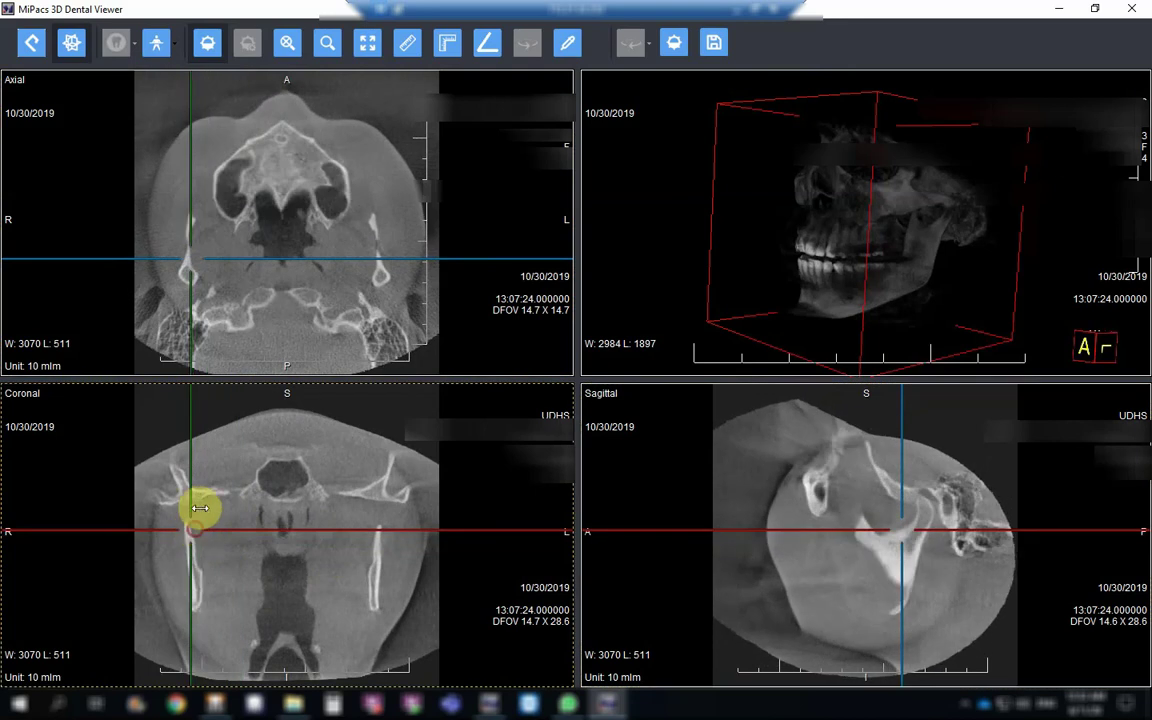
drag(190, 252, 188, 265)
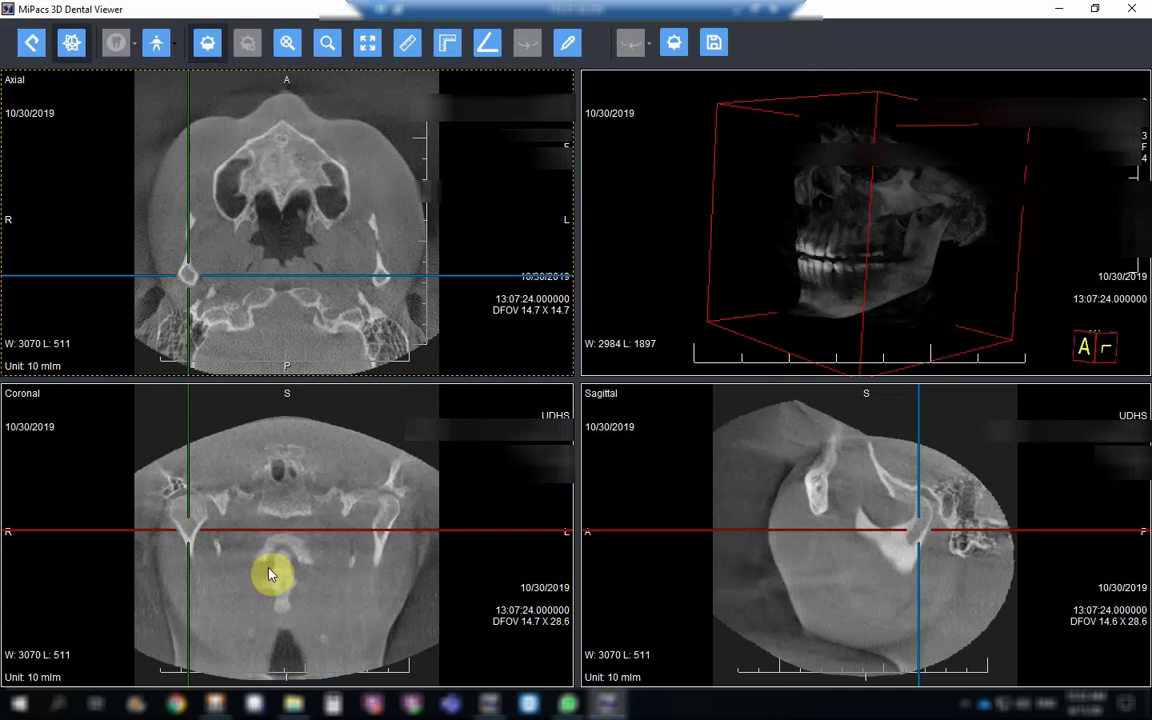
drag(186, 531, 185, 515)
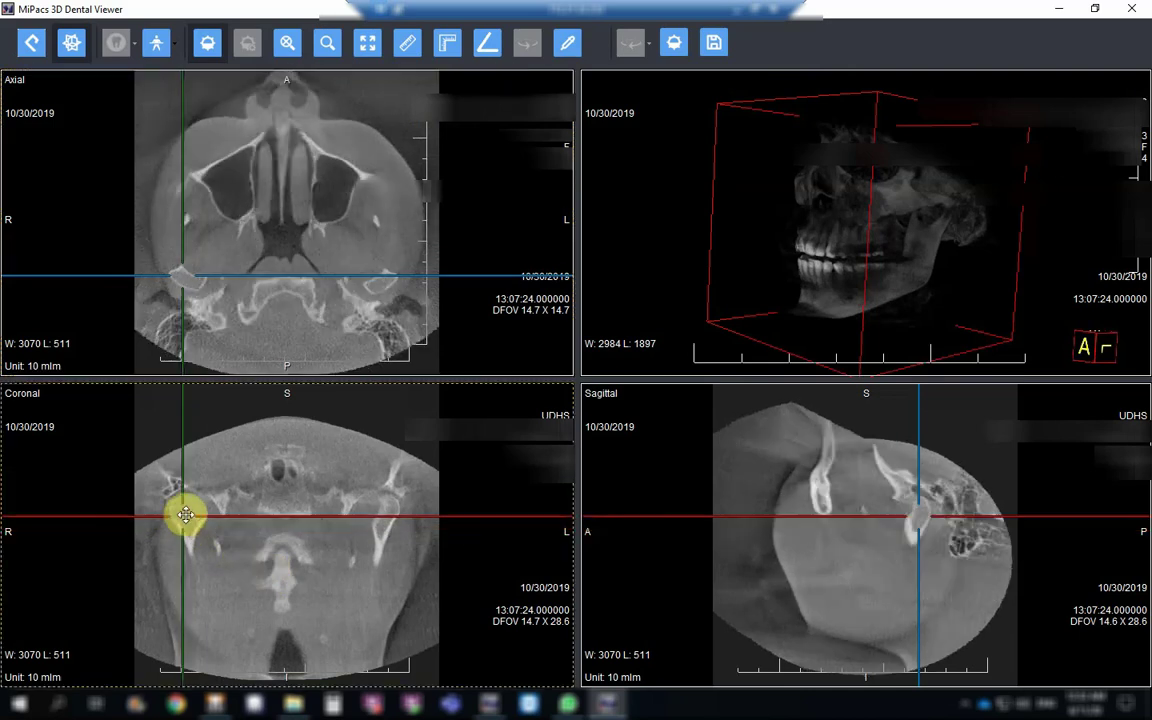
Step: Maximize the coronal view so it fills the viewer alone
click(913, 504)
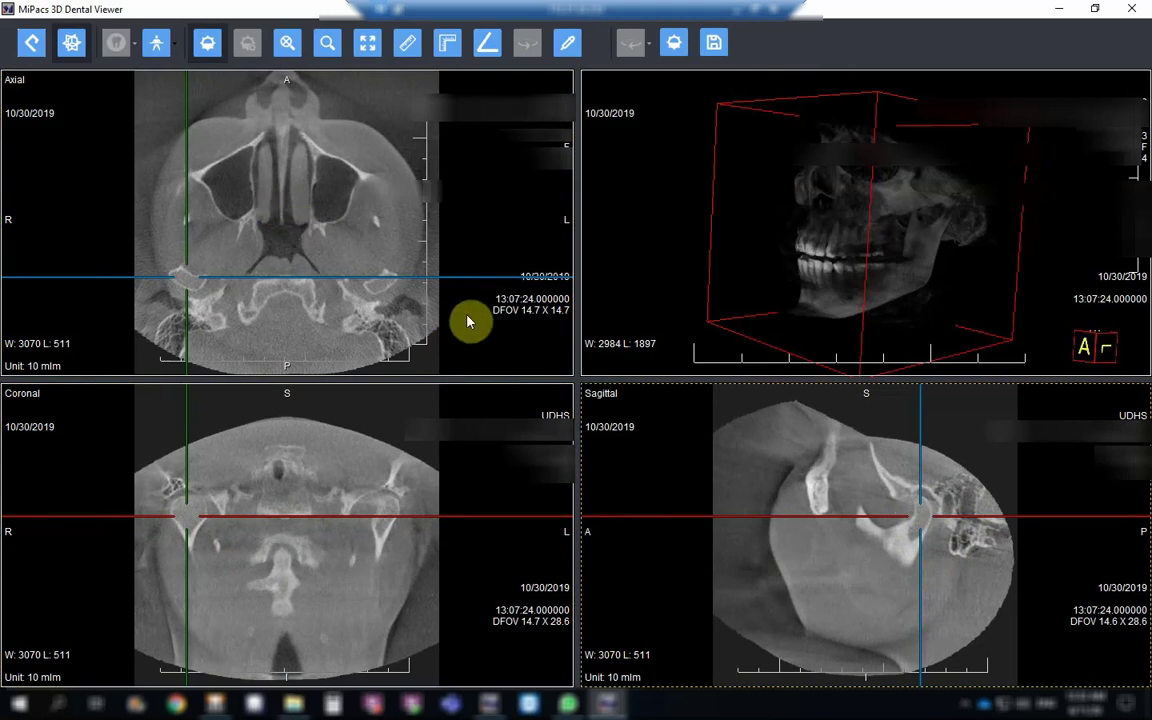
mouse_move(283, 239)
mouse_down()
mouse_move(185, 522)
mouse_move(245, 538)
mouse_up()
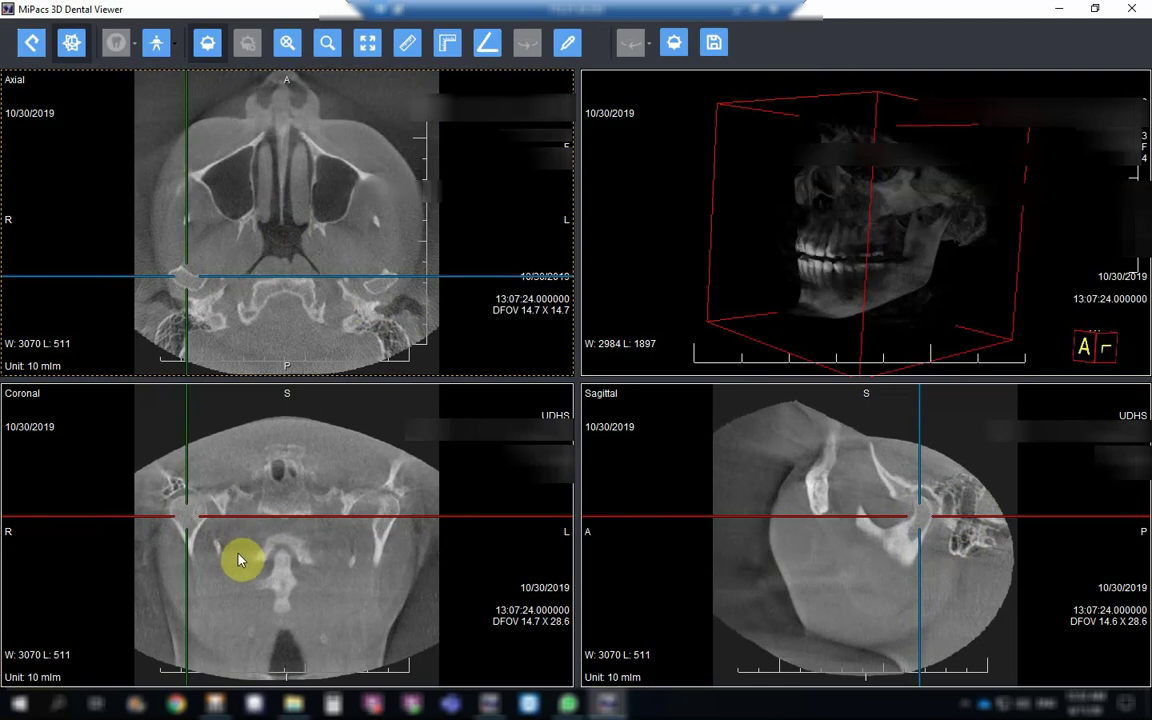
double_click(258, 590)
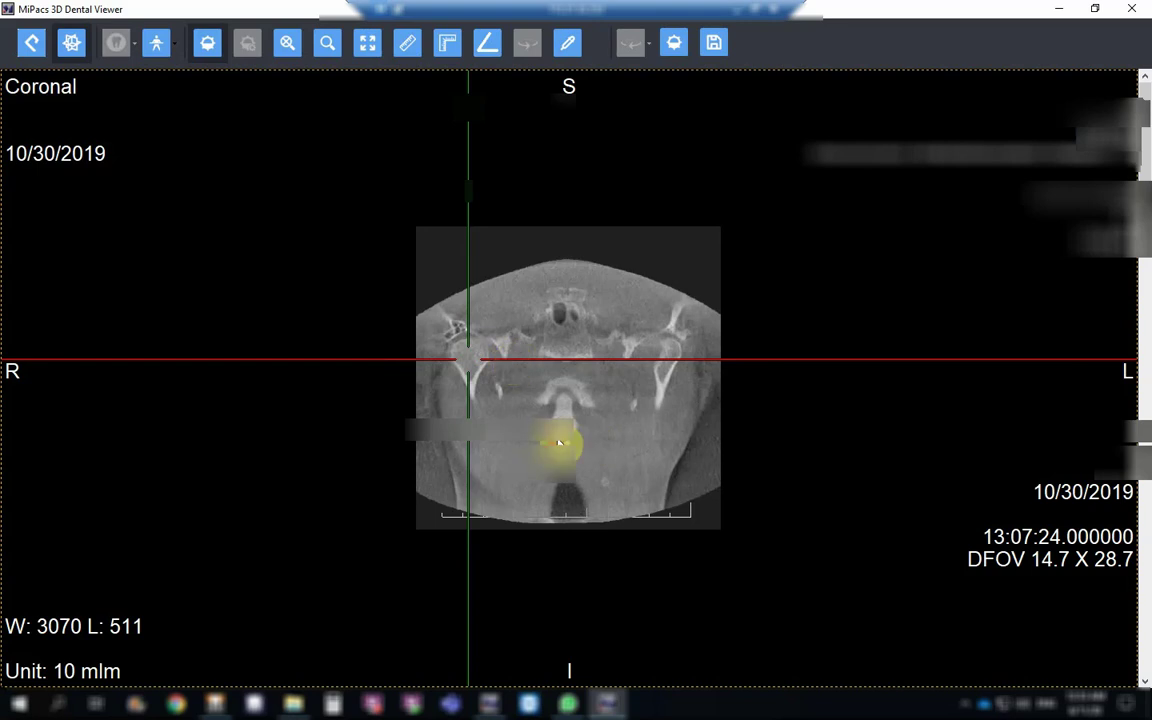
Step: Slightly adjust the coronal window level and start paging the coronal slice backward
drag(559, 442, 640, 489)
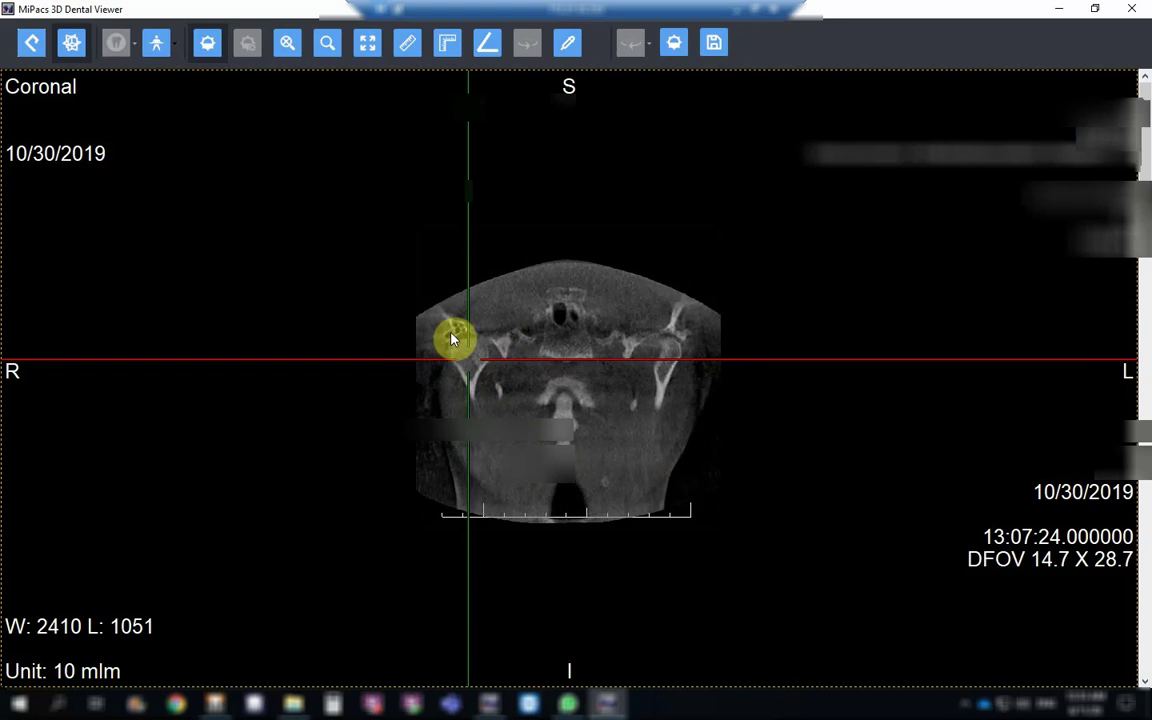
scroll(566, 460, down, 5)
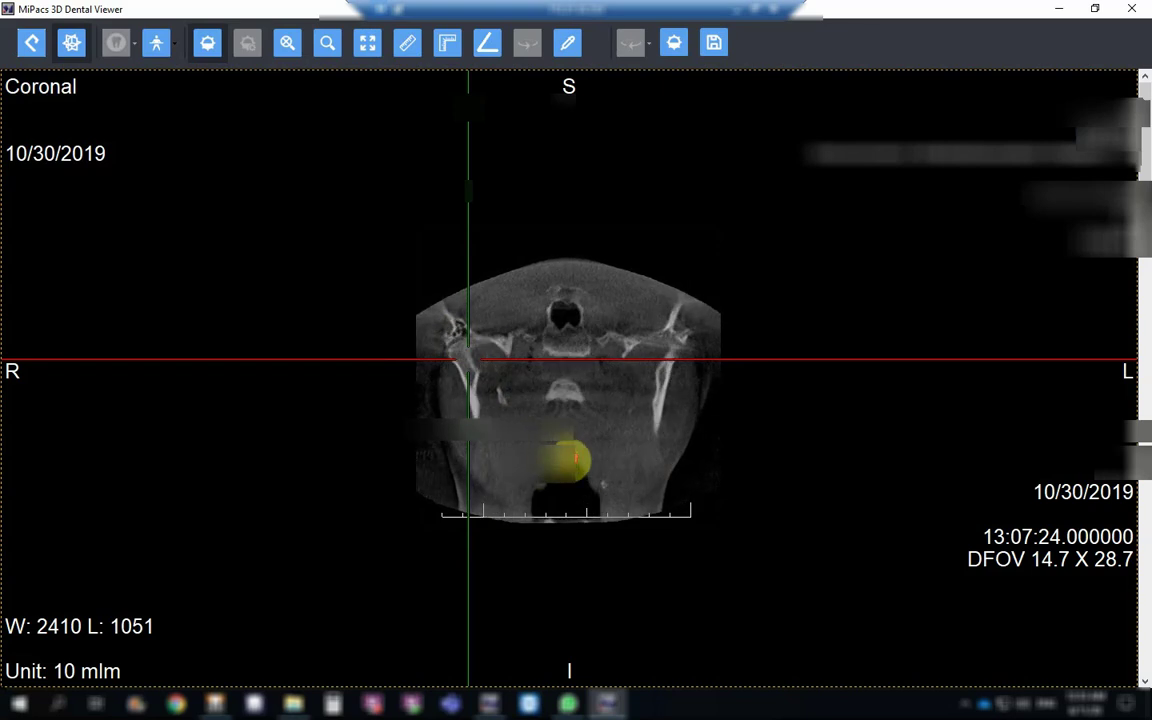
scroll(563, 450, down, 3)
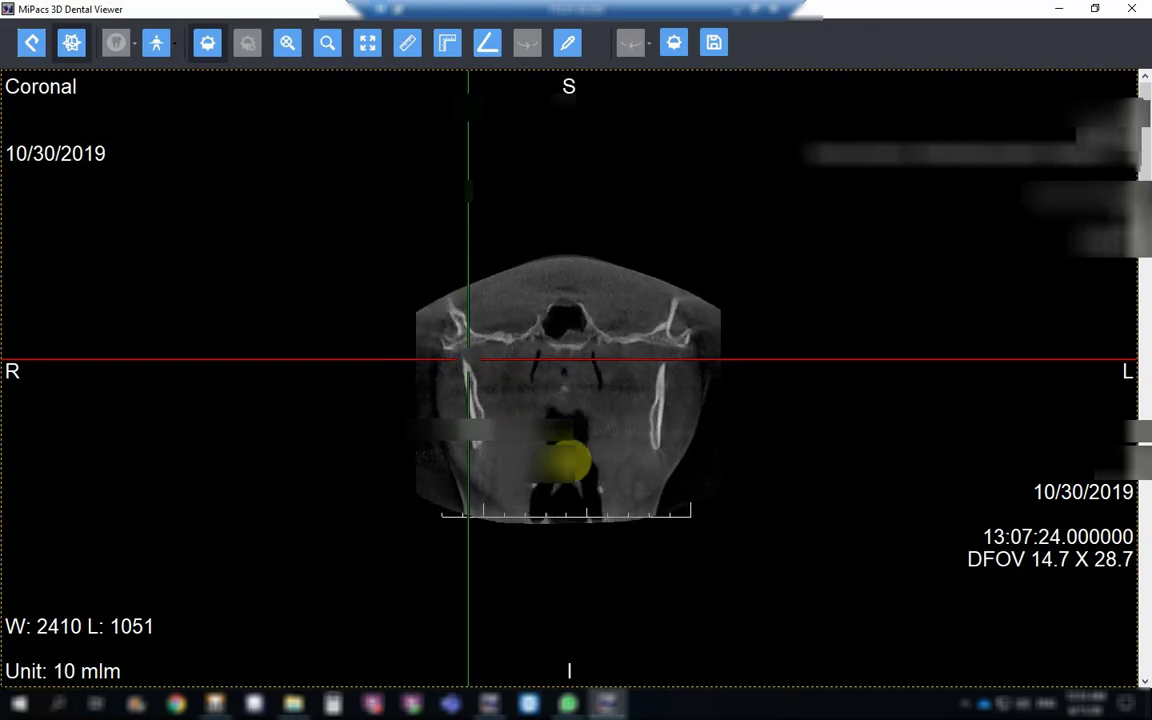
scroll(566, 460, down, 3)
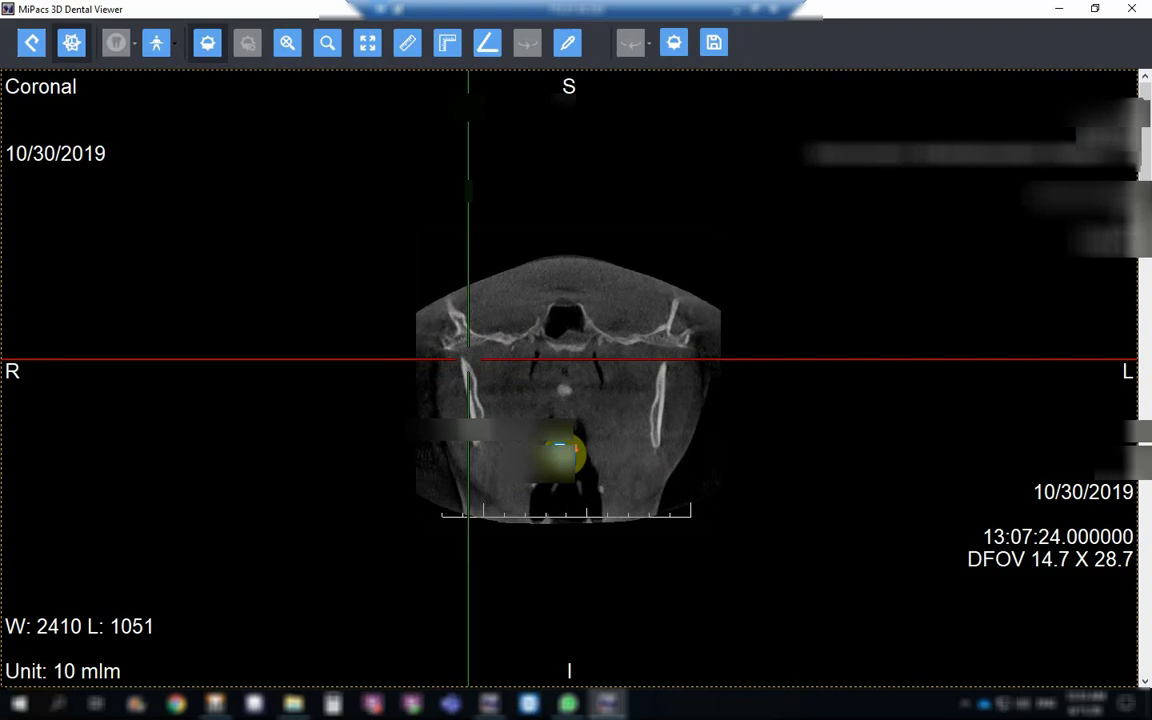
scroll(559, 444, down, 4)
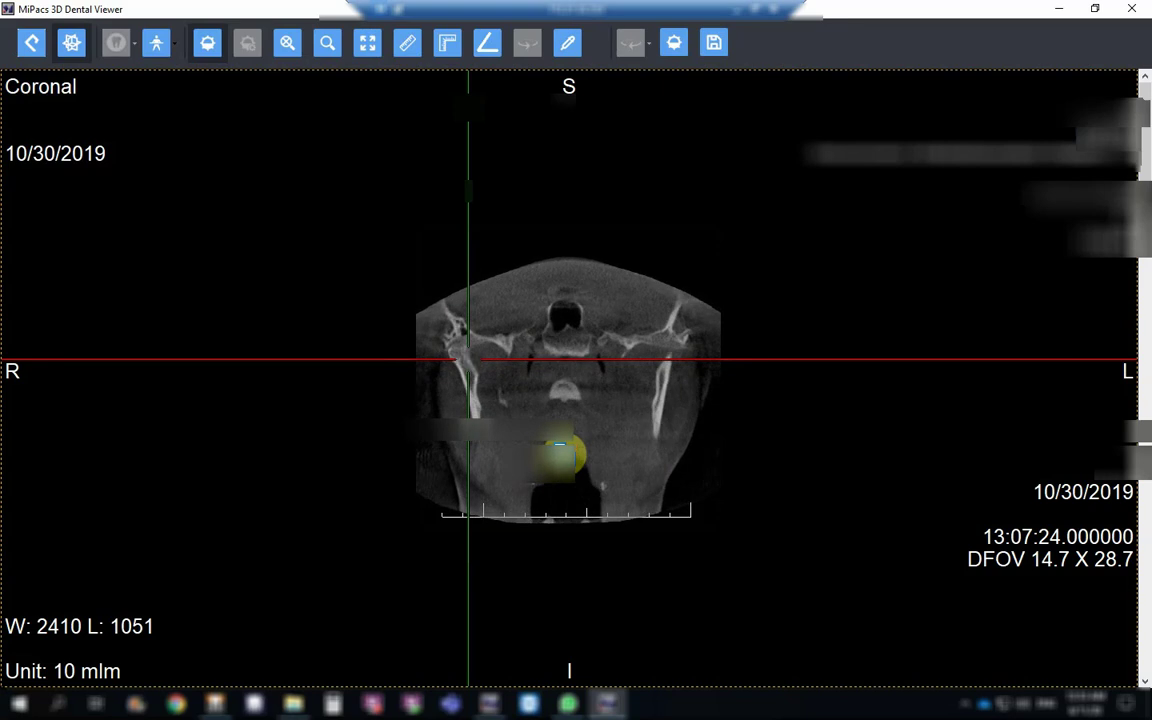
scroll(559, 444, down, 4)
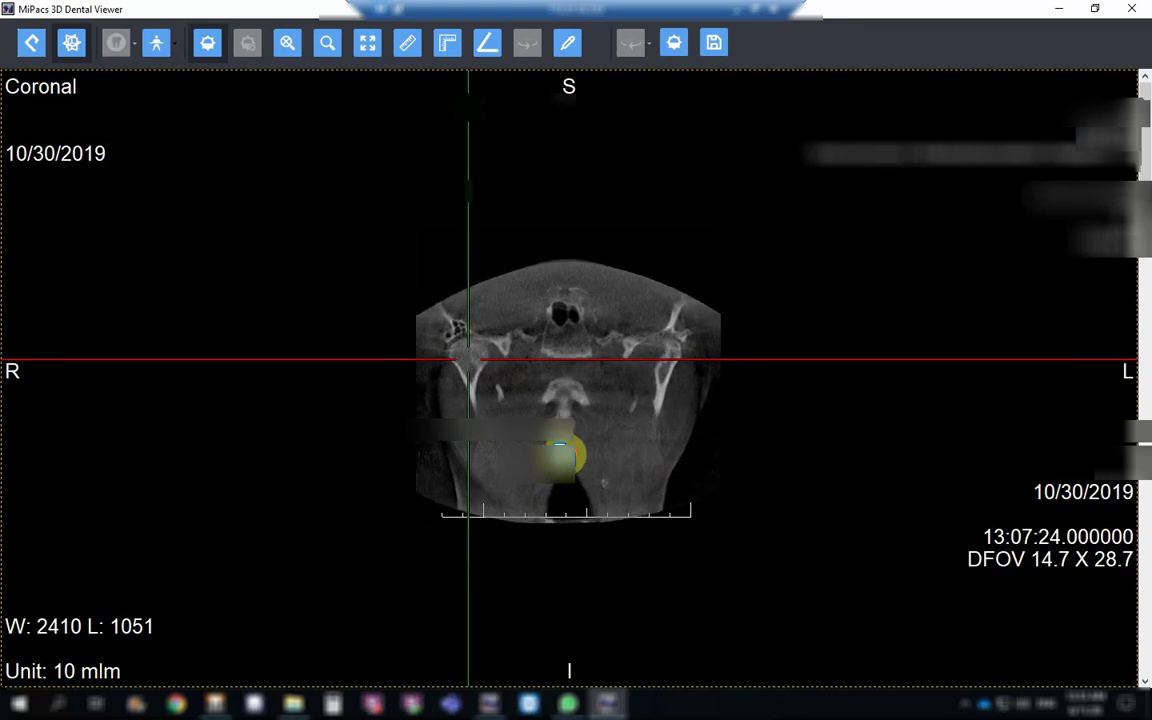
scroll(560, 444, down, 4)
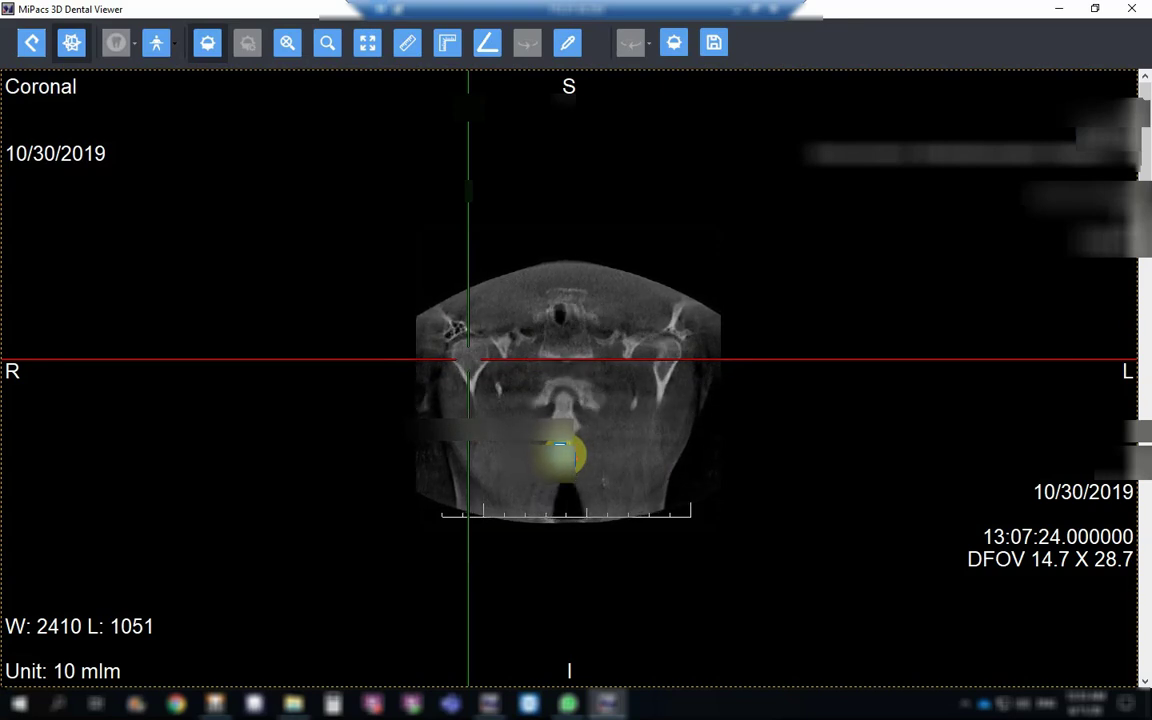
scroll(560, 444, down, 4)
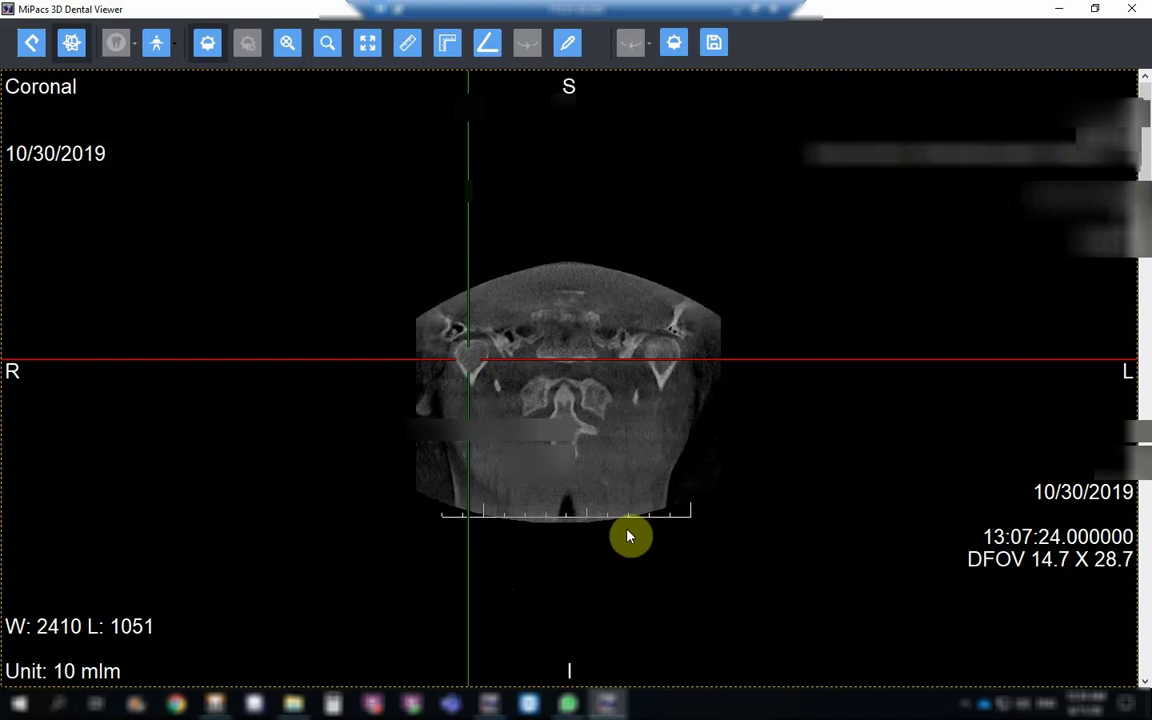
Step: Page further back through both condyles and move the crosshair onto the left jaw joint
scroll(587, 459, down, 5)
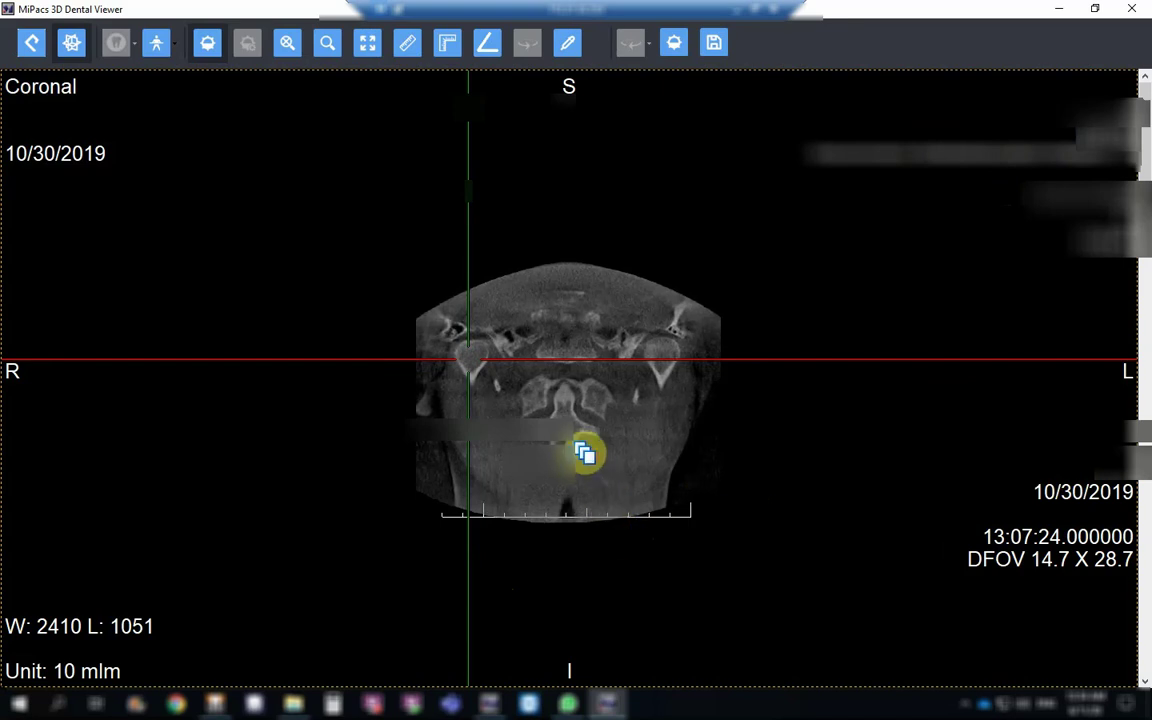
scroll(586, 455, down, 5)
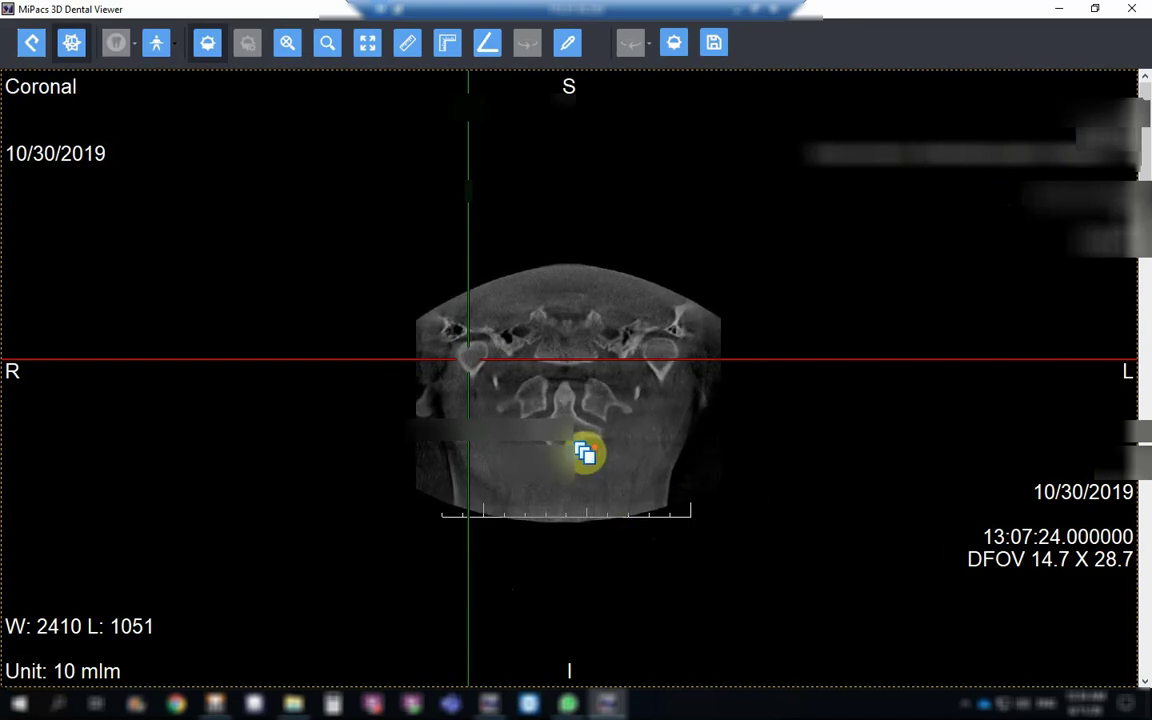
scroll(586, 455, down, 5)
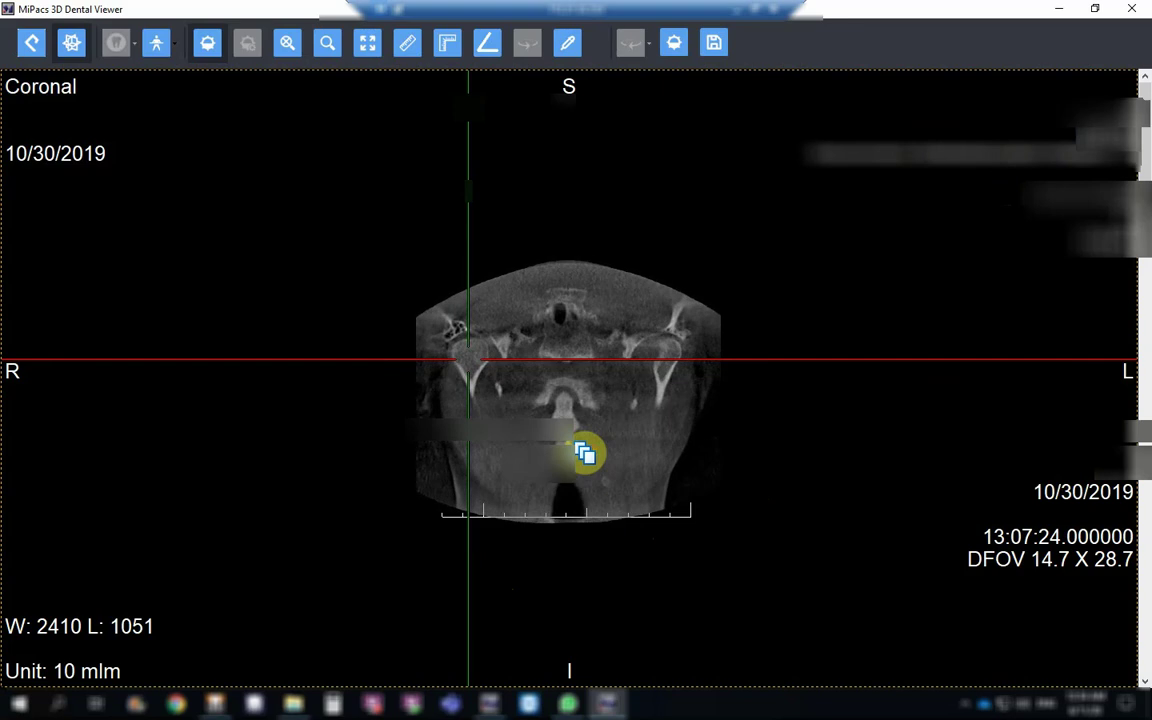
scroll(586, 455, down, 5)
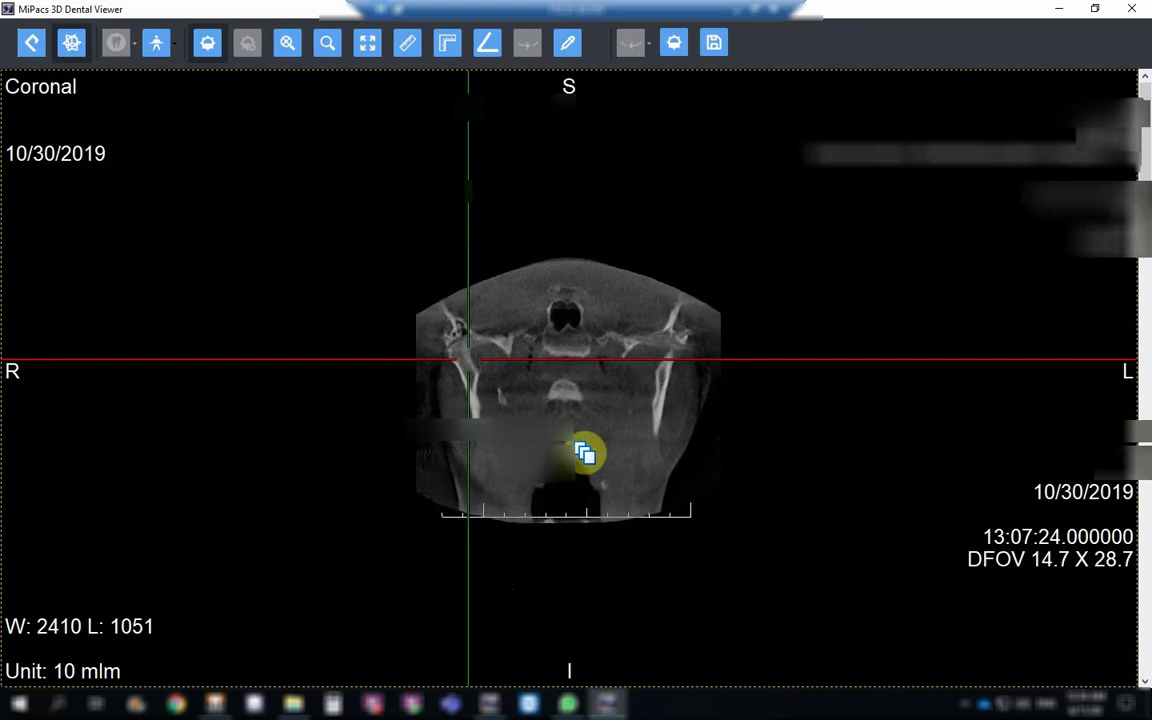
scroll(586, 455, down, 2)
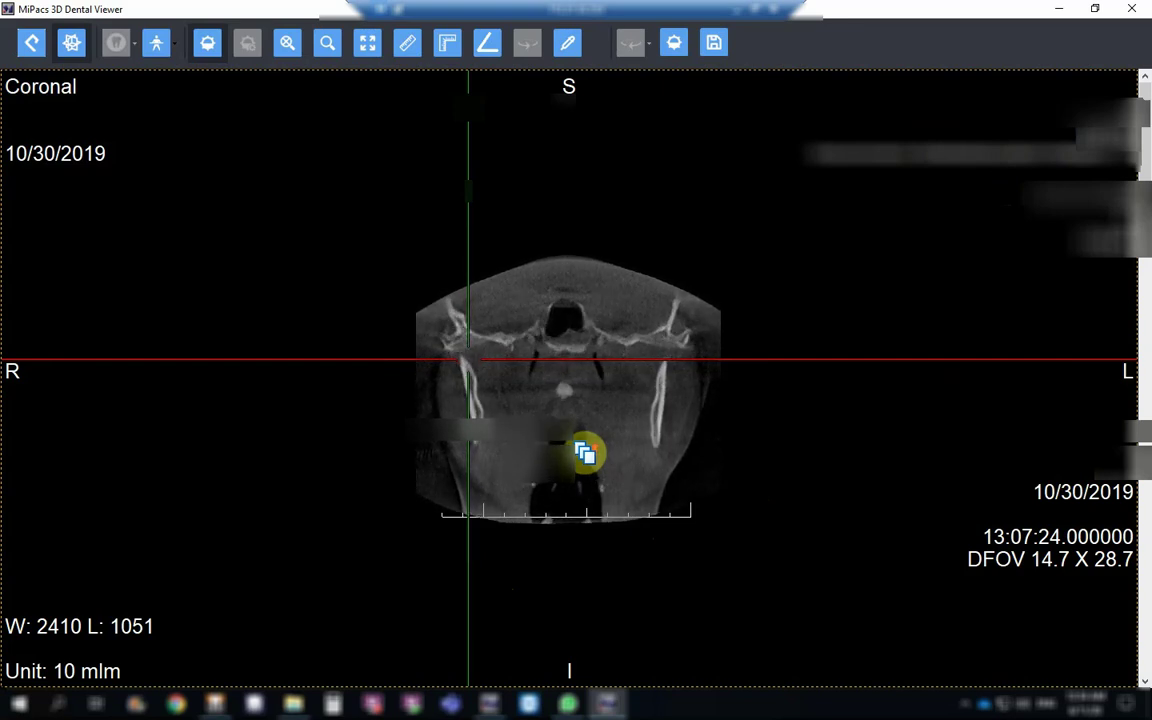
scroll(586, 456, down, 6)
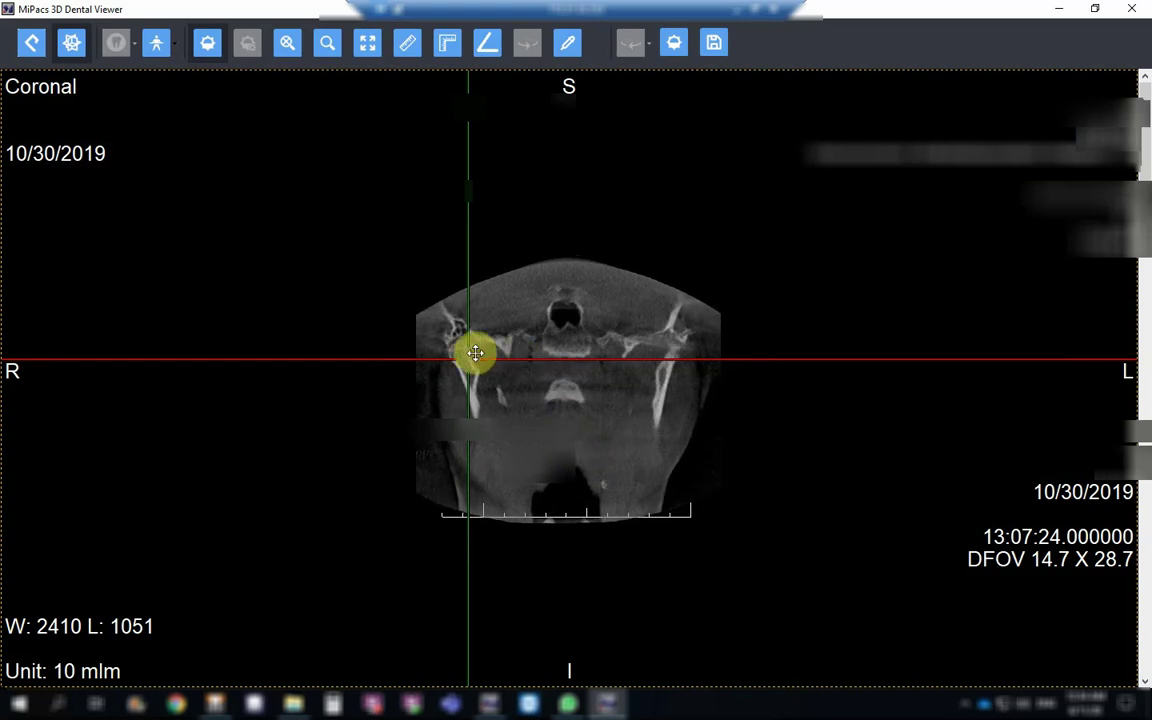
drag(463, 355, 669, 358)
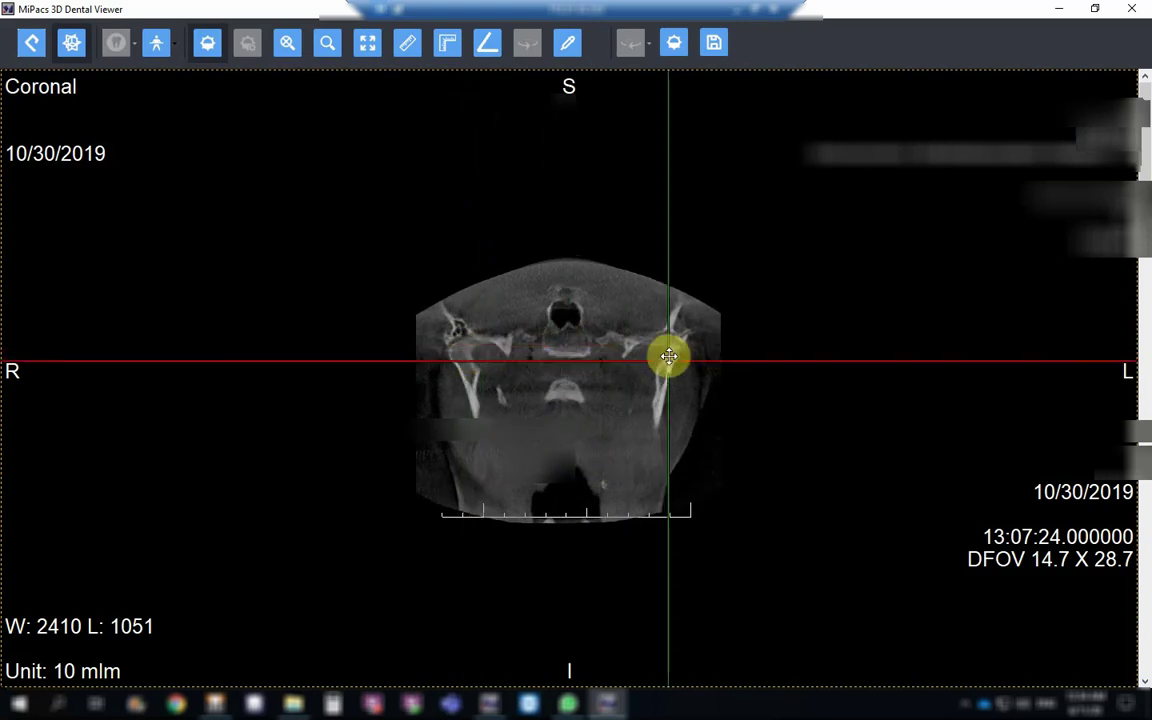
scroll(716, 457, down, 5)
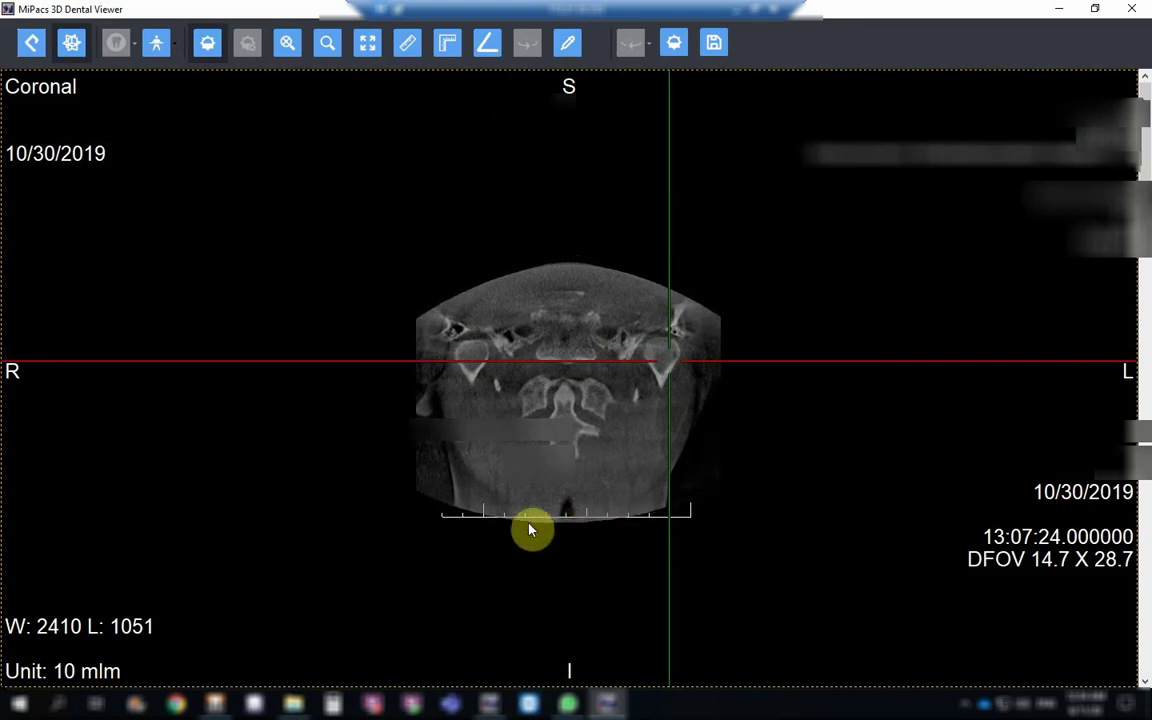
Step: Return to four views, then maximize the sagittal view and page through its slices
double_click(518, 494)
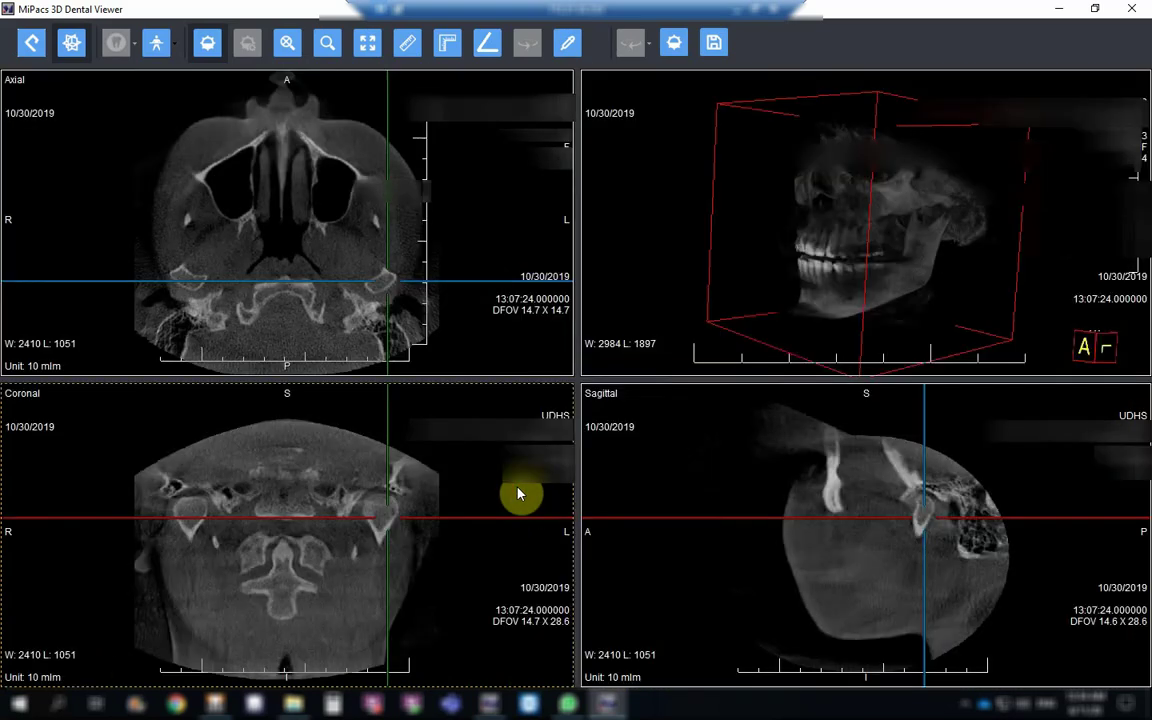
double_click(853, 572)
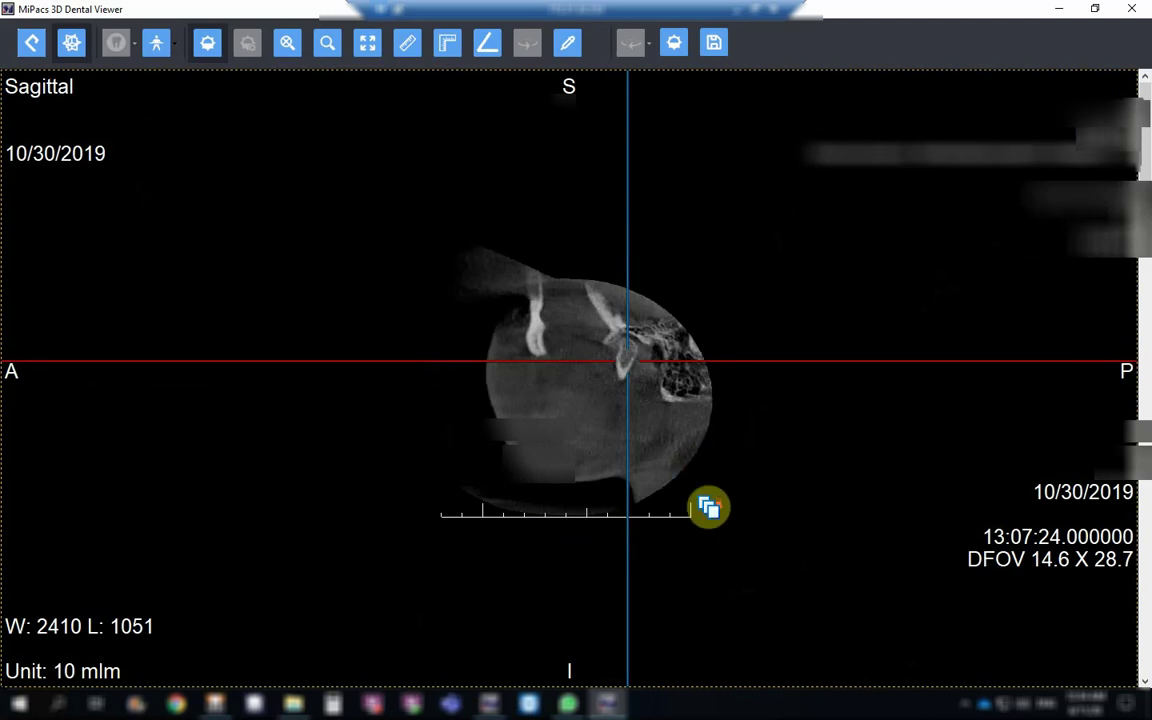
scroll(707, 506, down, 4)
scroll(709, 508, down, 5)
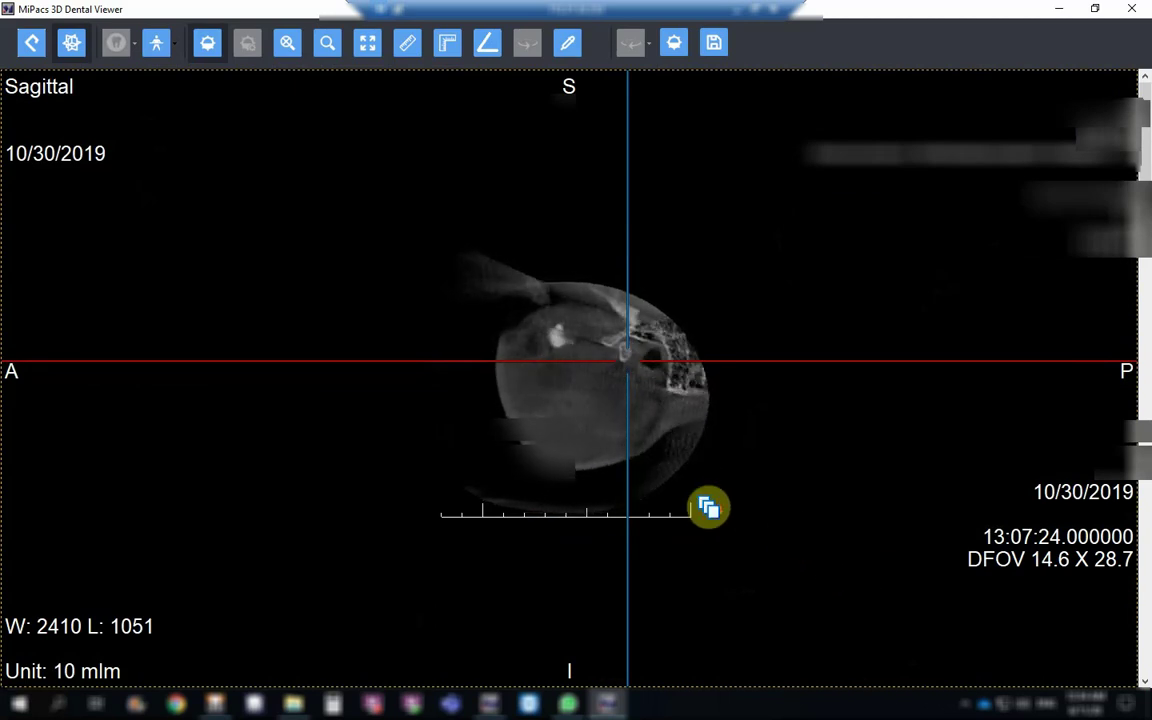
scroll(709, 508, down, 6)
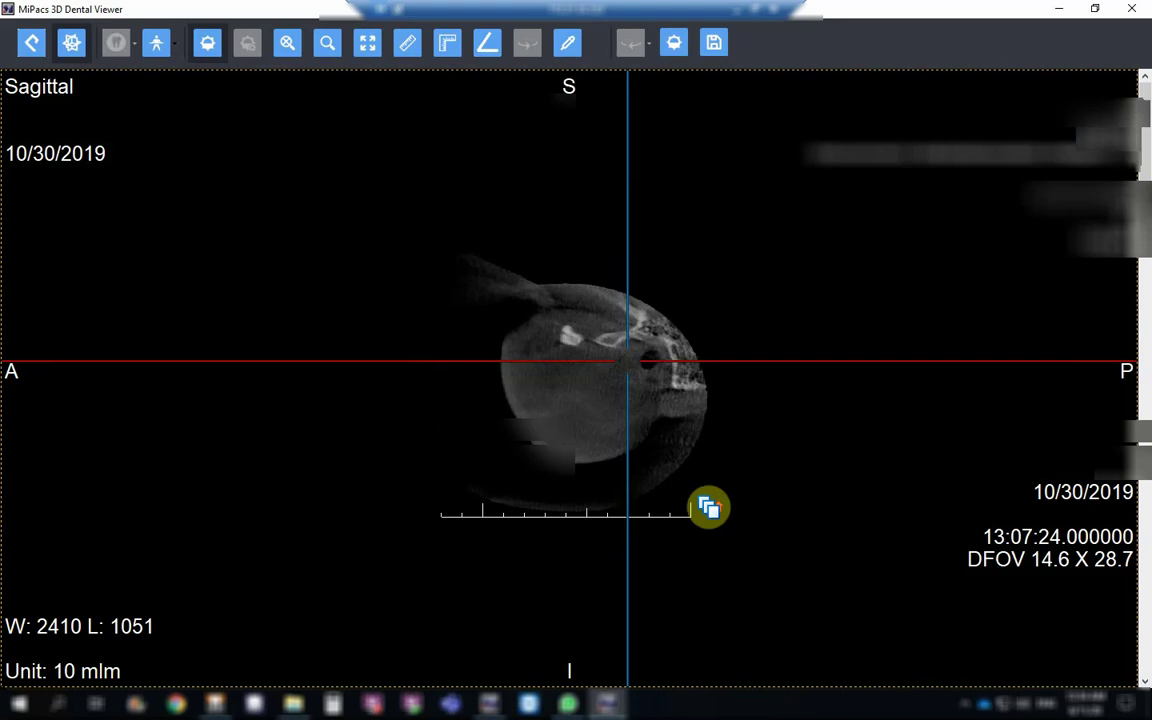
scroll(709, 508, down, 6)
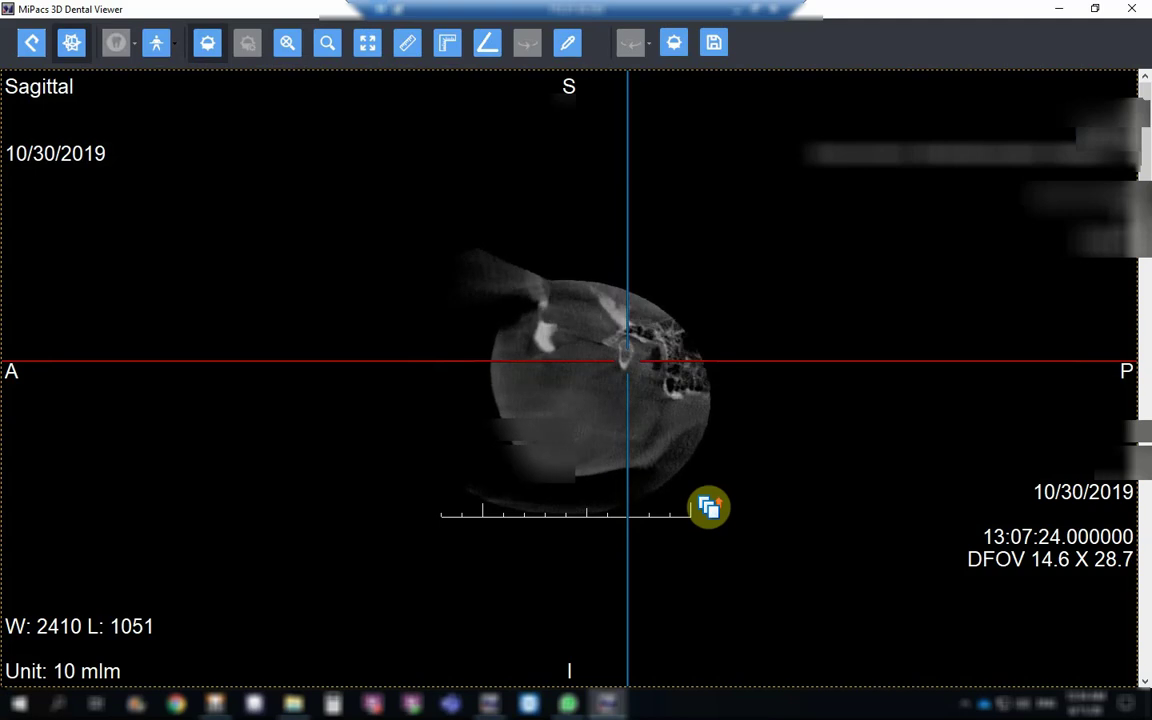
scroll(709, 508, down, 6)
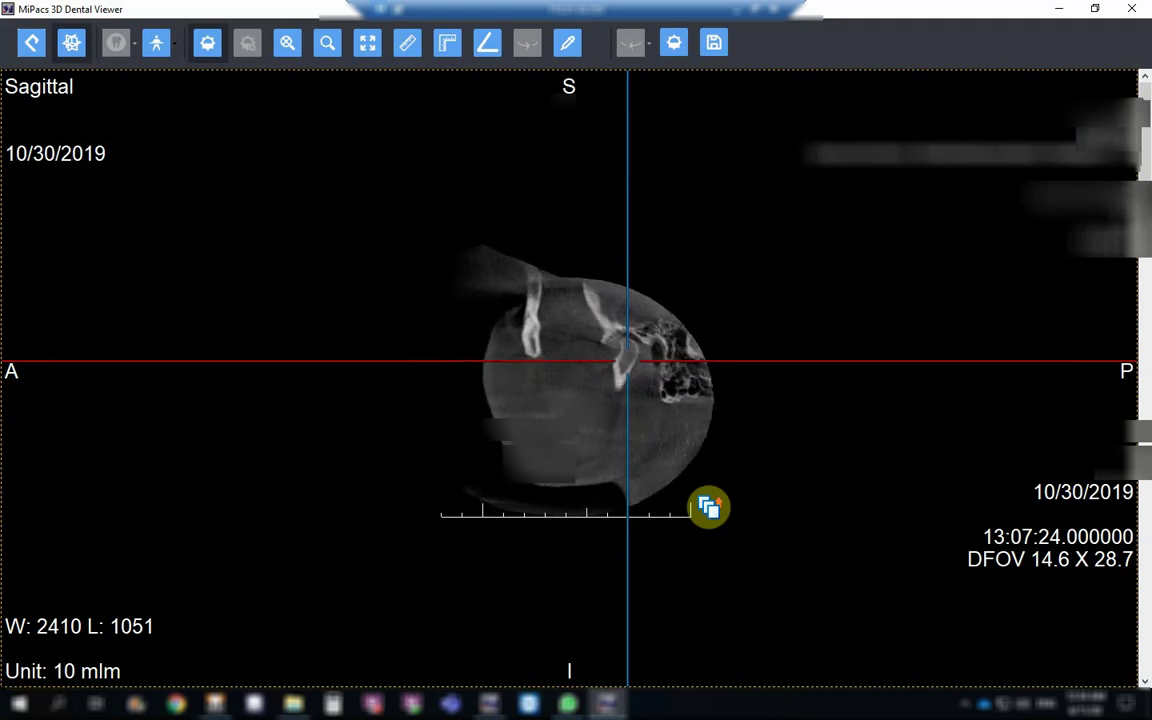
scroll(709, 508, down, 6)
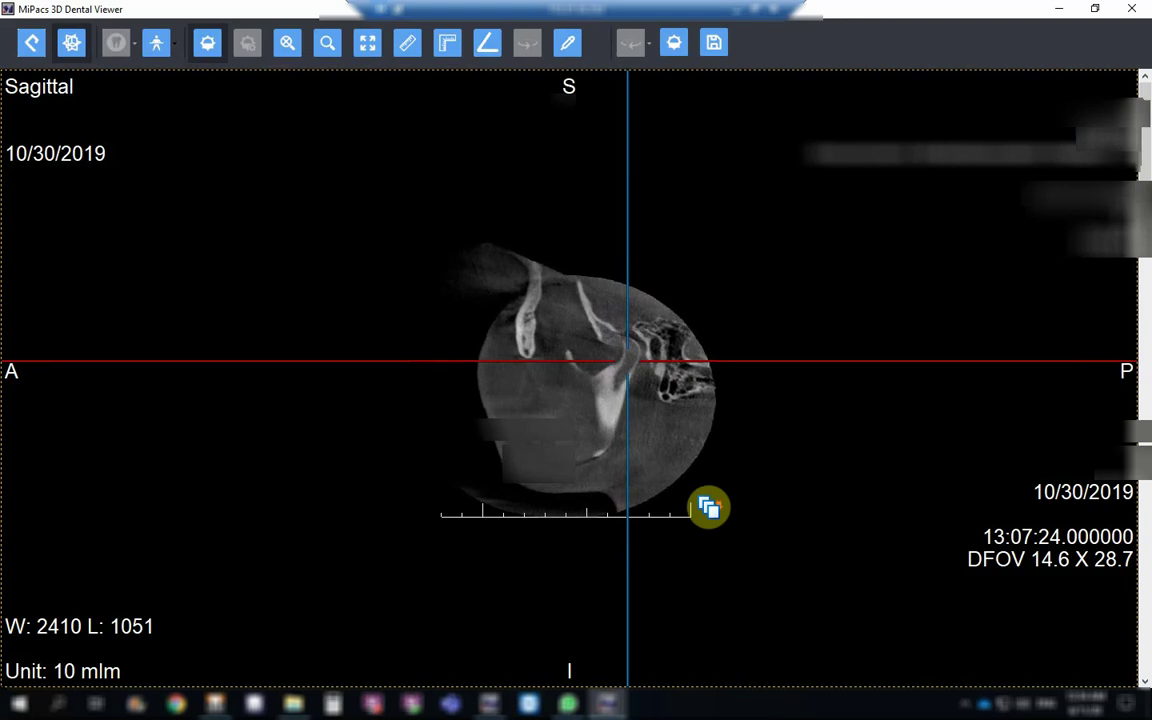
scroll(709, 508, down, 2)
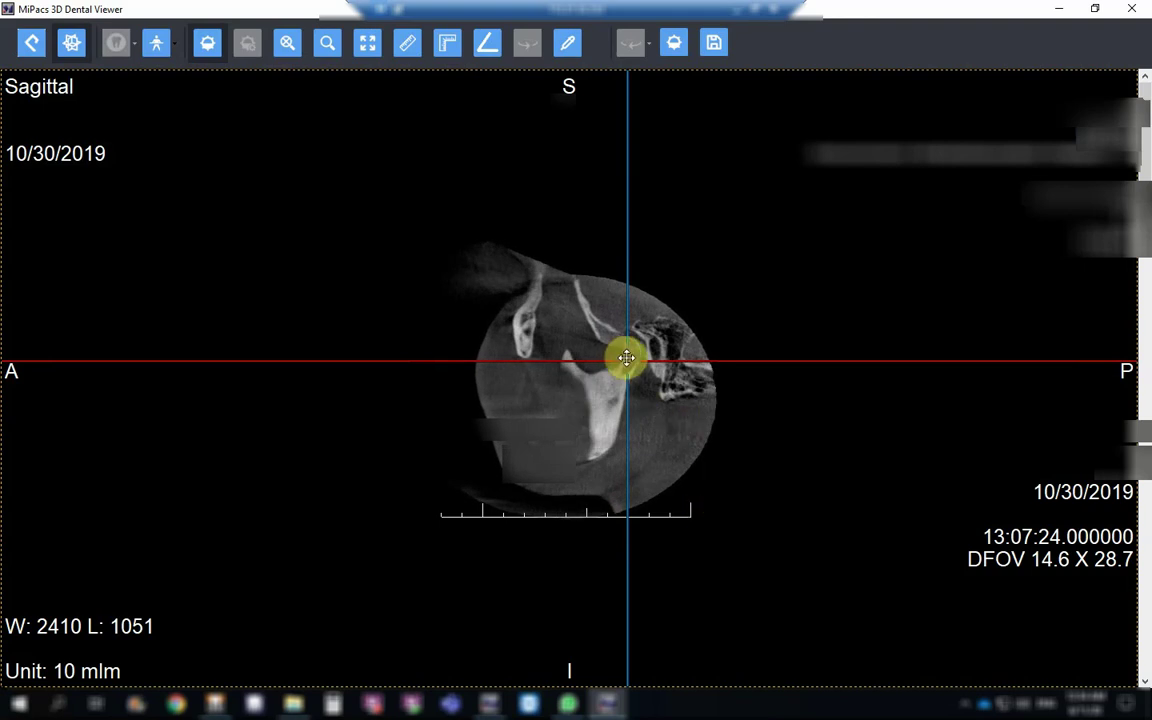
Step: Move the sagittal crosshair, restore four views, and raise the crosshair to maxillary sinus level
drag(626, 357, 692, 455)
double_click(831, 299)
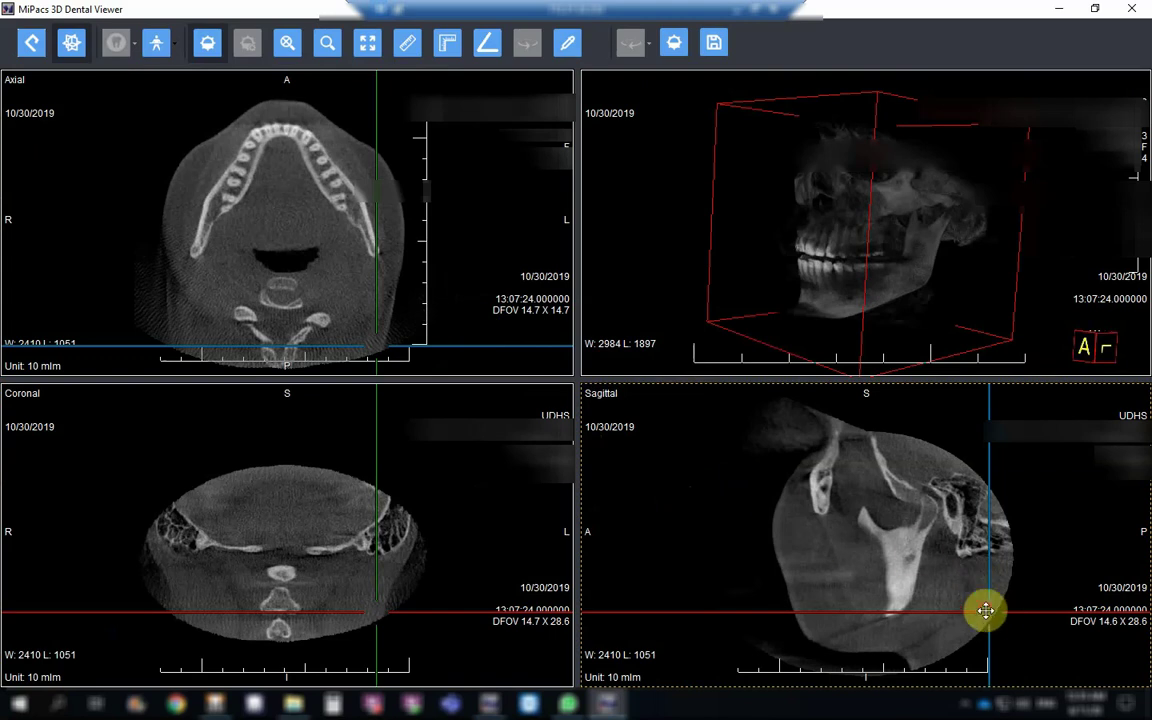
drag(986, 611, 929, 525)
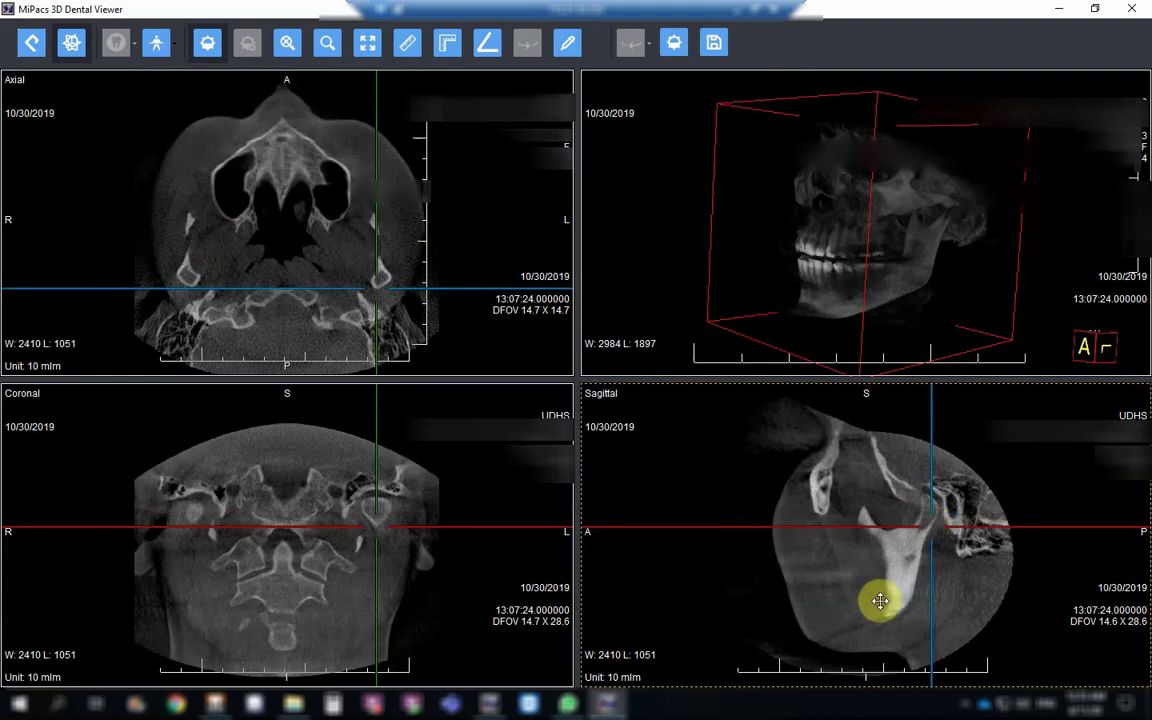
Step: Maximize the sagittal slice, lower its crosshair toward the jaw, and magnify the jaw region
double_click(850, 607)
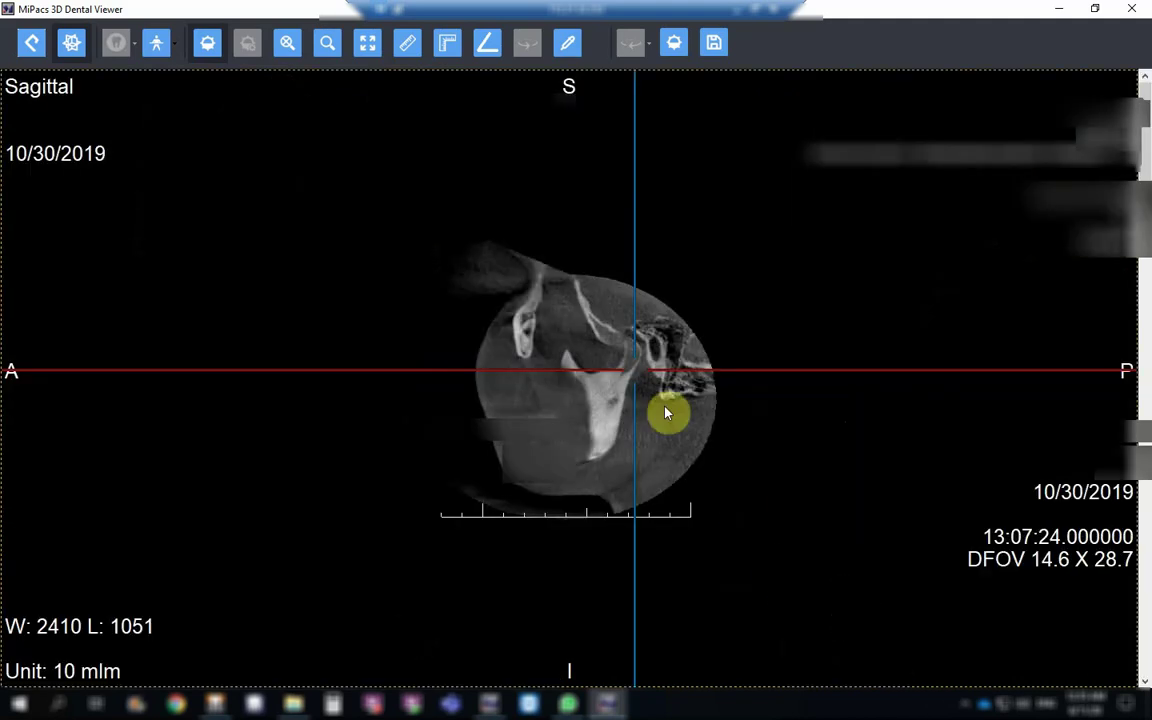
drag(644, 372, 703, 464)
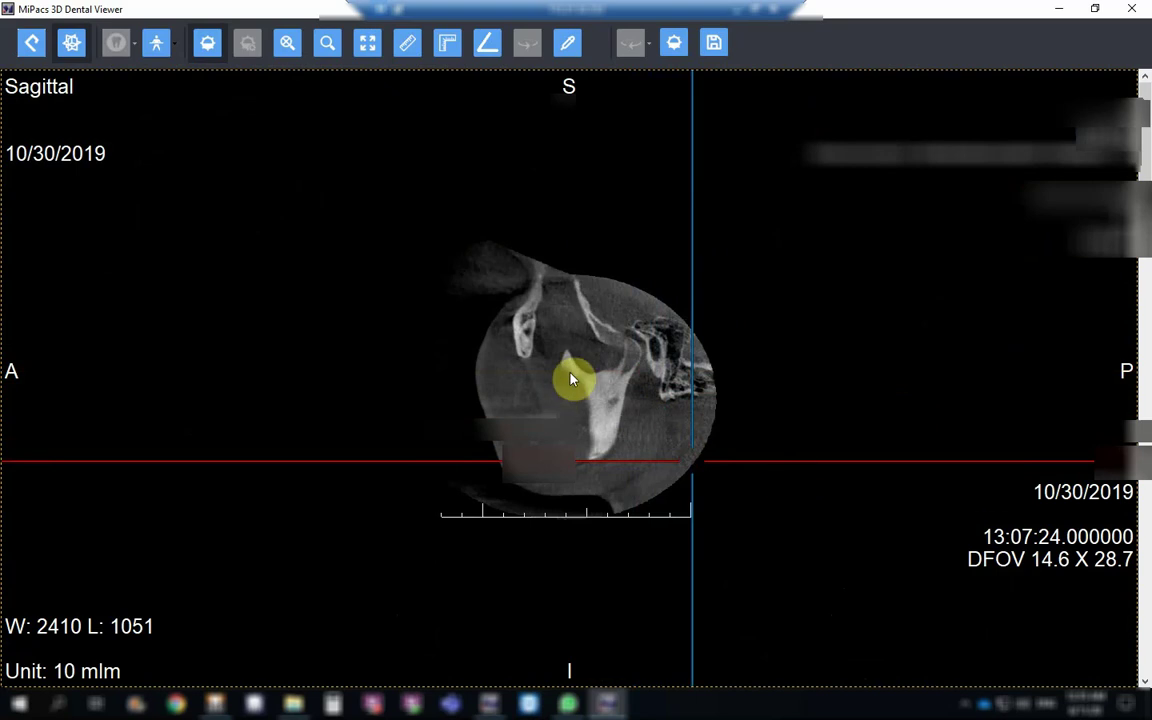
click(330, 47)
drag(652, 399, 630, 376)
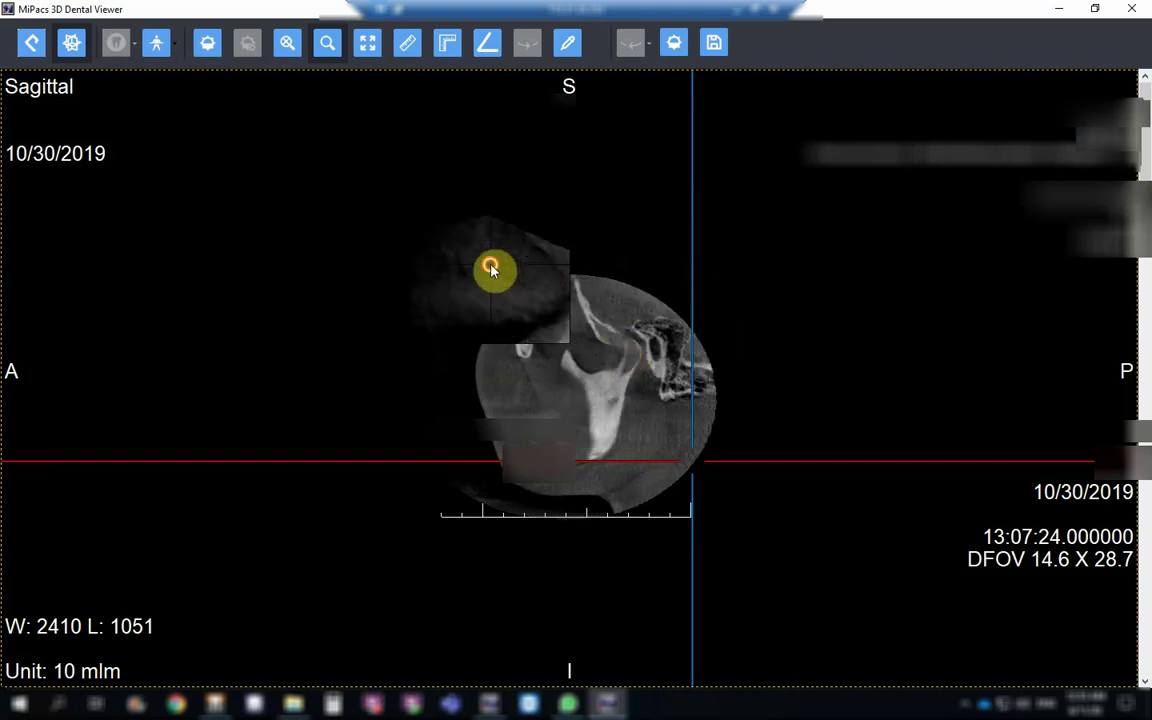
Step: Restore four views, rotate the 3D skull toward profile, and recentre crosshairs through the upper molars
double_click(489, 265)
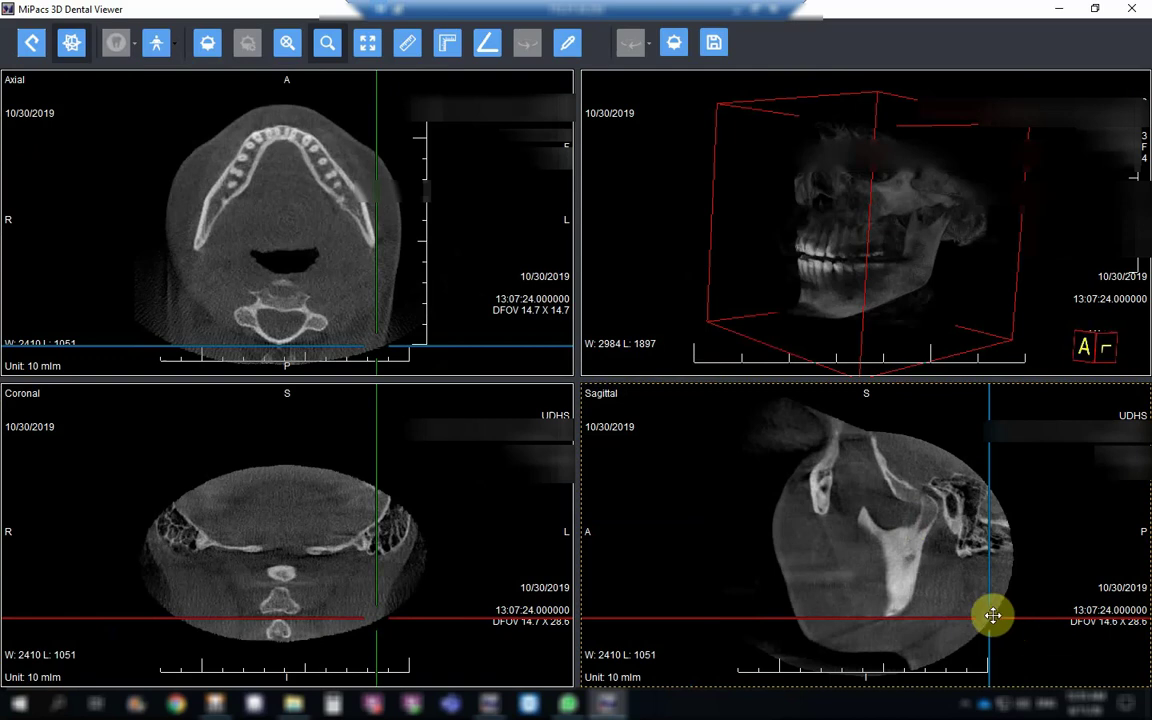
drag(992, 615, 926, 520)
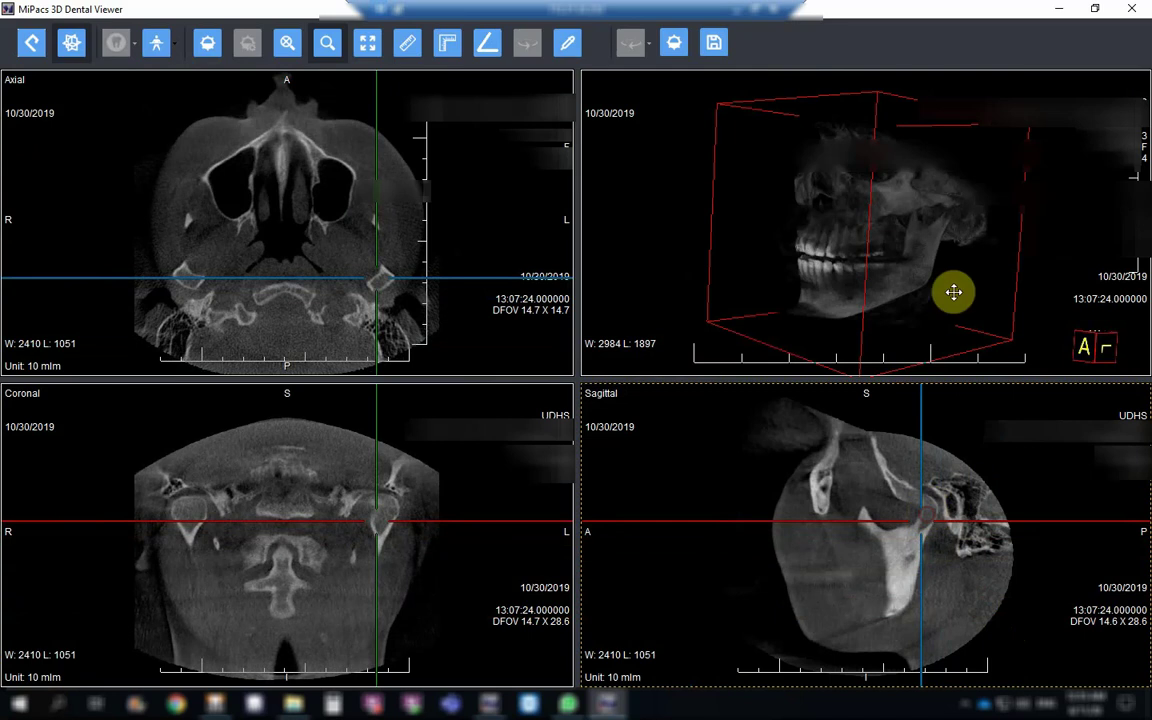
click(830, 280)
drag(830, 280, 890, 263)
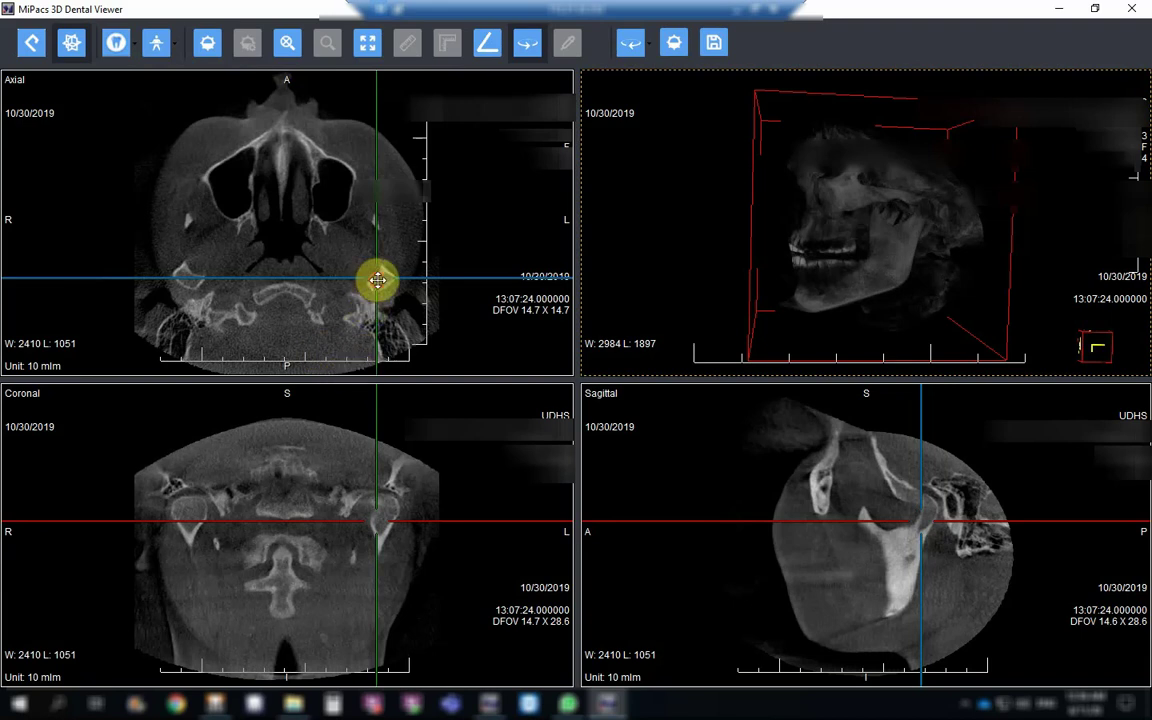
drag(377, 280, 335, 186)
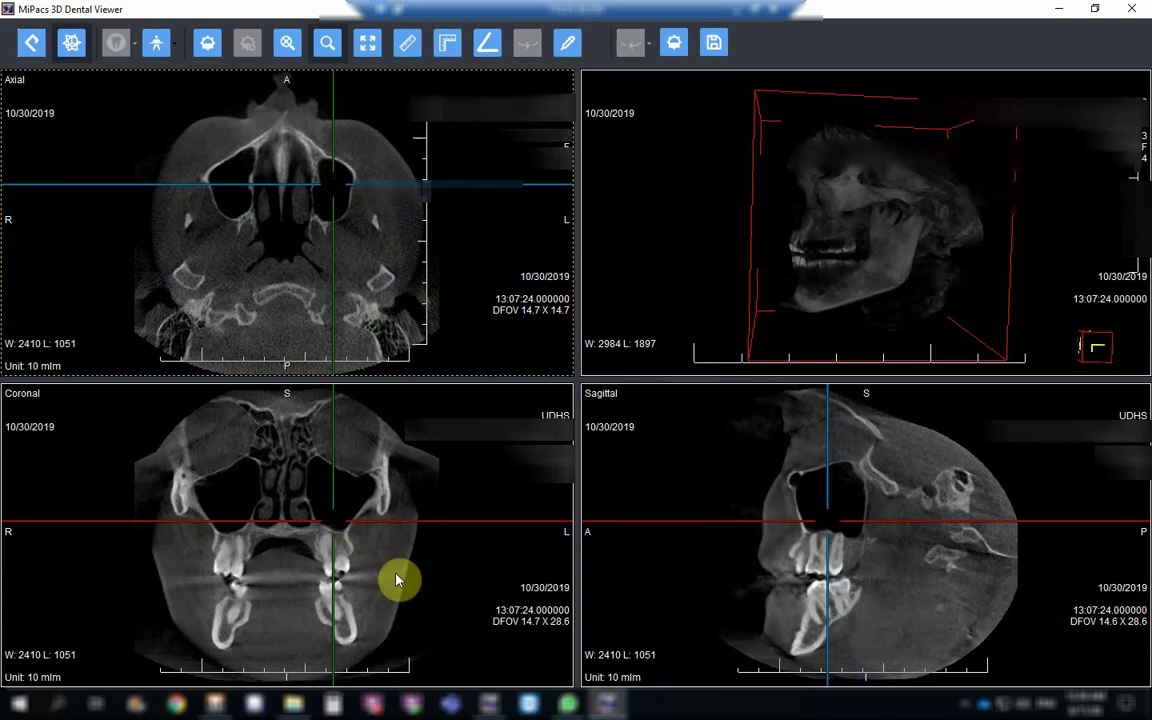
Step: Page the coronal slice forward until it cuts the nasal cavity, front sinuses and premolars
scroll(405, 600, down, 5)
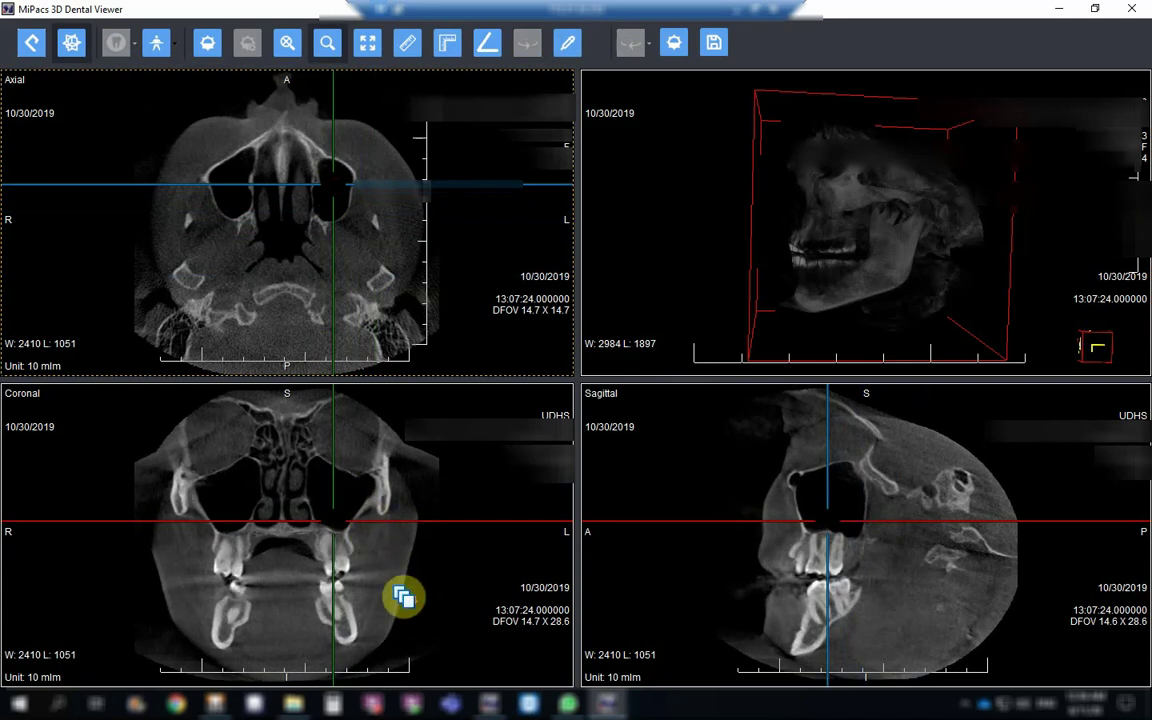
scroll(403, 597, down, 1)
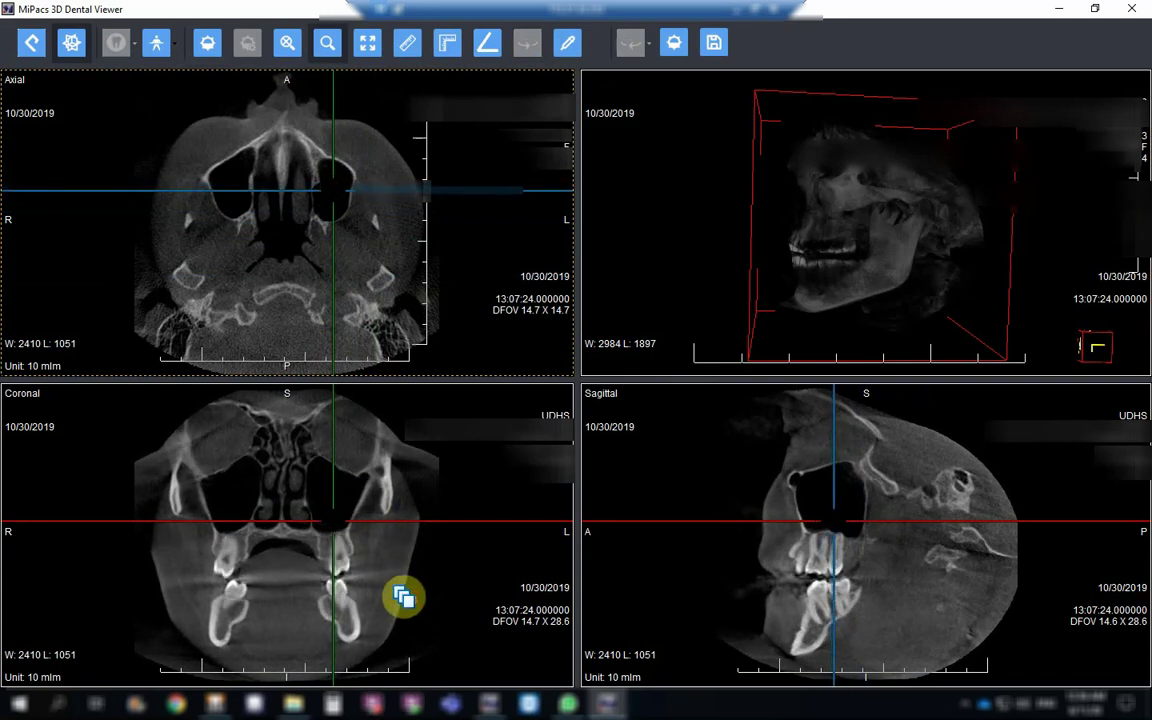
scroll(403, 597, down, 1)
scroll(403, 597, down, 2)
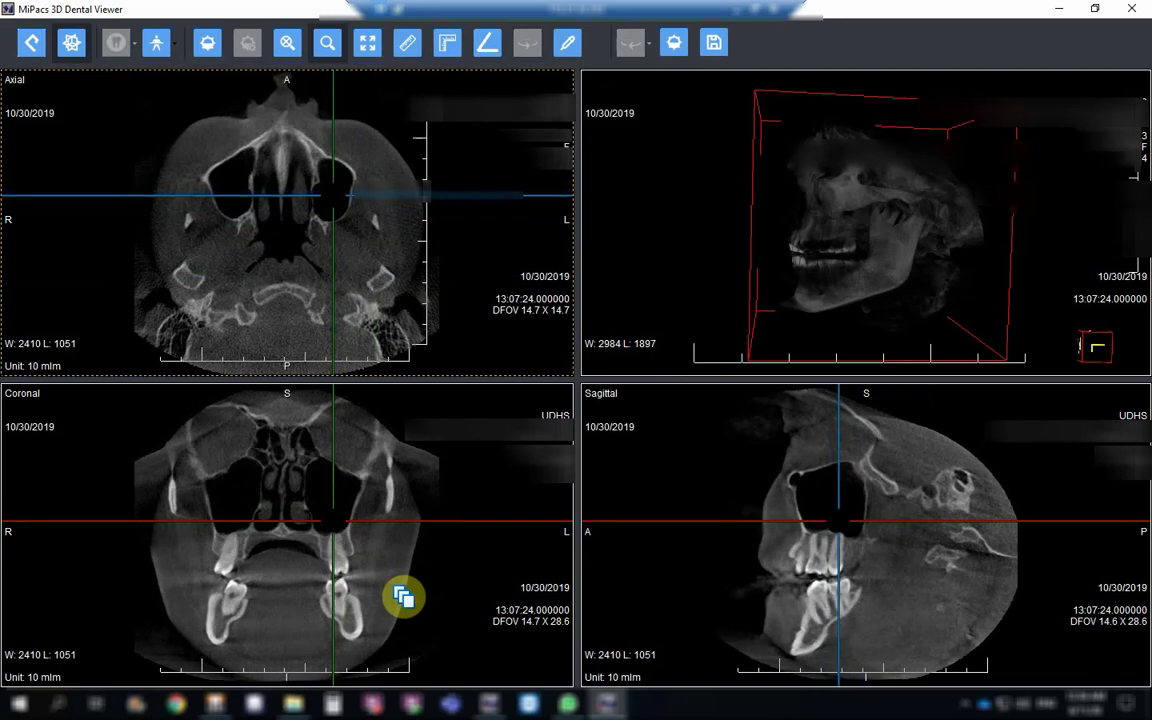
scroll(403, 597, down, 4)
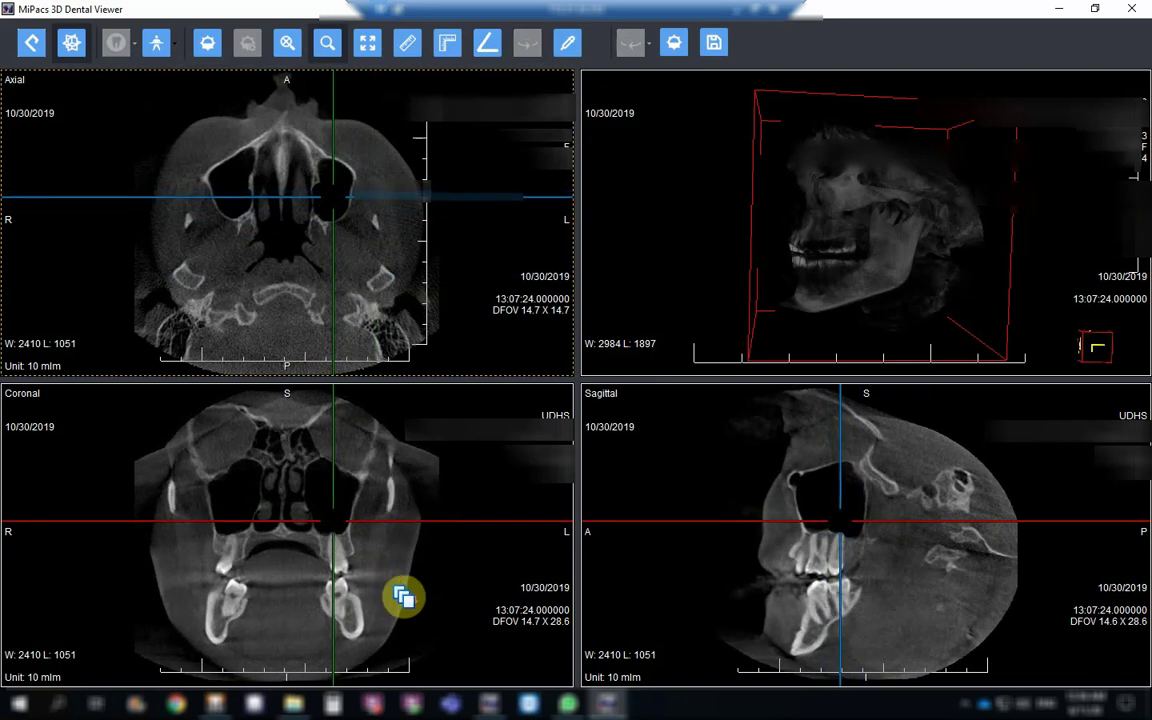
scroll(403, 597, down, 3)
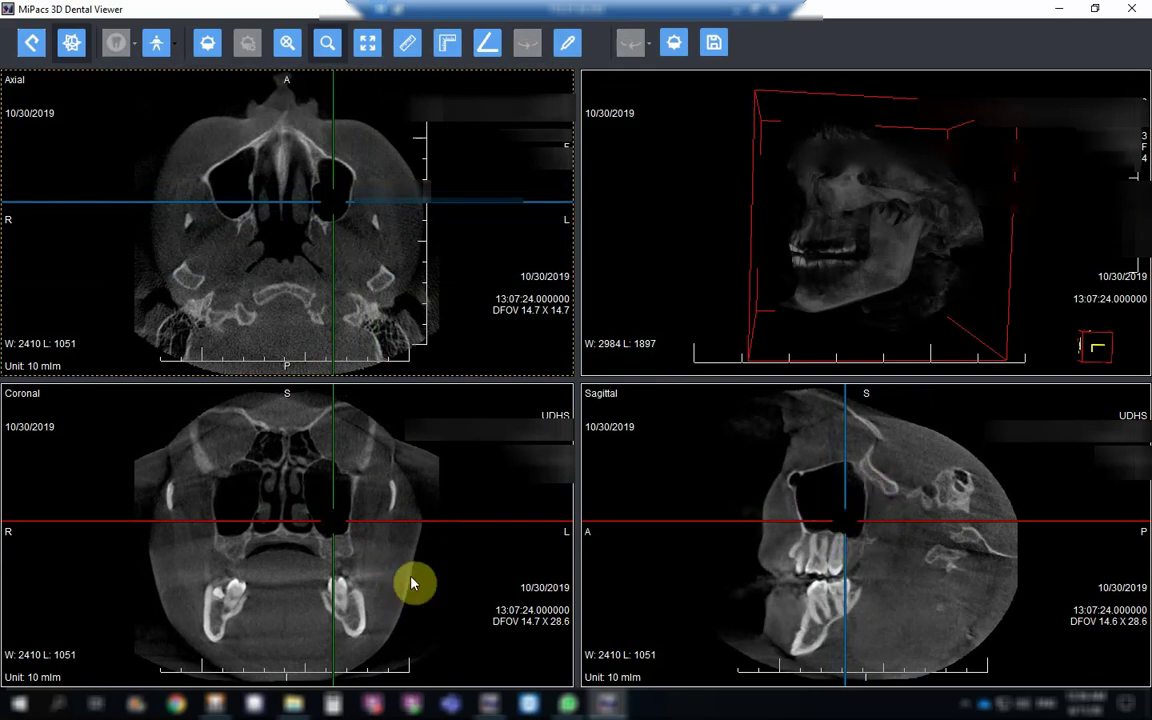
scroll(358, 568, down, 2)
scroll(358, 568, down, 3)
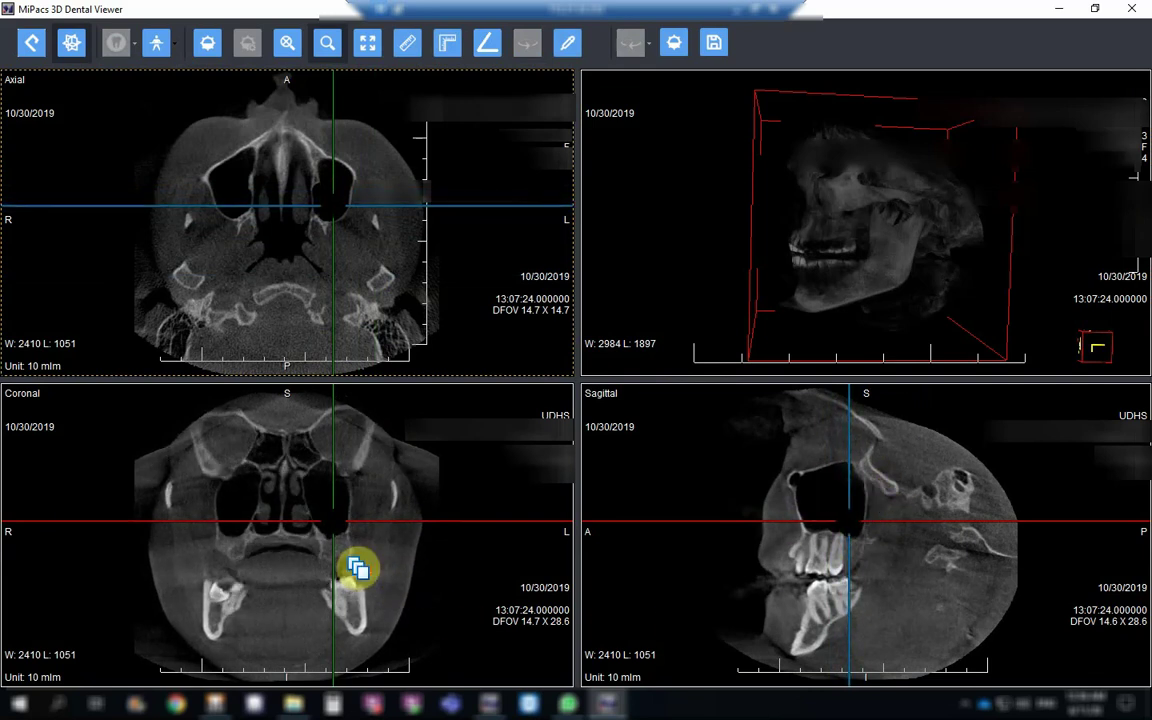
scroll(358, 568, down, 3)
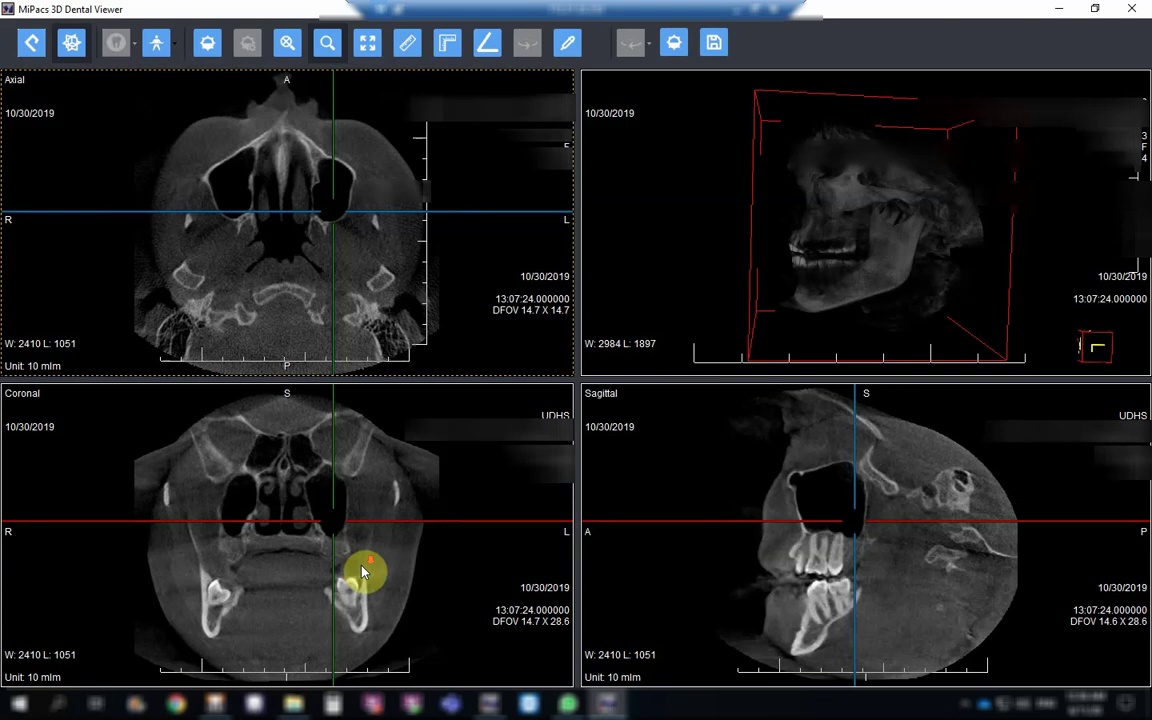
scroll(360, 566, down, 4)
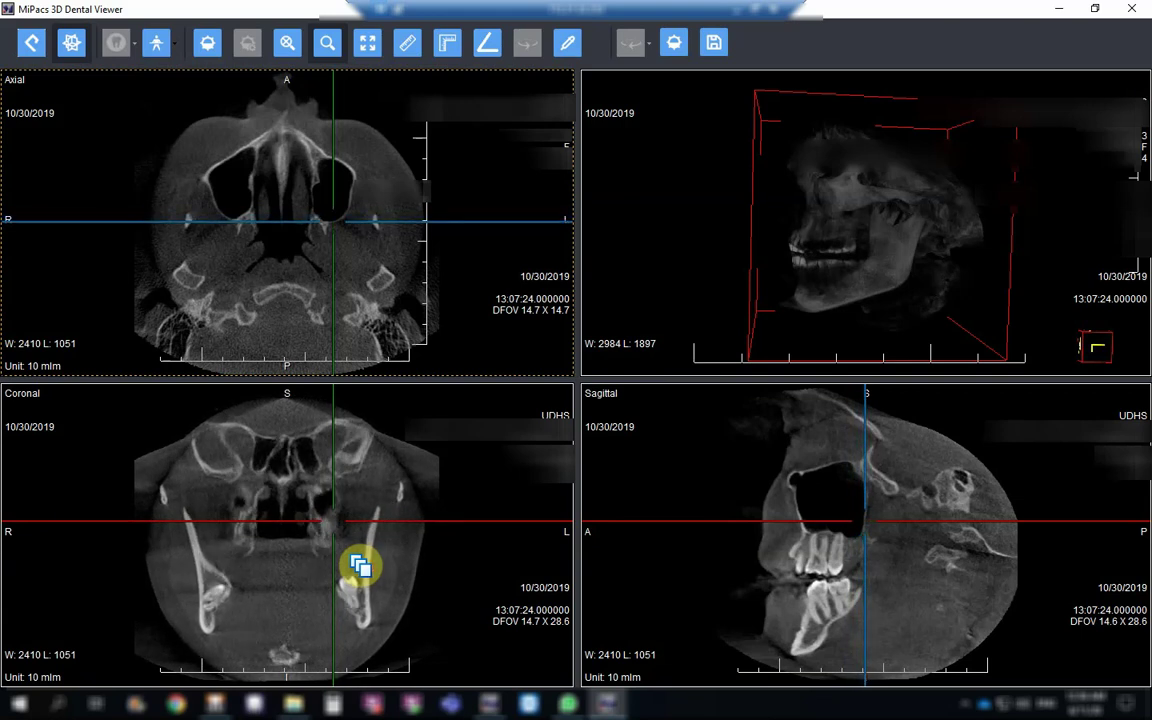
scroll(363, 568, down, 2)
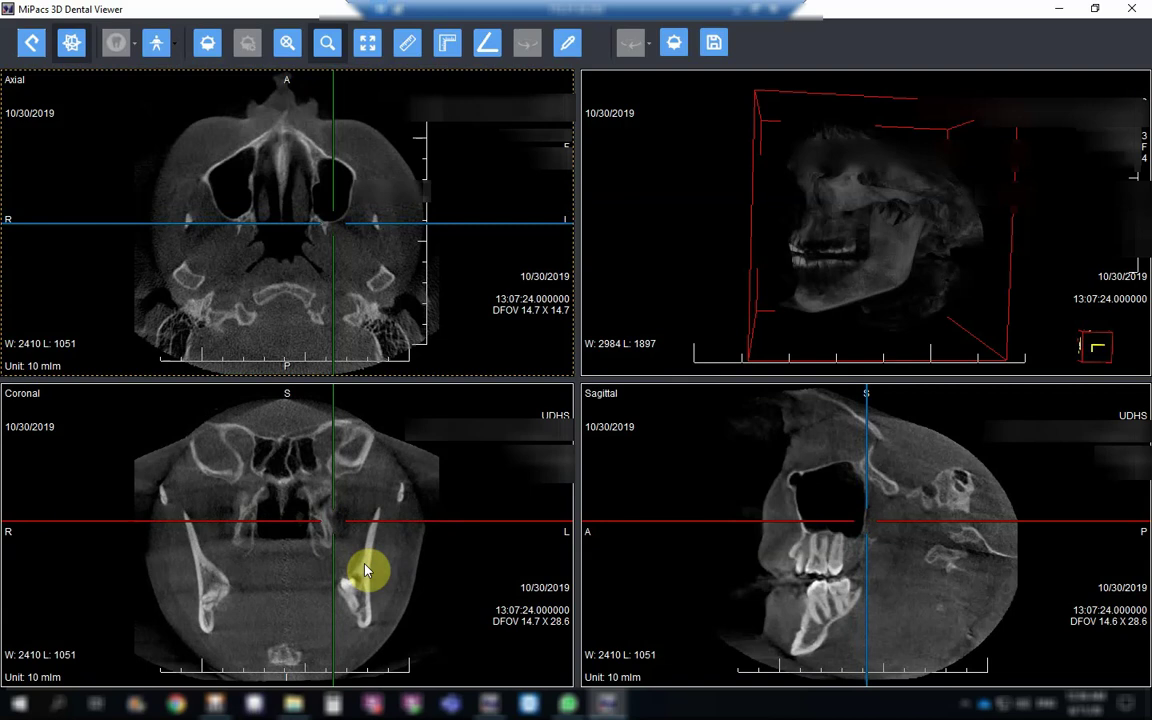
scroll(364, 568, down, 3)
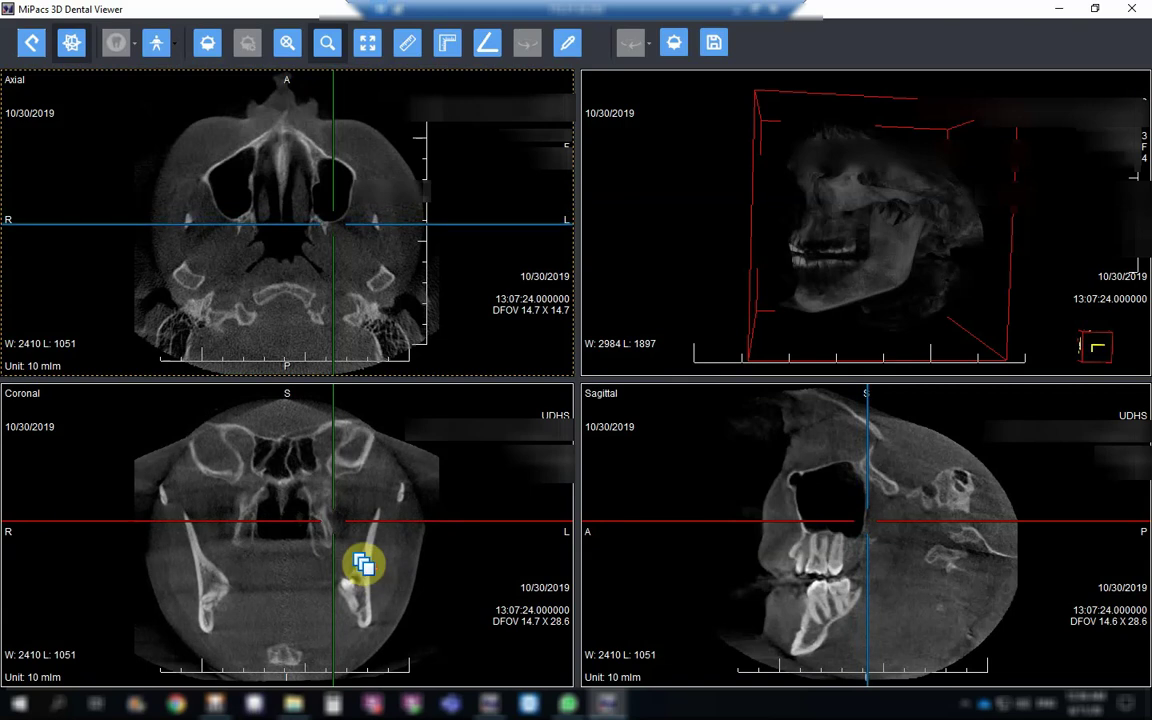
scroll(373, 522, down, 4)
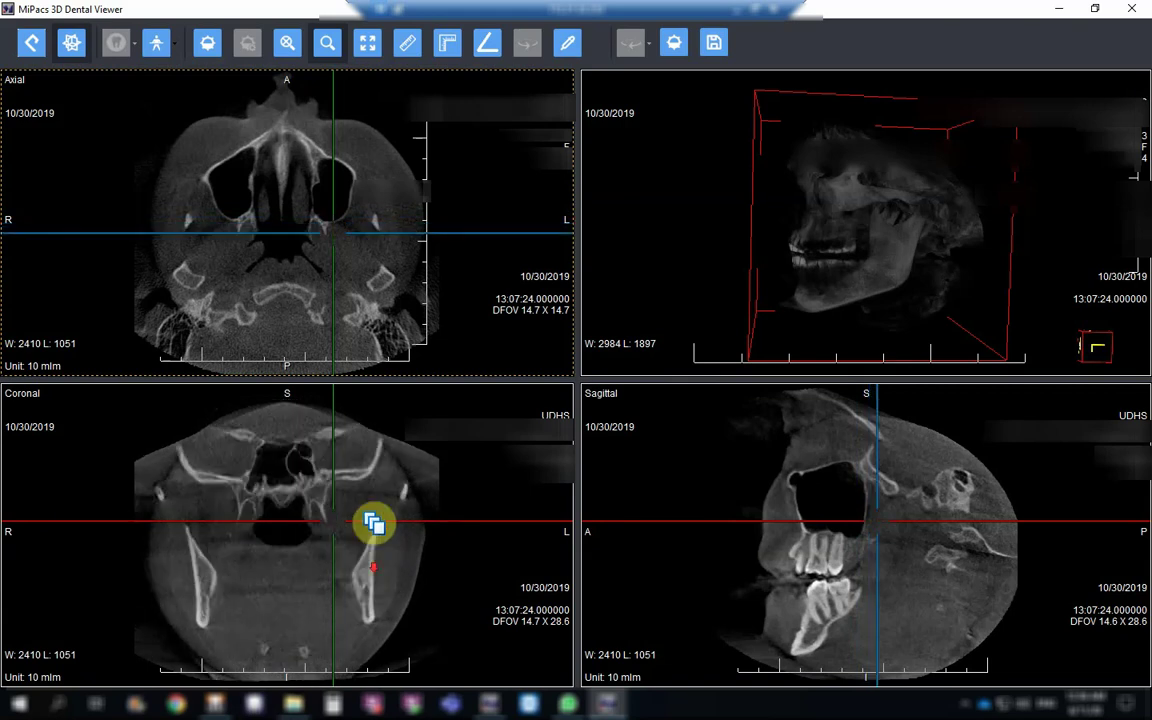
scroll(373, 522, up, 1)
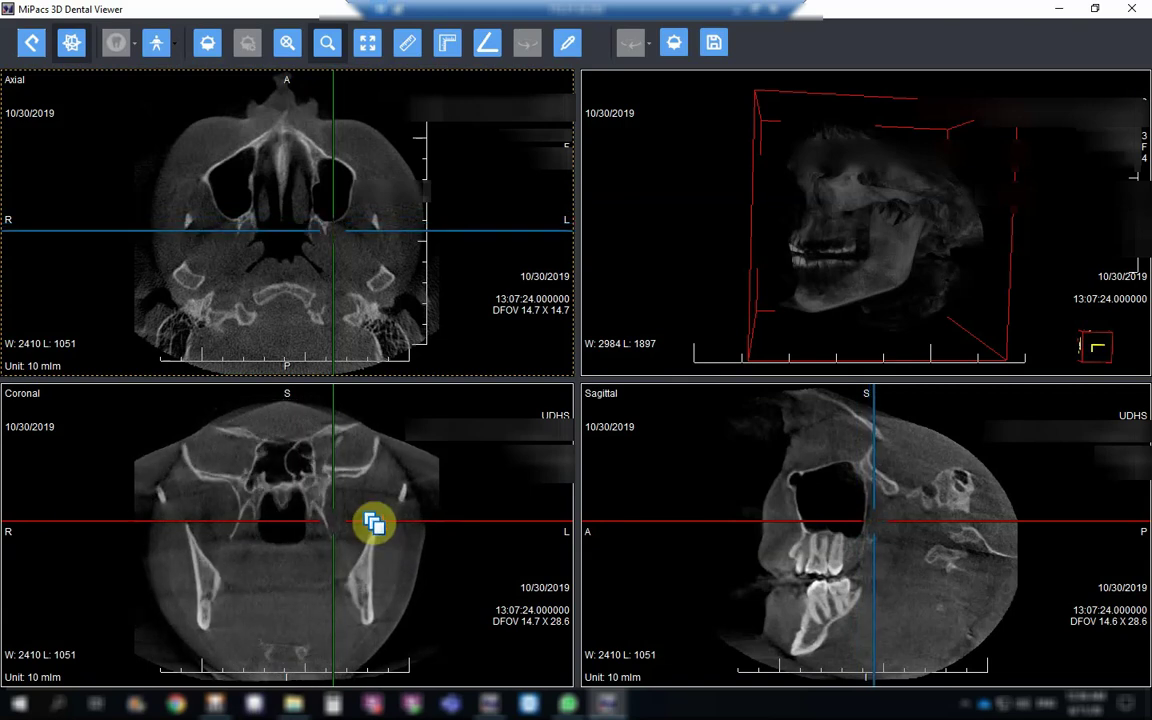
scroll(373, 522, up, 6)
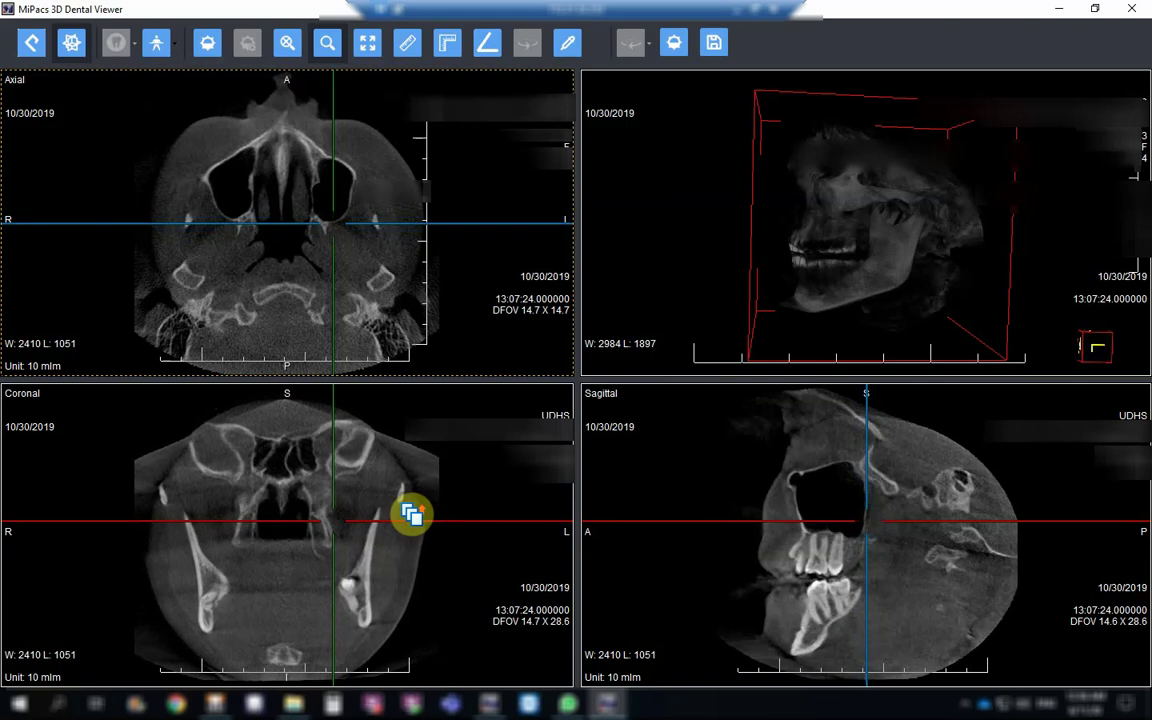
scroll(411, 514, up, 4)
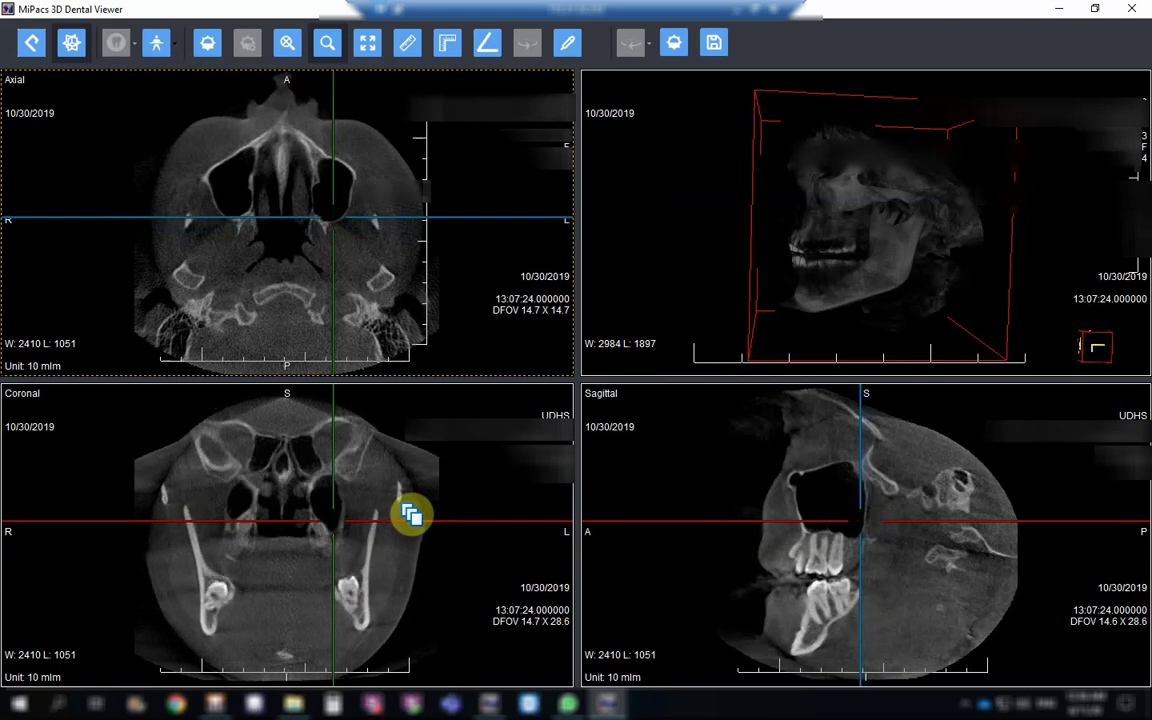
scroll(411, 514, up, 4)
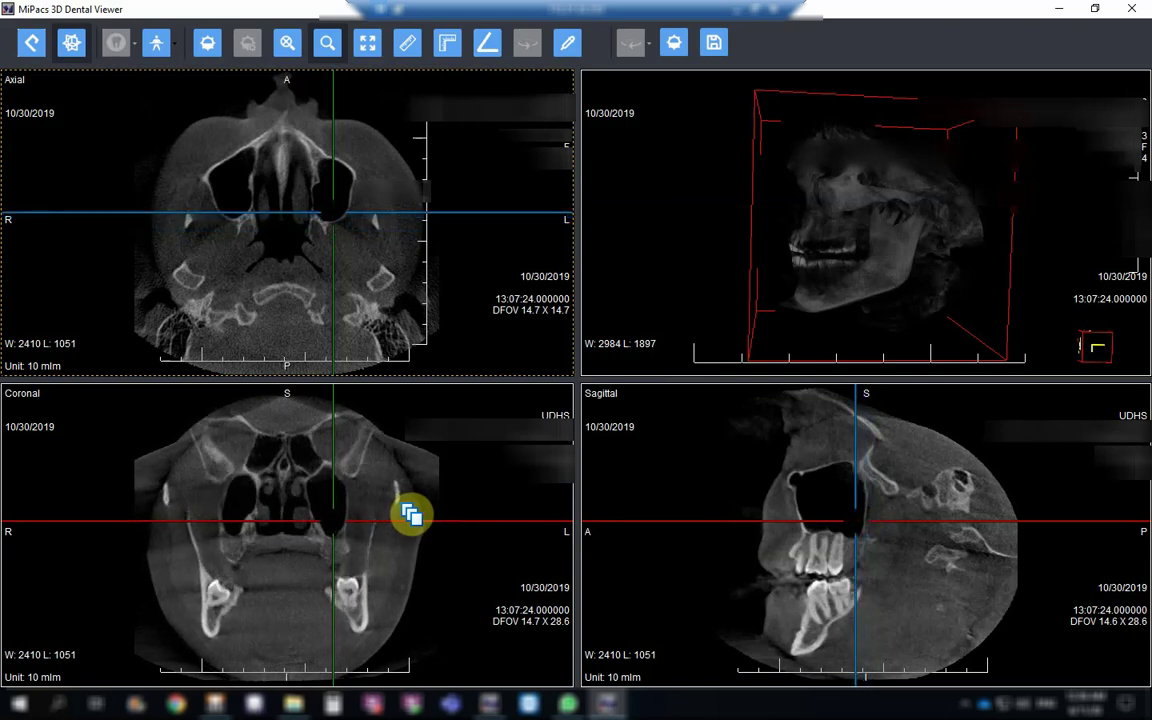
scroll(411, 514, up, 2)
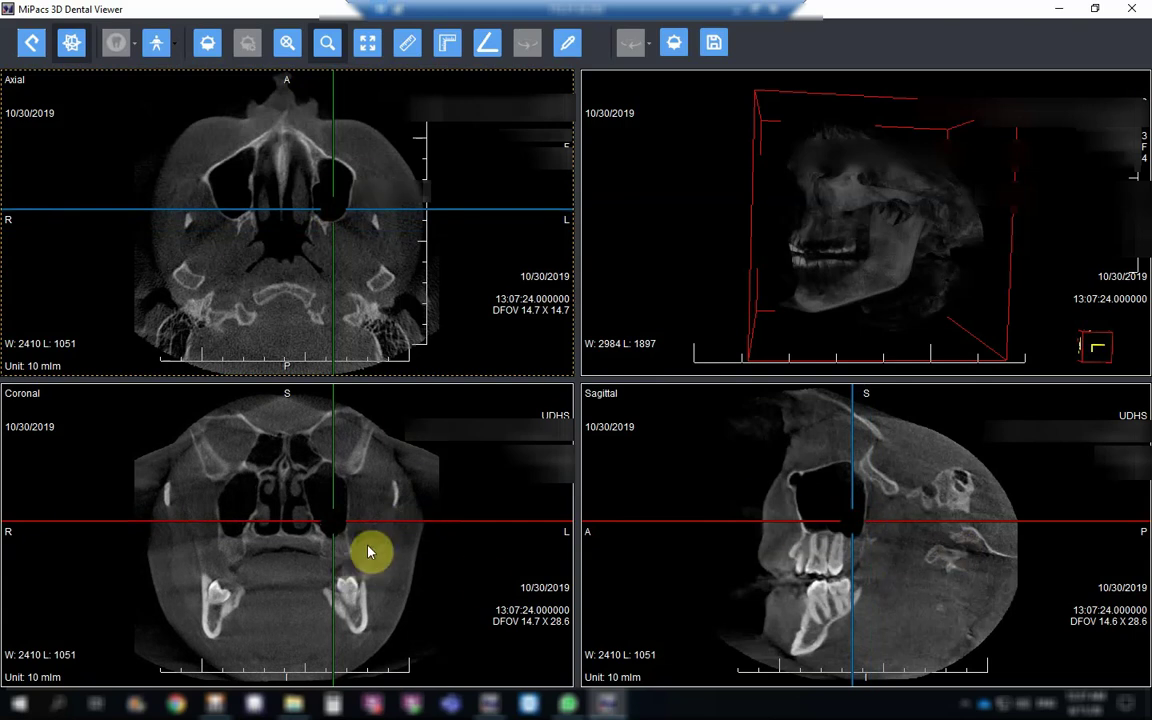
scroll(368, 550, up, 3)
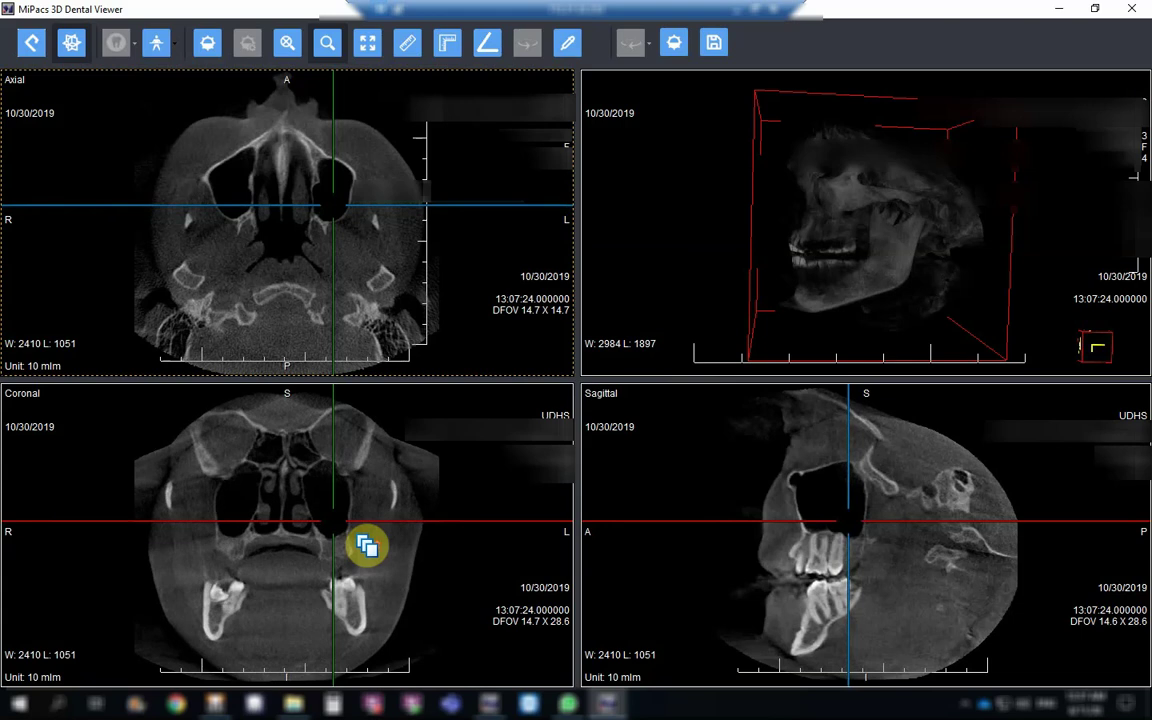
scroll(368, 546, up, 4)
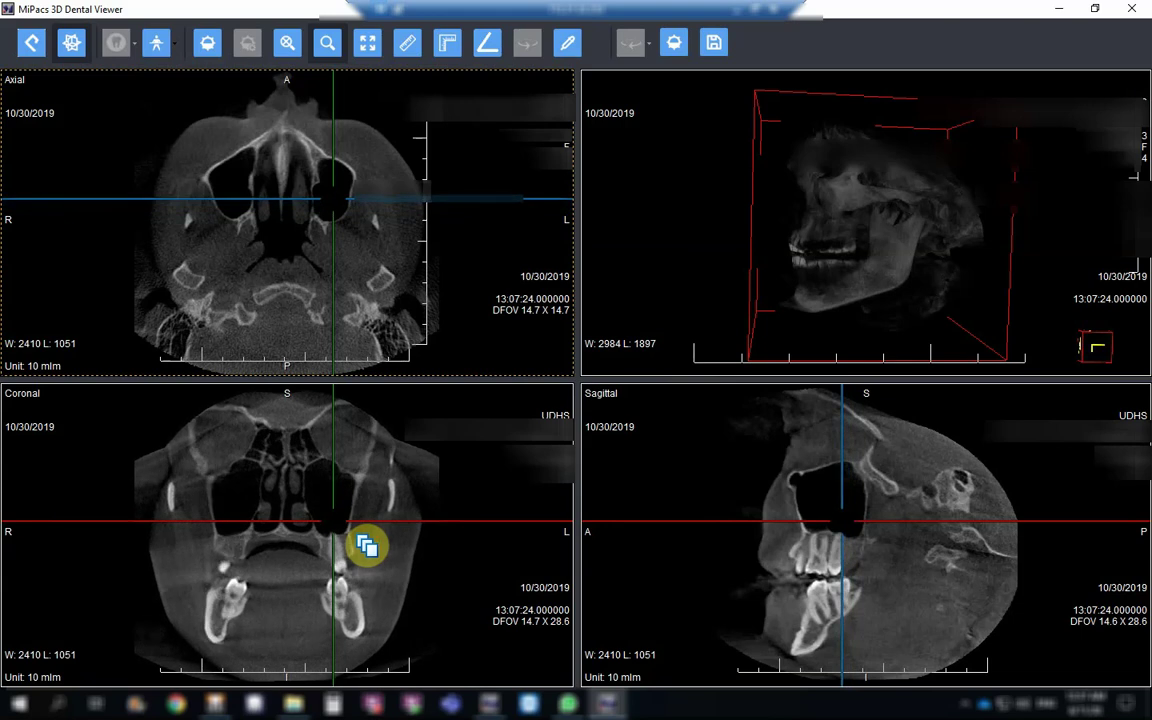
scroll(368, 546, up, 3)
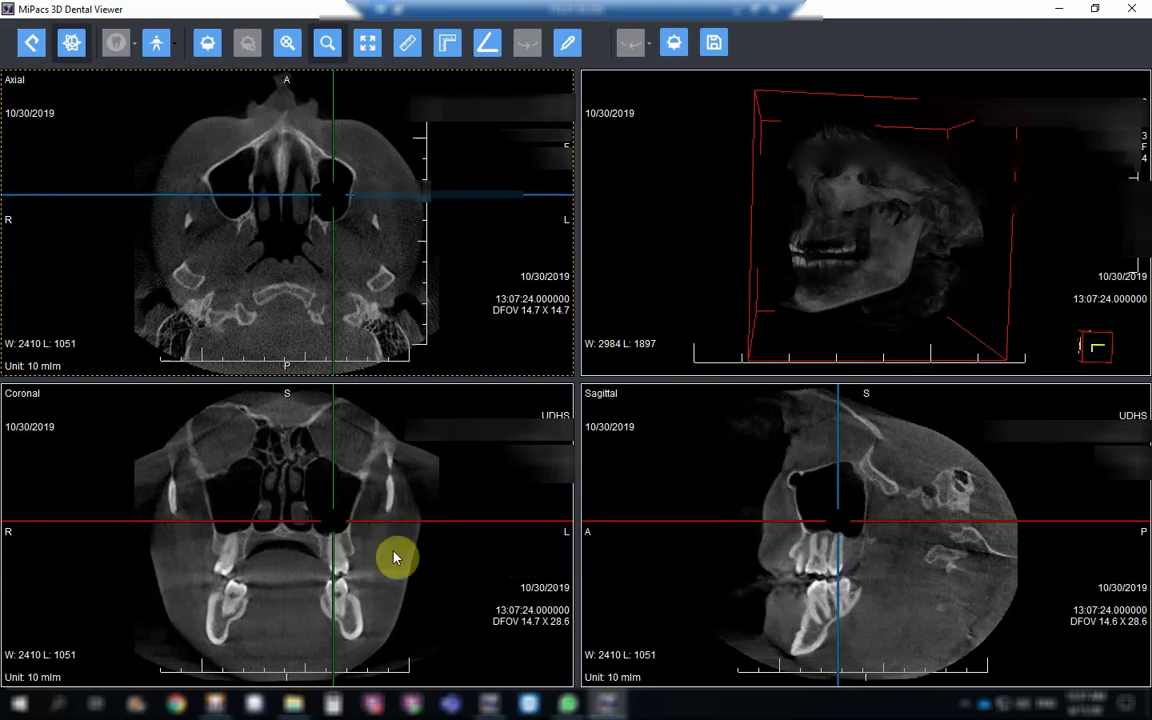
scroll(374, 545, up, 4)
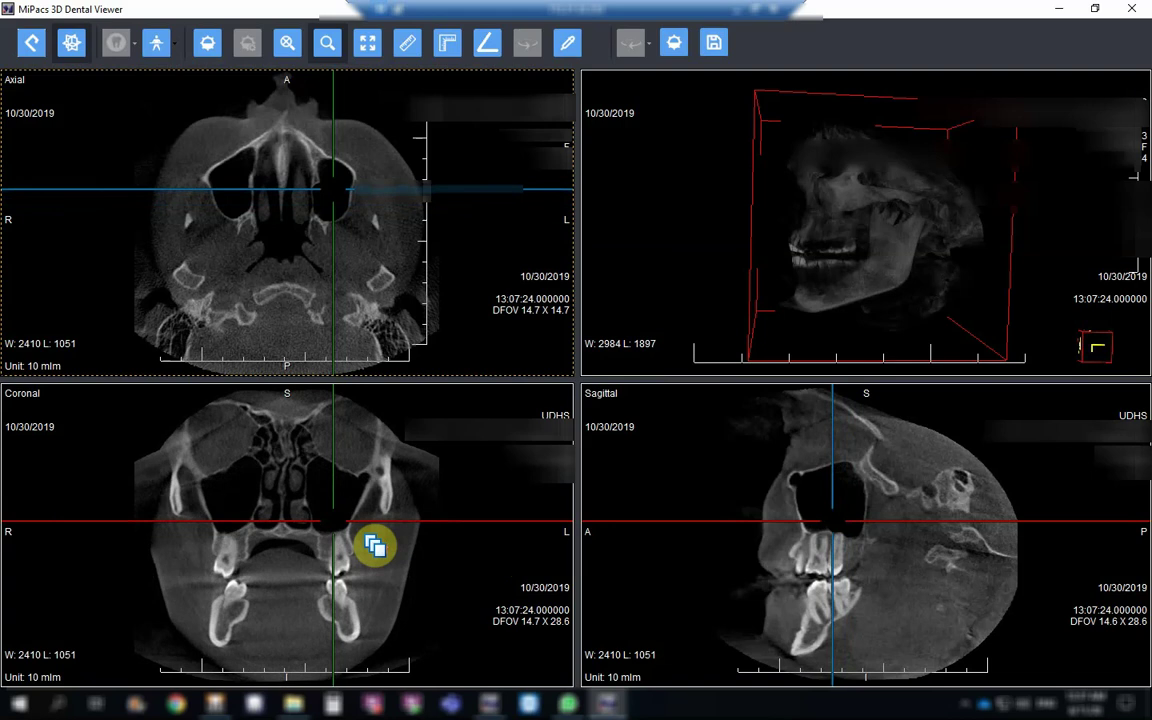
scroll(374, 545, up, 4)
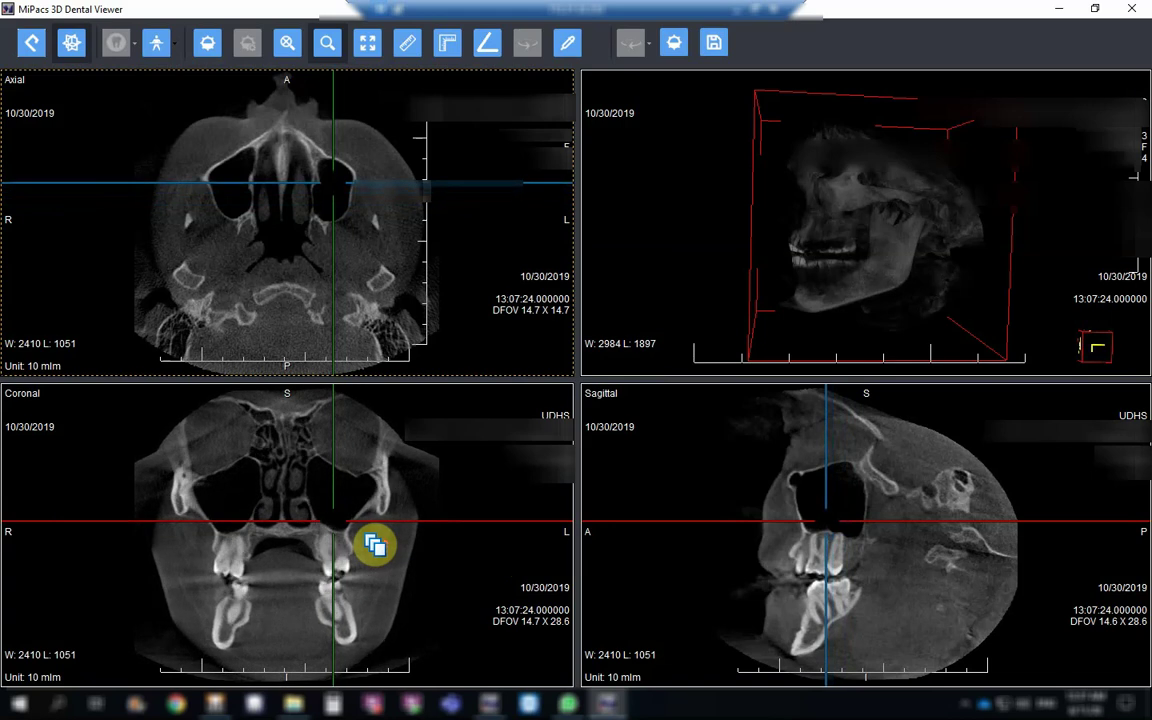
scroll(374, 545, up, 4)
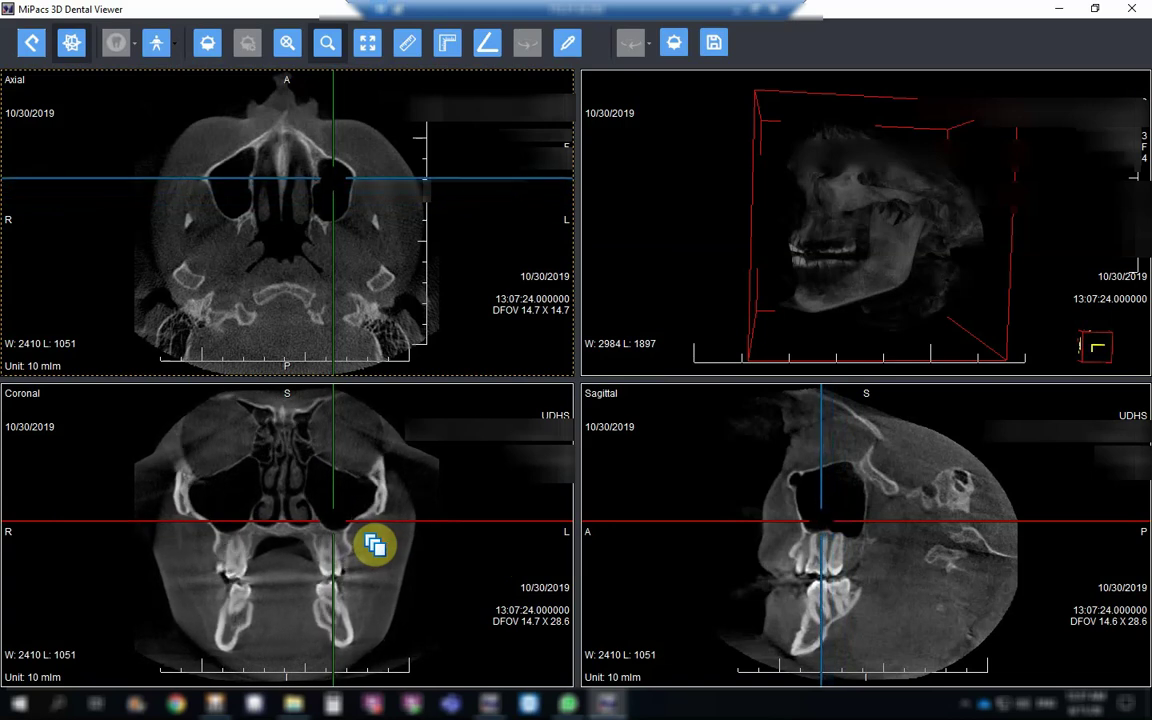
scroll(374, 545, up, 4)
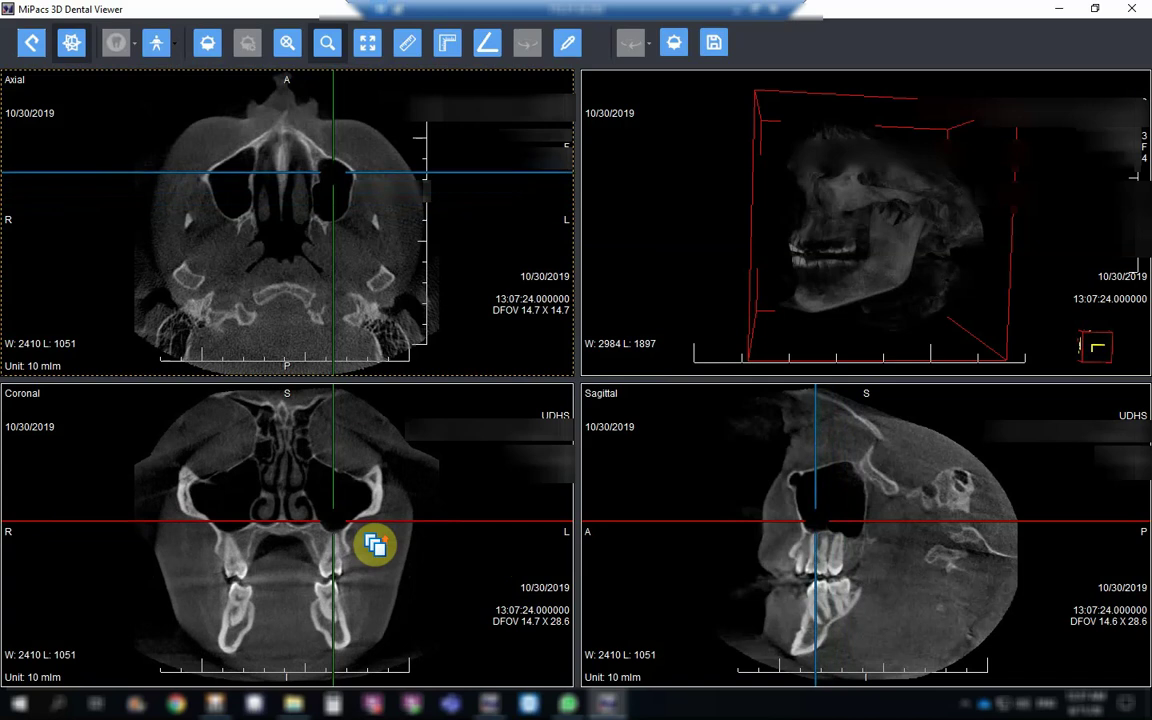
scroll(374, 545, up, 2)
scroll(436, 603, up, 5)
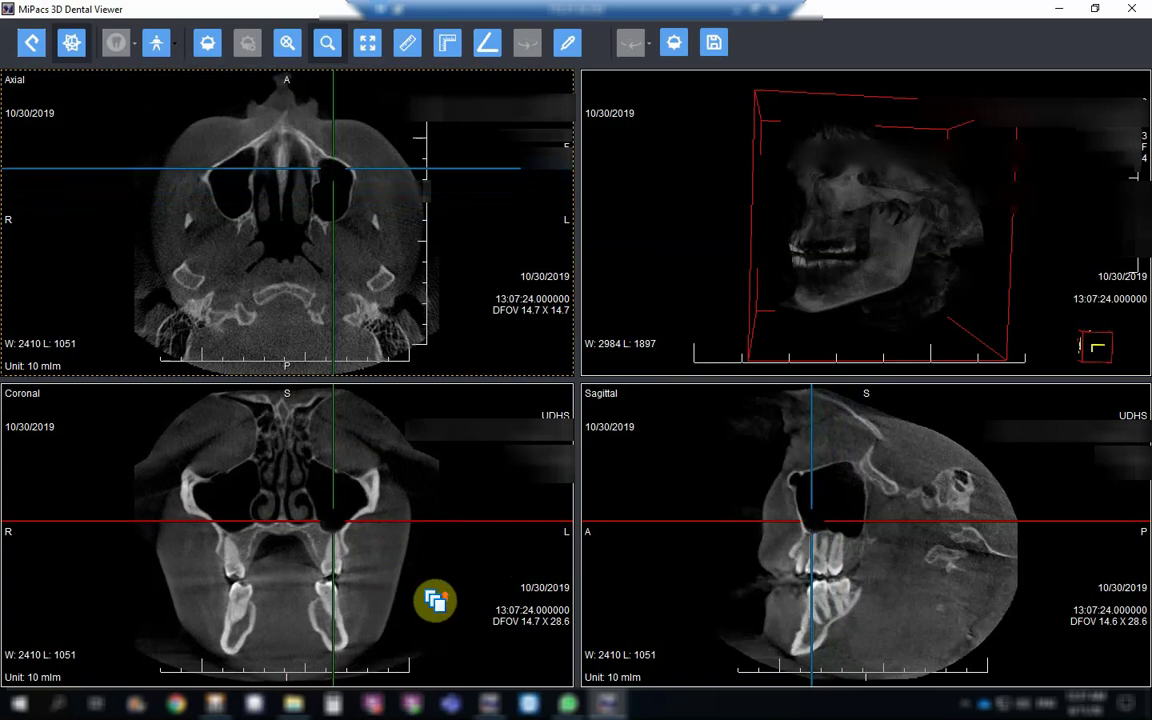
scroll(432, 596, up, 5)
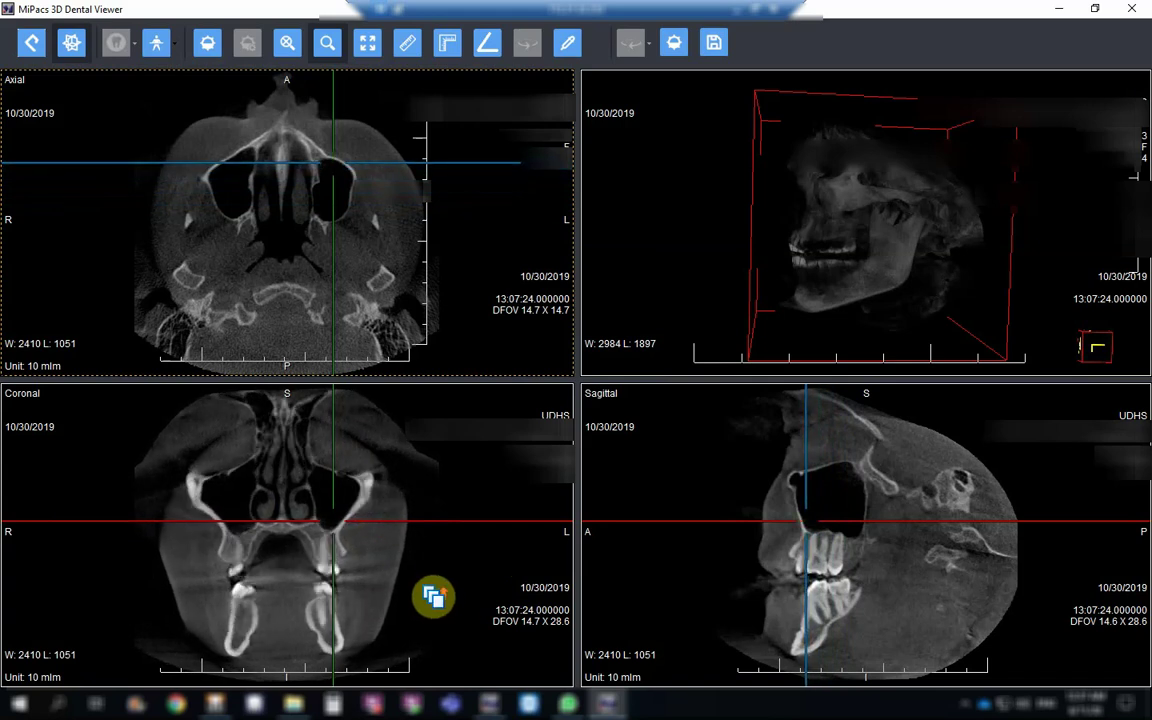
scroll(426, 589, up, 5)
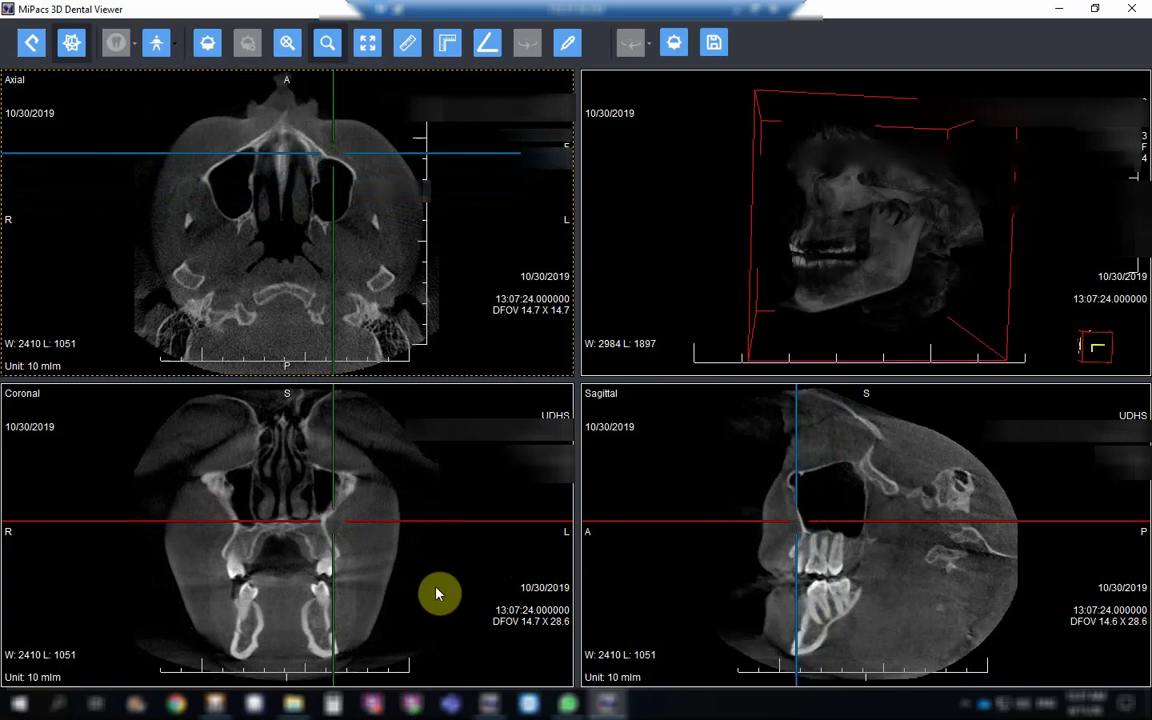
Step: In the Sagittal view, shift the slice crossing point up and toward the back
click(860, 570)
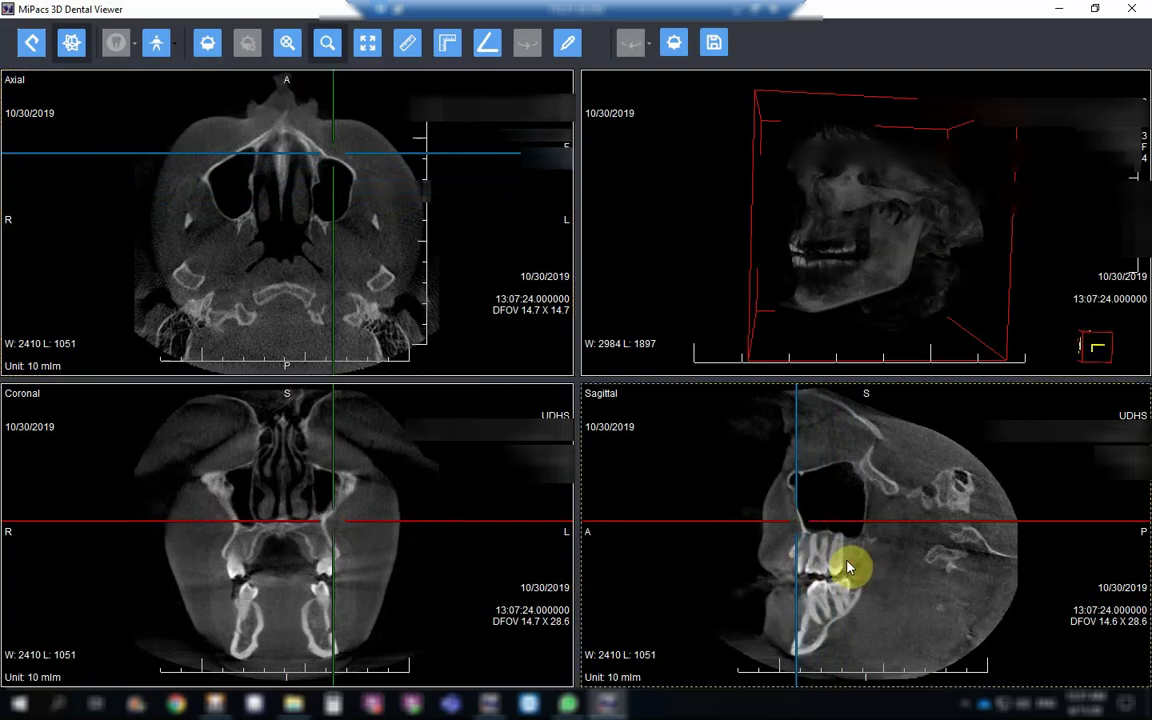
scroll(848, 569, down, 7)
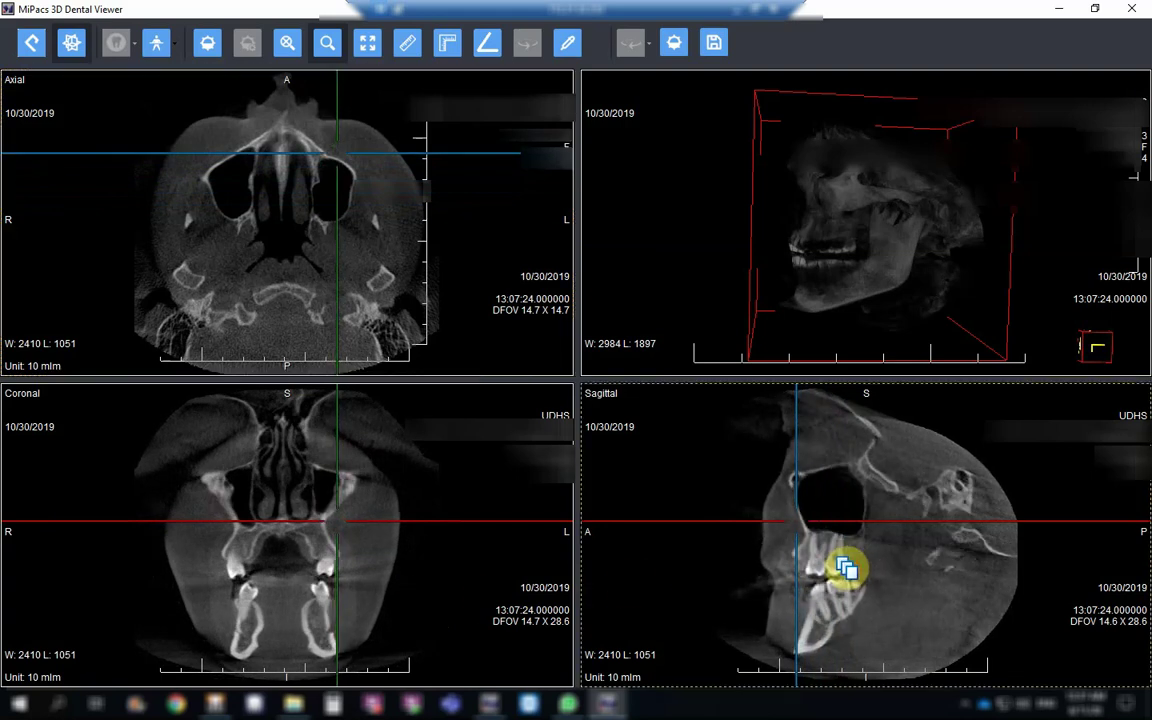
scroll(845, 562, down, 3)
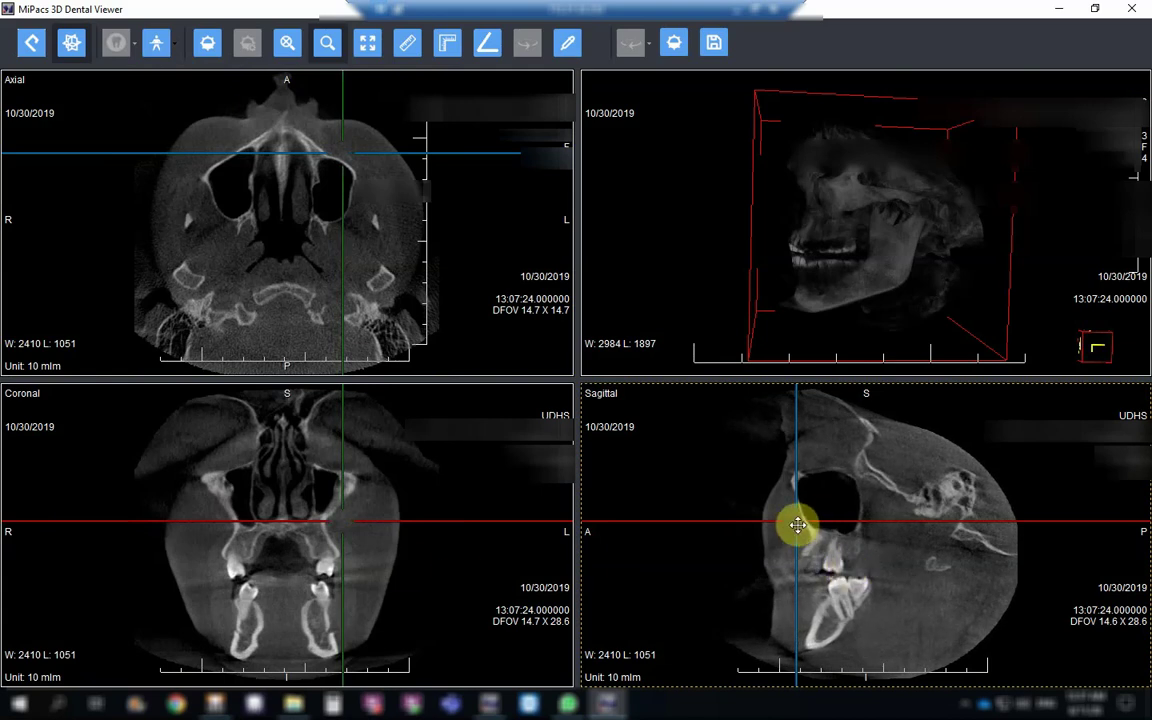
drag(798, 525, 835, 504)
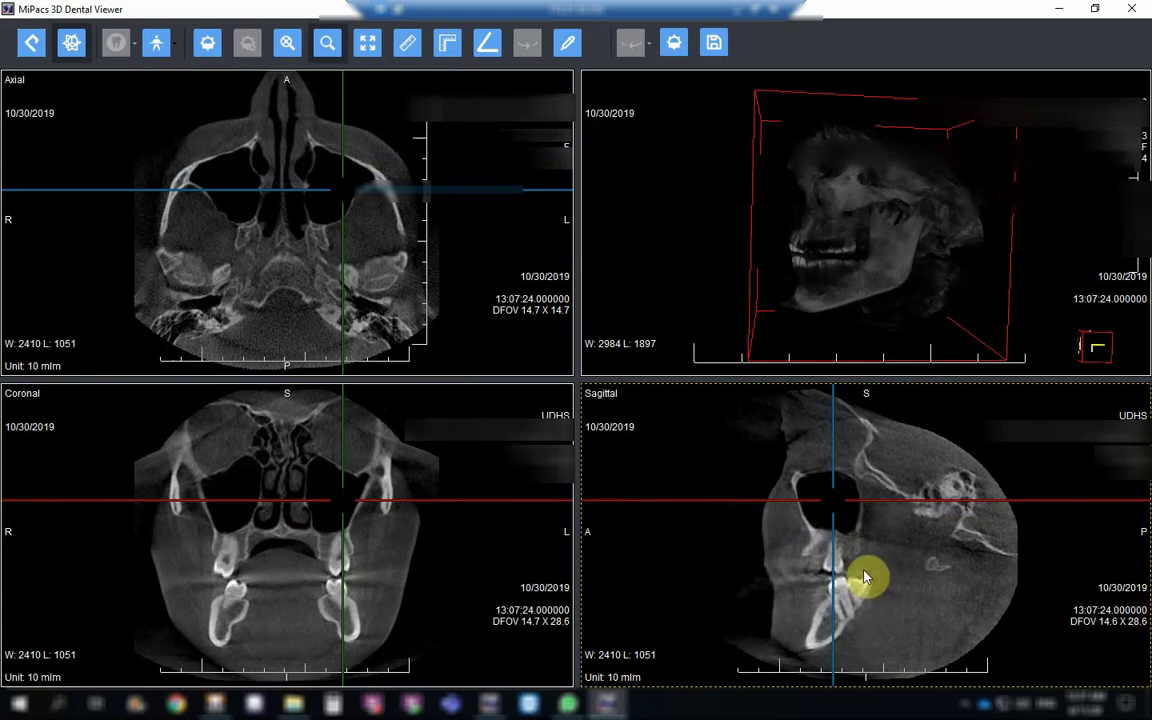
Step: Step the sagittal slice toward the patient's left until it cuts the sinus wall and ramus
scroll(866, 573, down, 5)
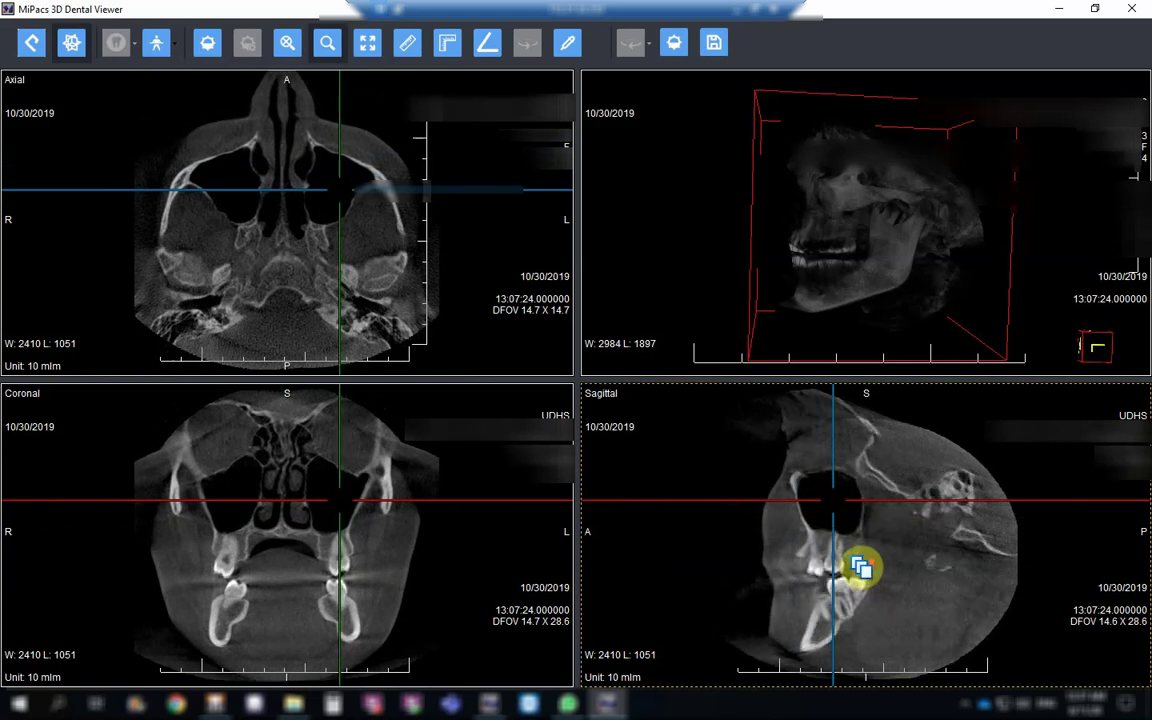
scroll(861, 567, down, 4)
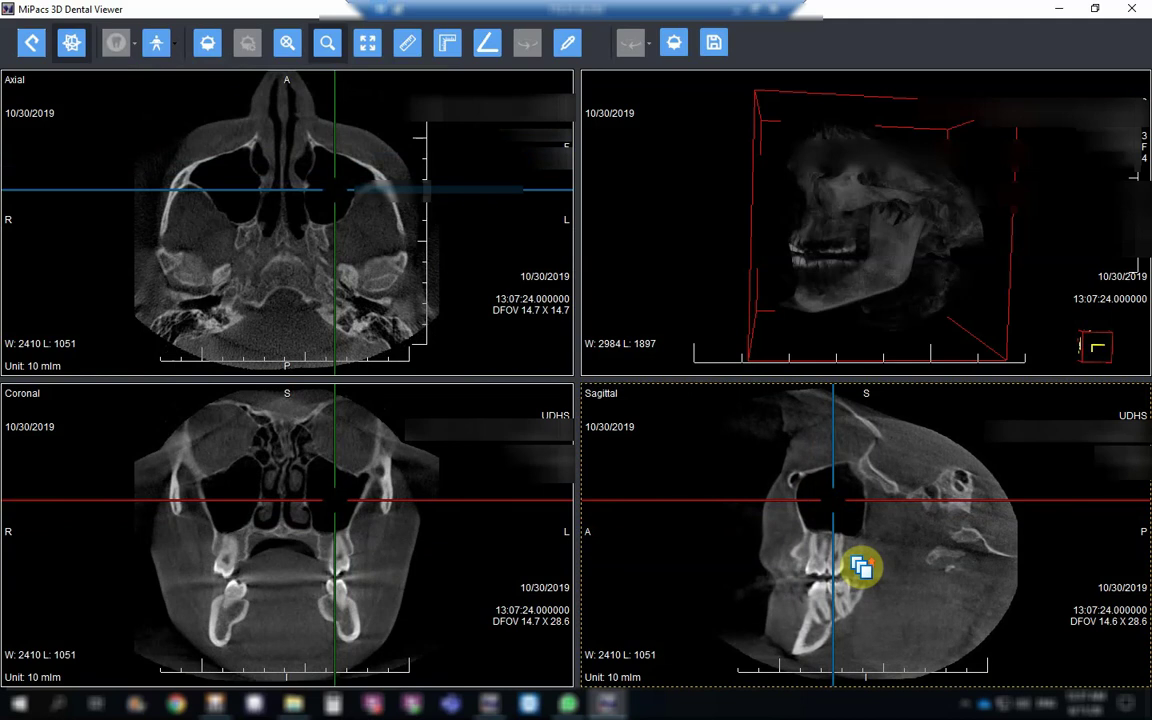
scroll(861, 567, down, 4)
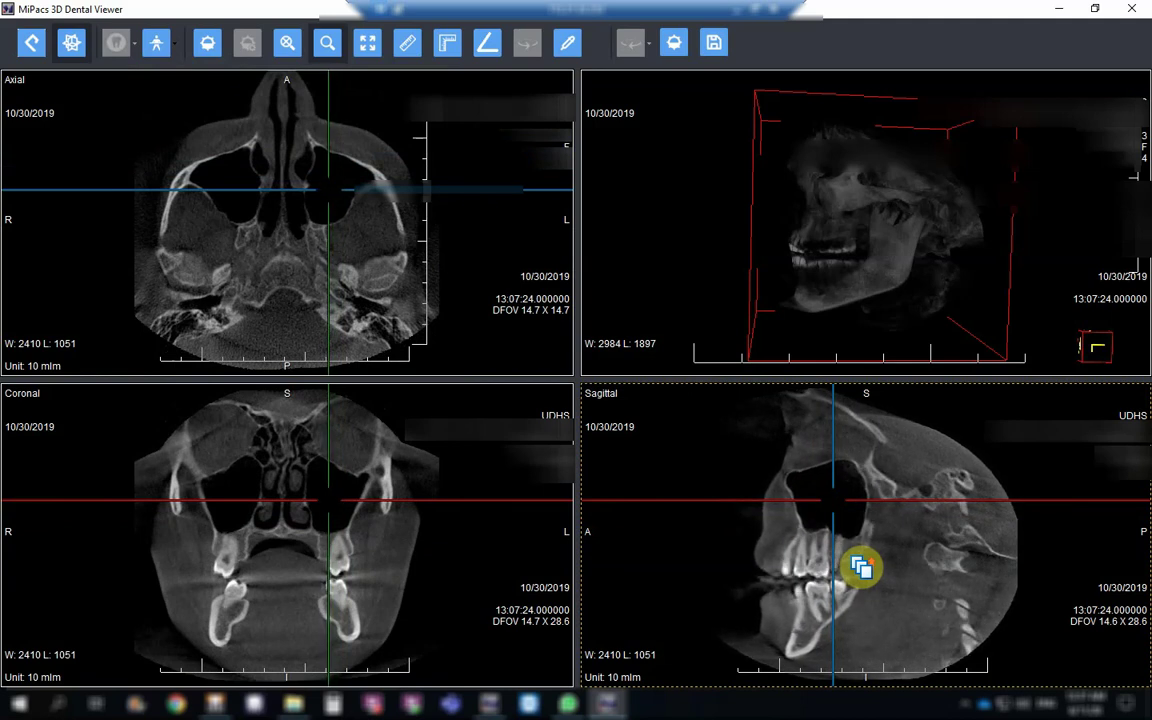
scroll(862, 563, down, 2)
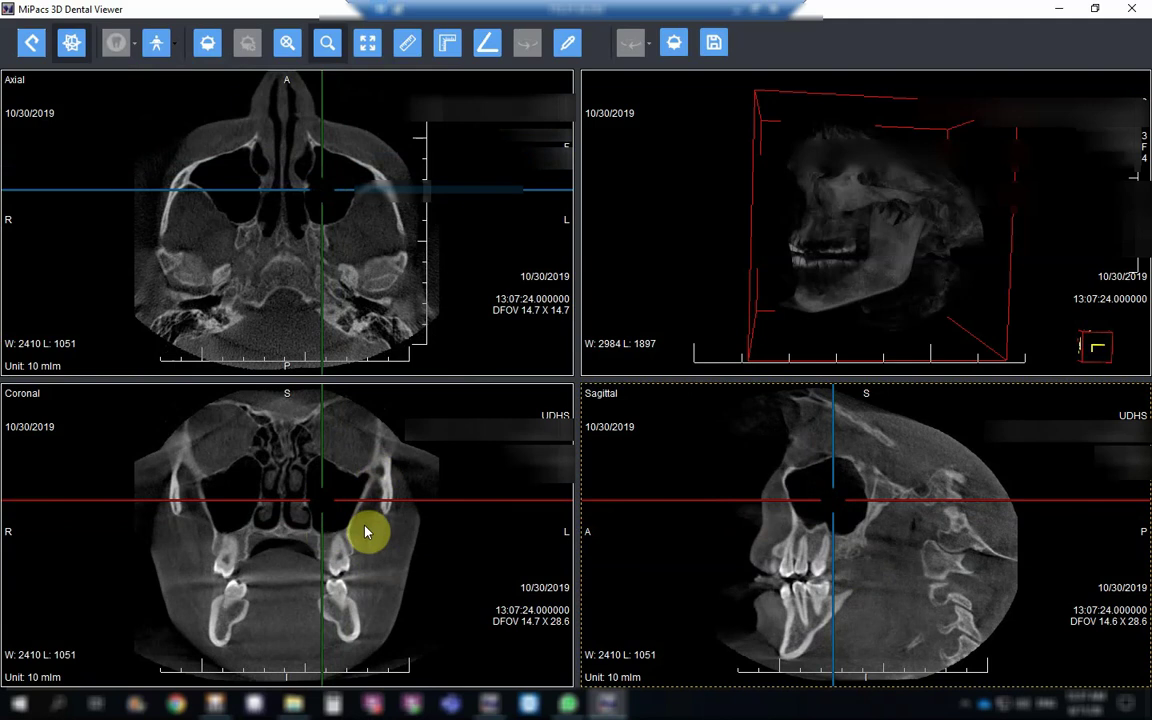
scroll(912, 570, down, 5)
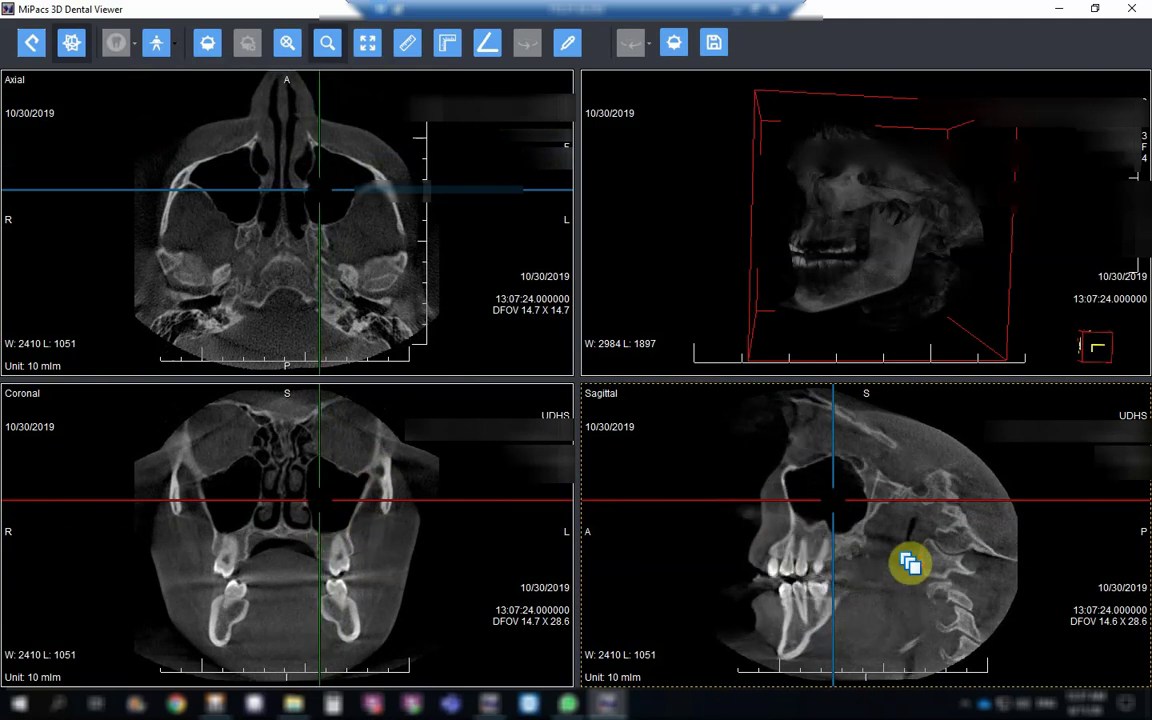
scroll(910, 565, down, 5)
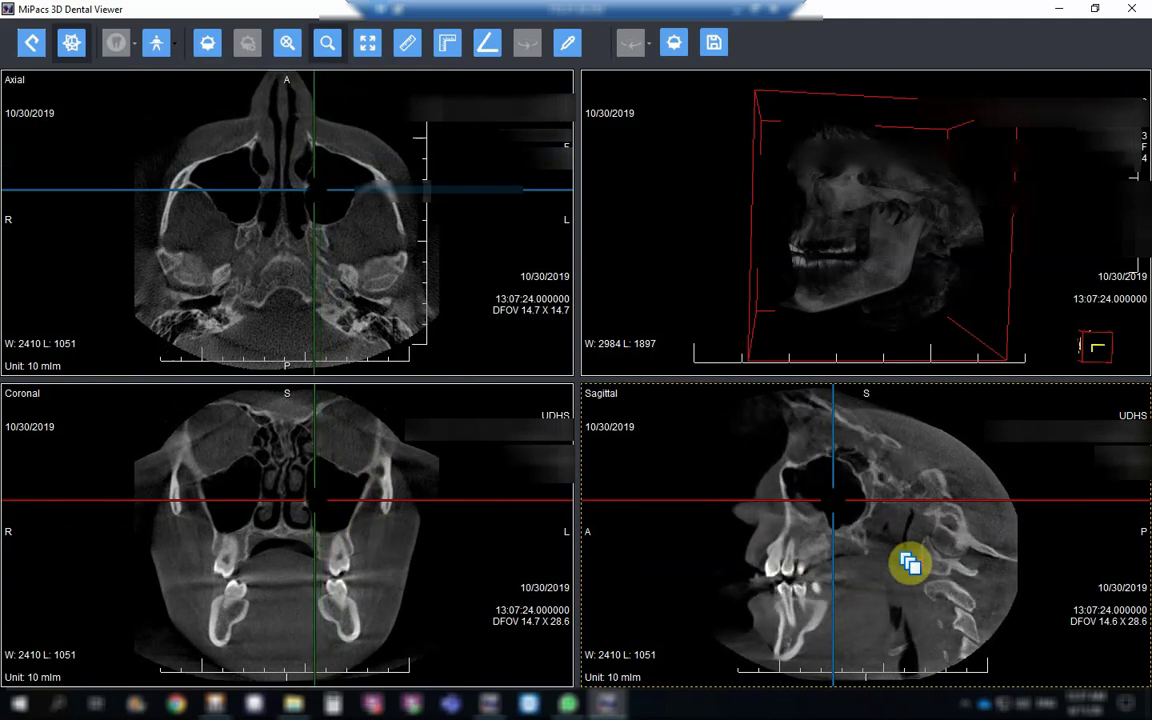
scroll(910, 565, down, 7)
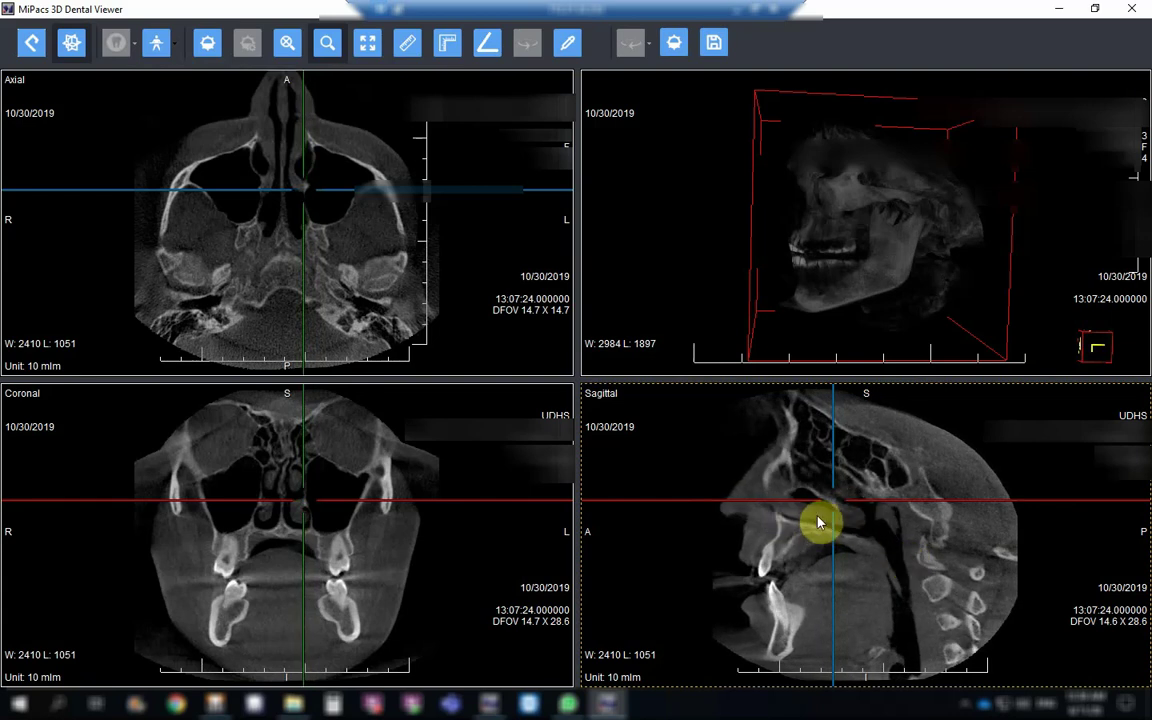
scroll(829, 525, up, 7)
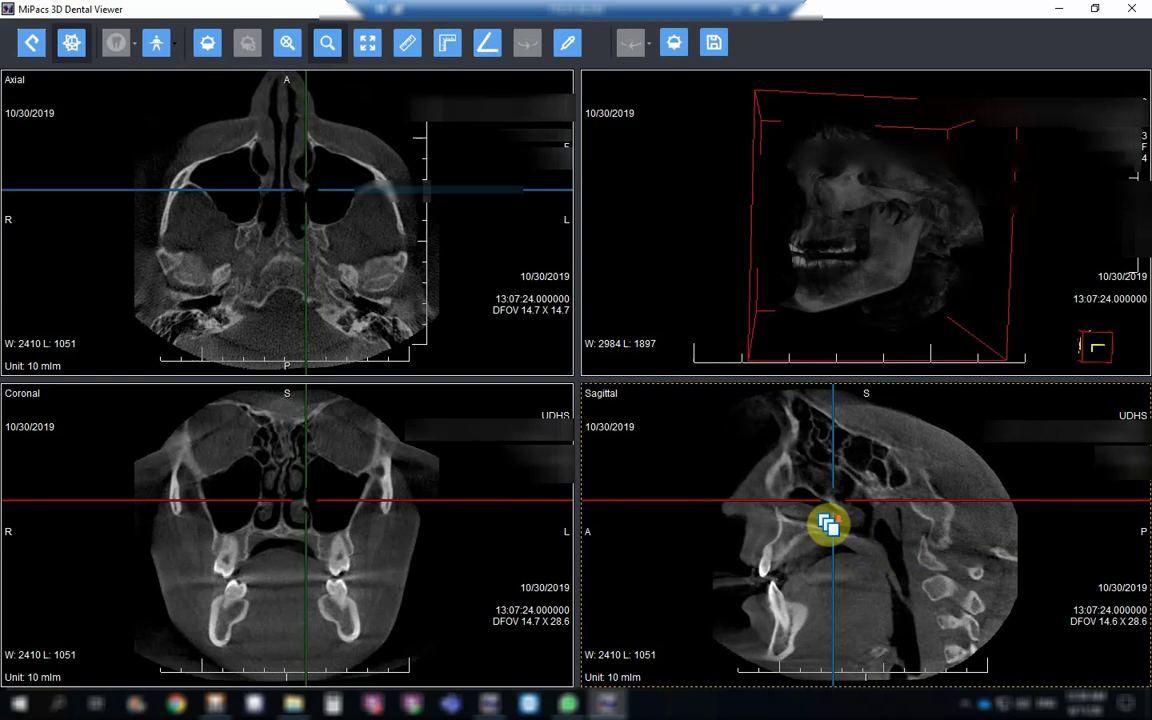
scroll(829, 525, up, 6)
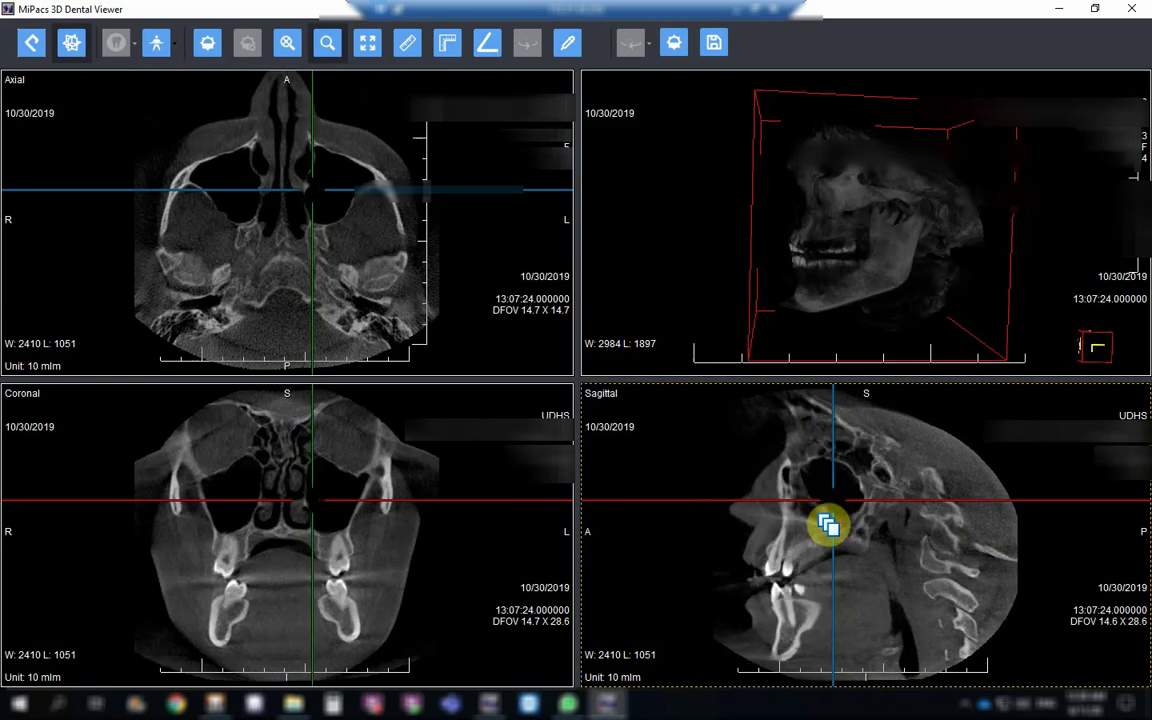
scroll(829, 525, up, 5)
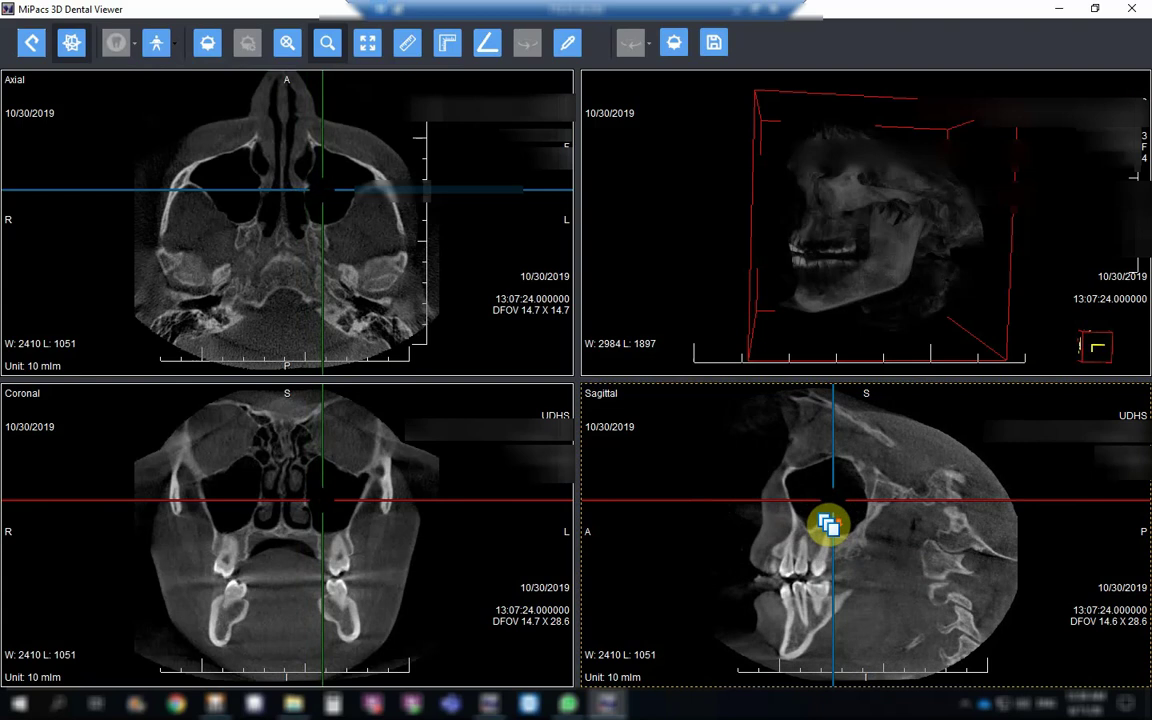
scroll(829, 525, up, 3)
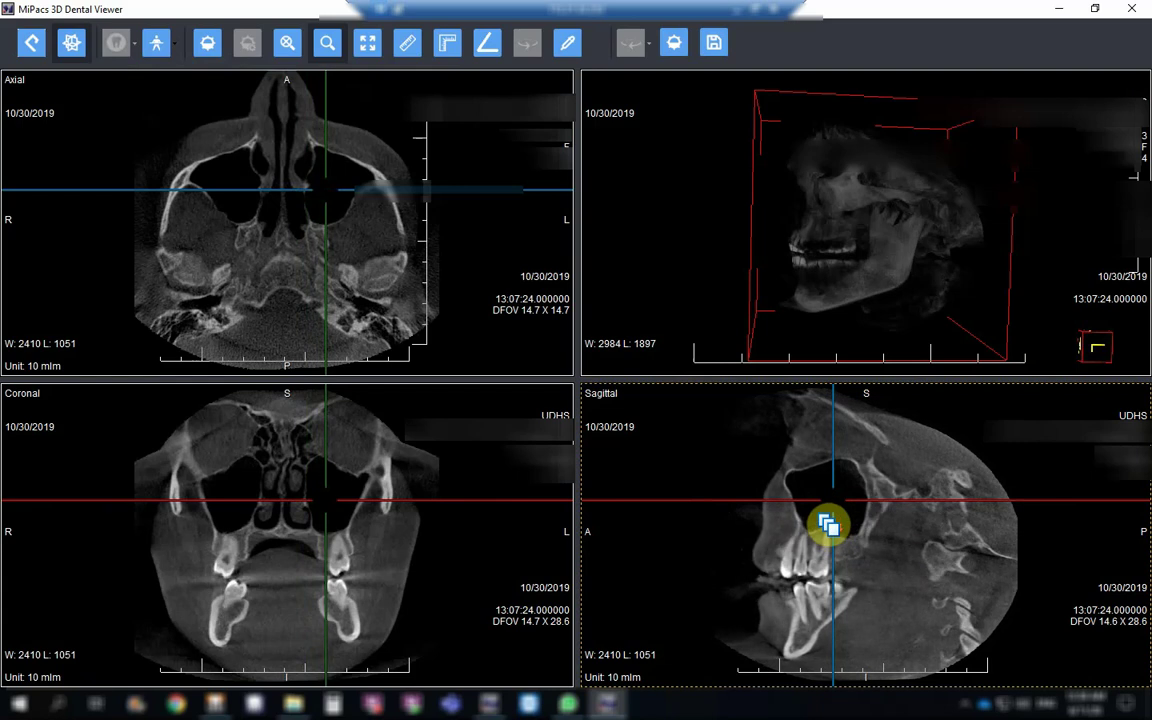
scroll(829, 525, down, 4)
scroll(829, 525, down, 4)
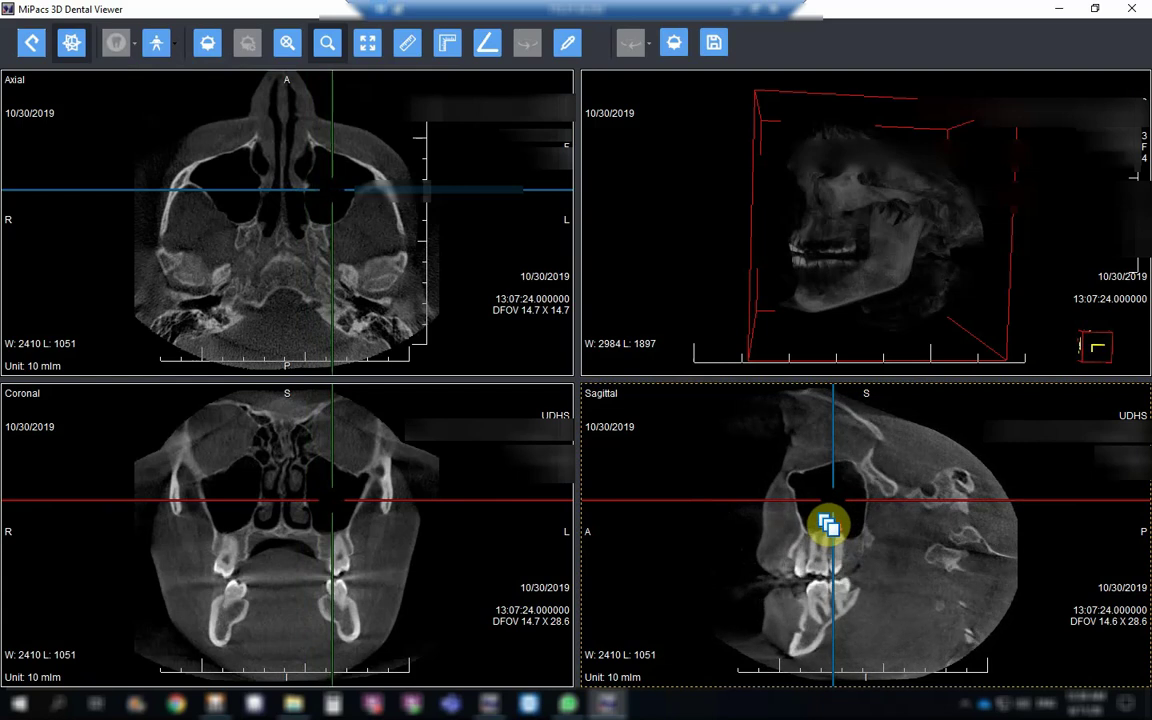
scroll(829, 528, down, 3)
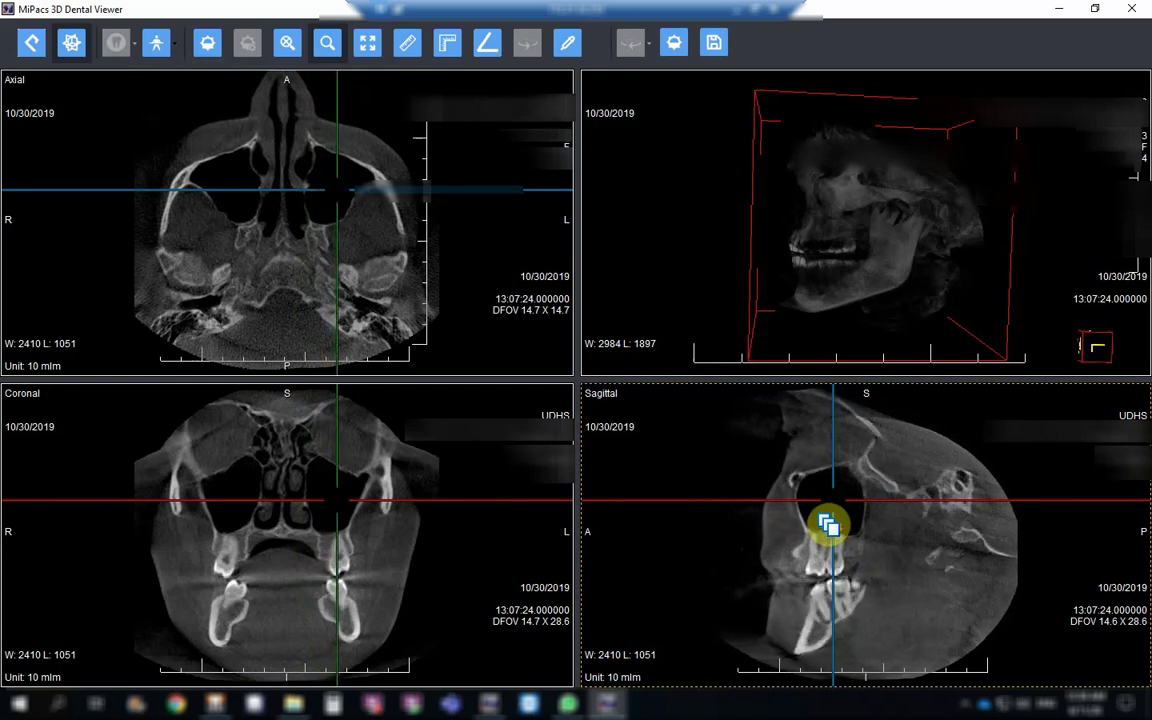
scroll(829, 525, down, 8)
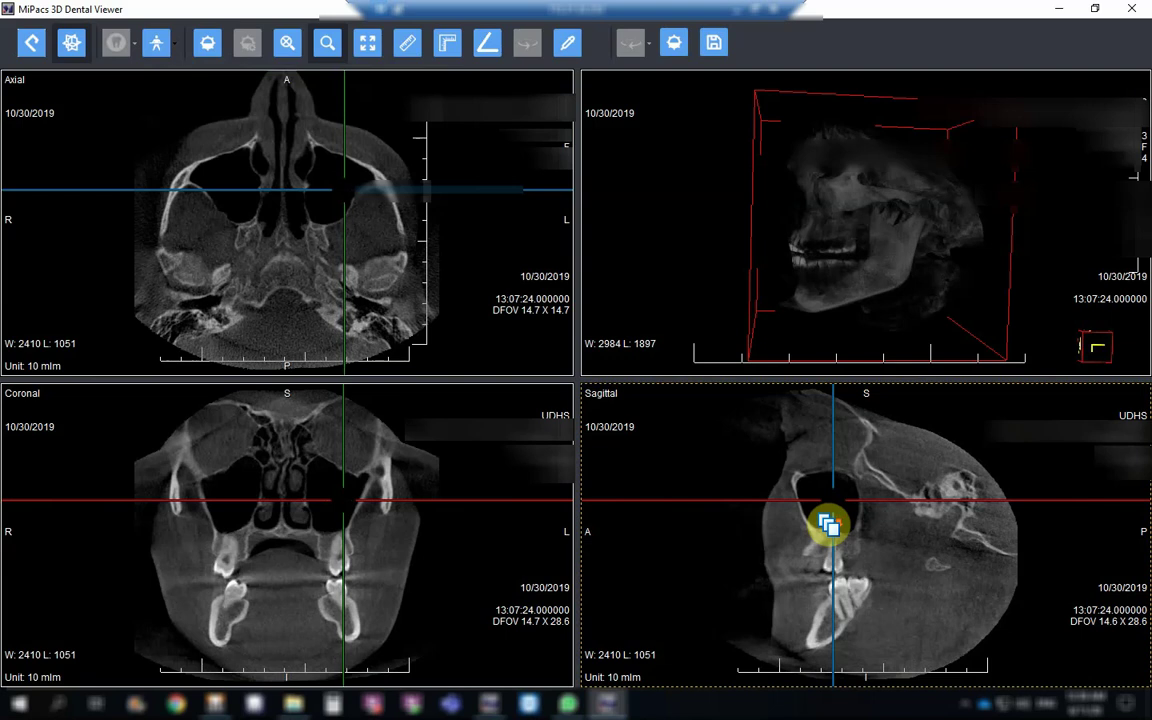
scroll(829, 525, down, 5)
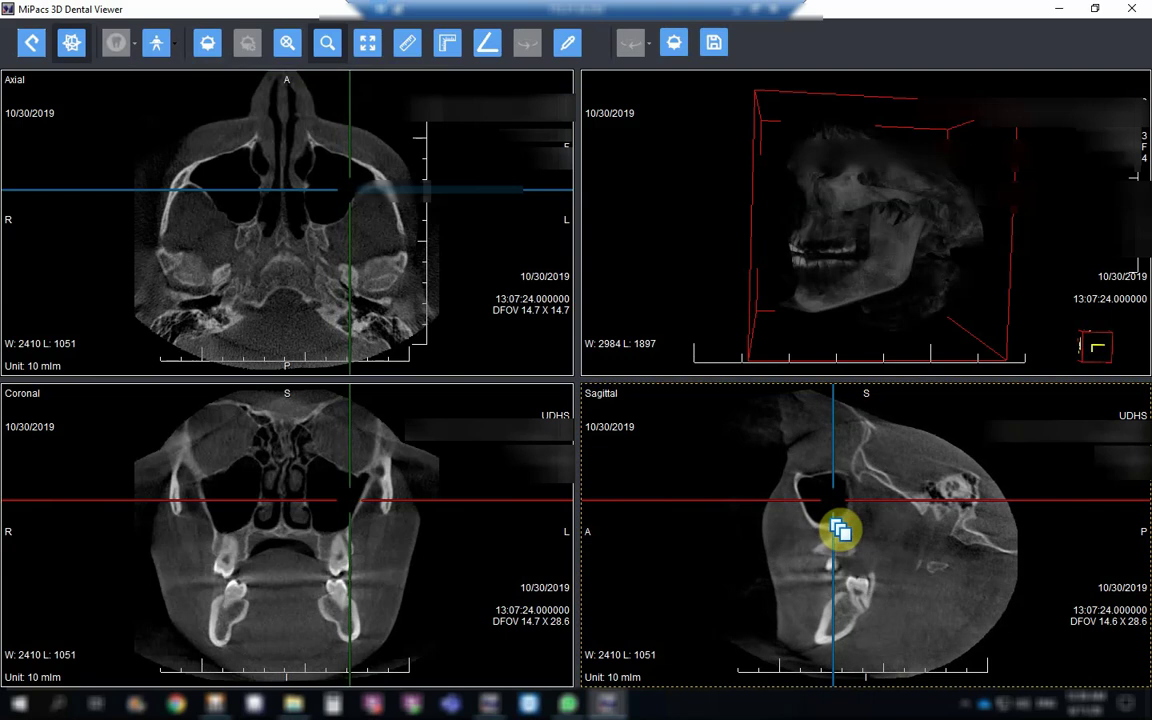
scroll(838, 528, down, 6)
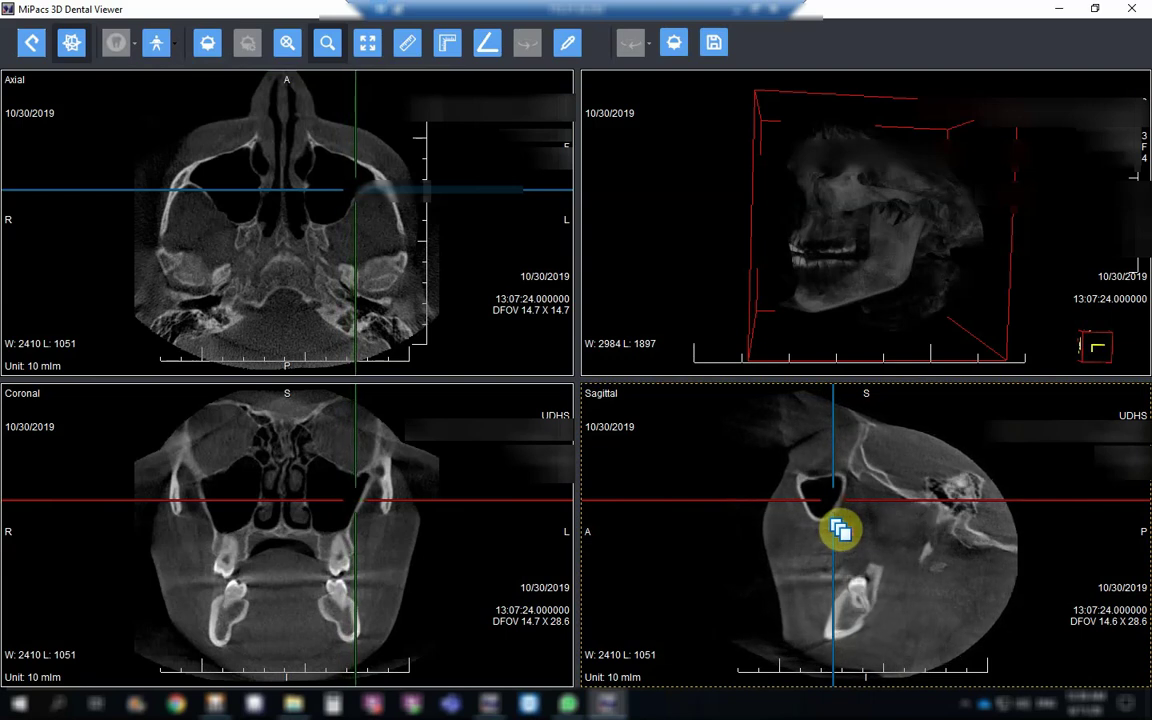
scroll(840, 530, down, 7)
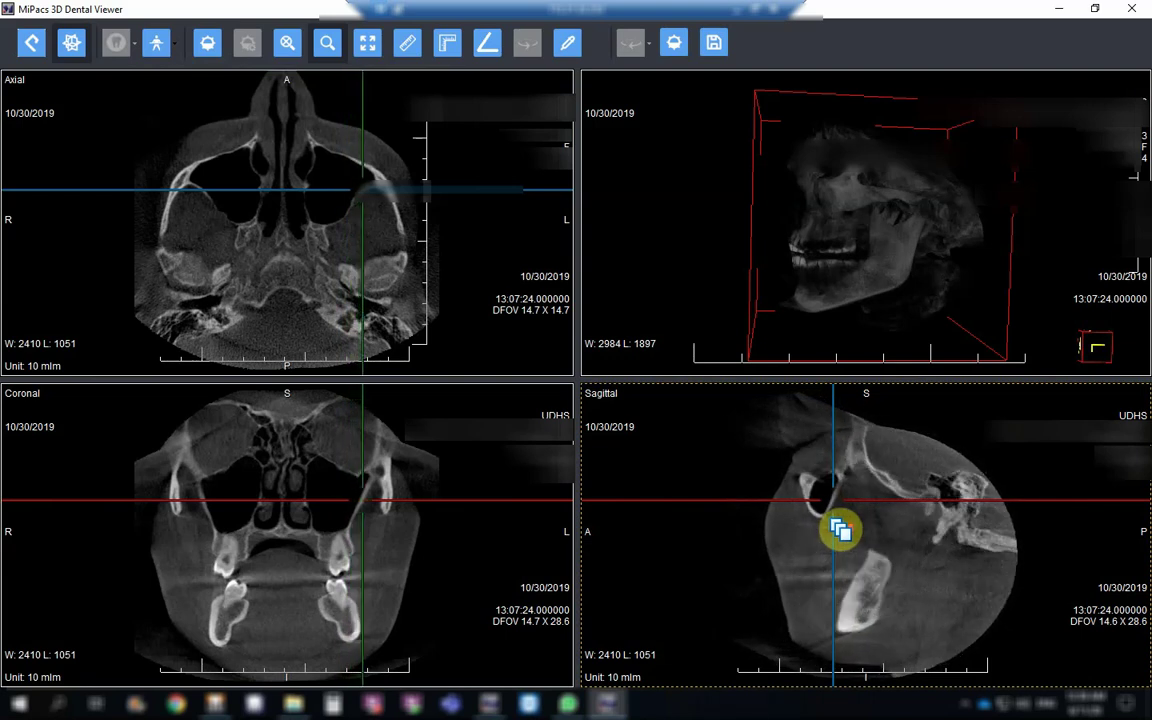
scroll(840, 530, down, 7)
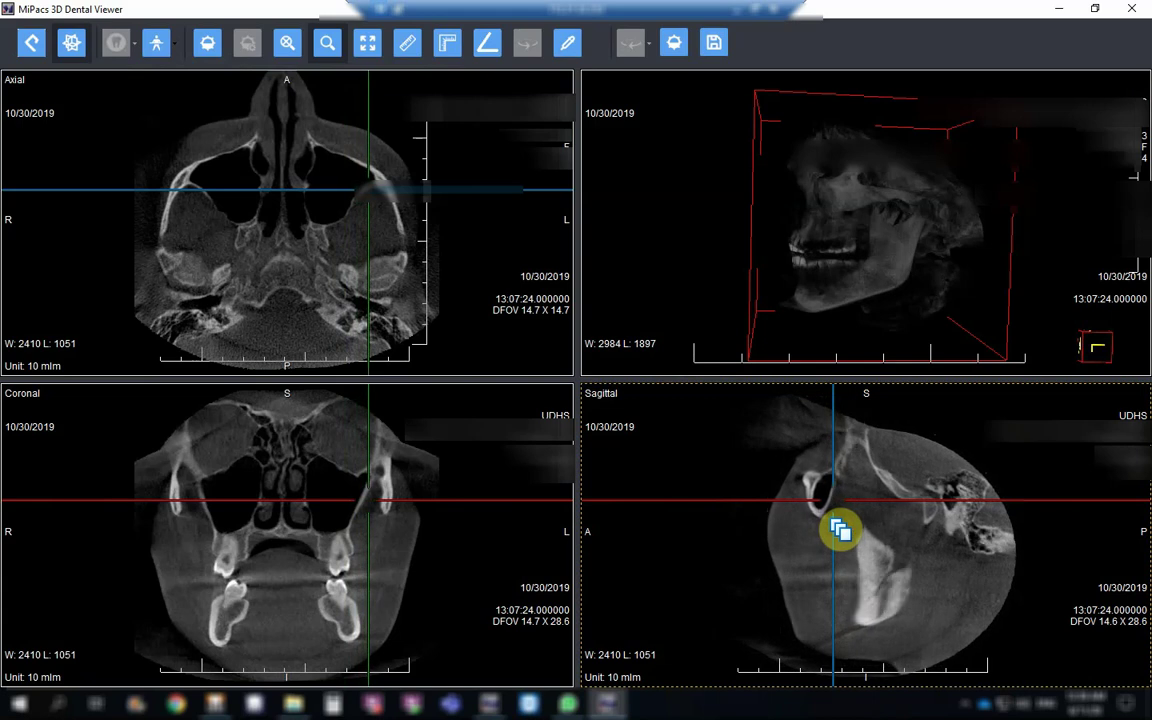
scroll(840, 530, down, 6)
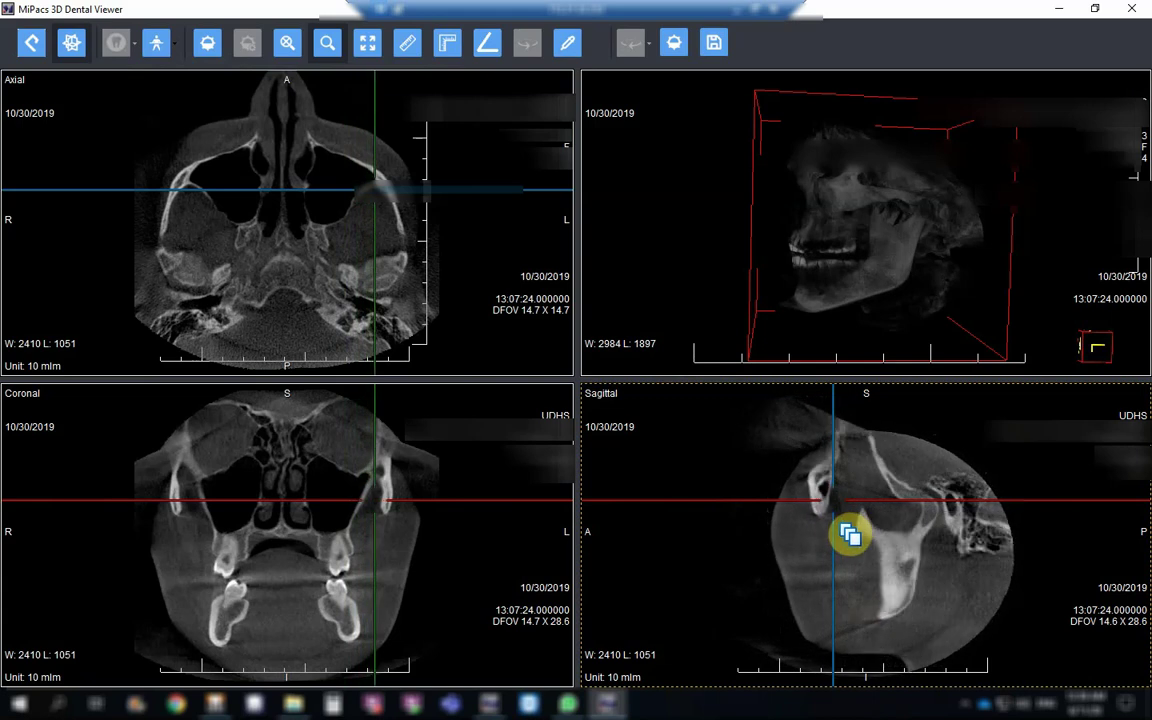
scroll(850, 535, down, 2)
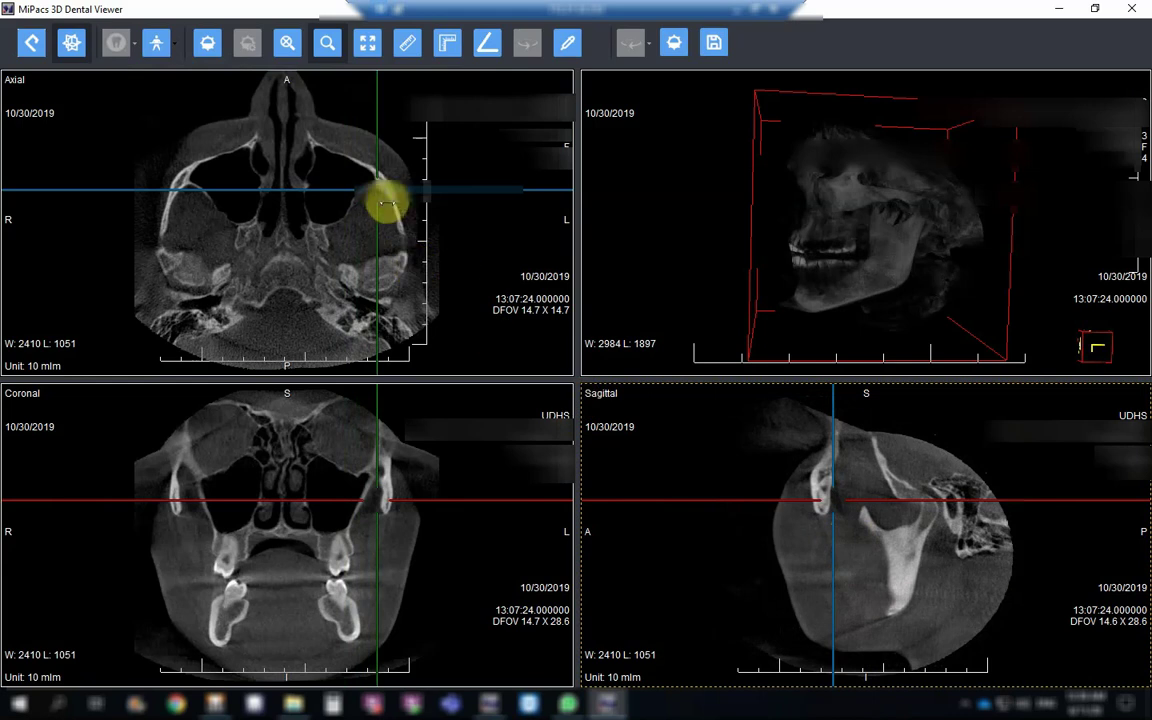
Step: Recentre the sagittal slice through the maxillary sinus and lower the axial slice to the crowns
drag(373, 184, 327, 180)
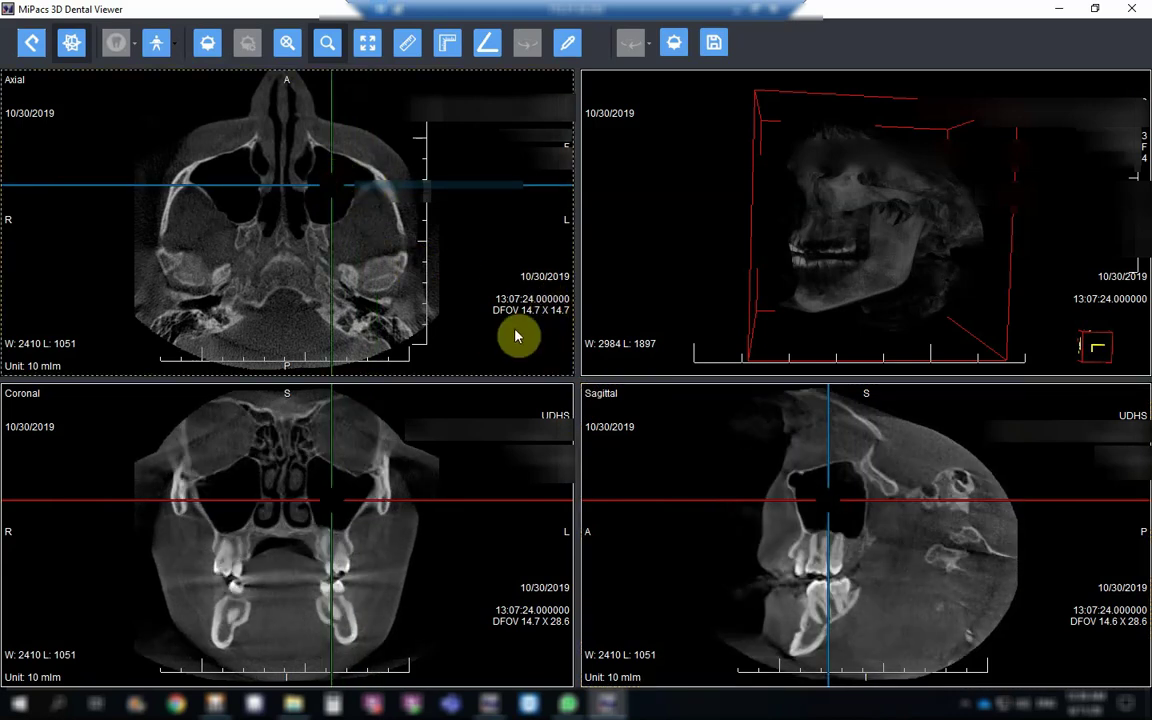
scroll(386, 265, down, 5)
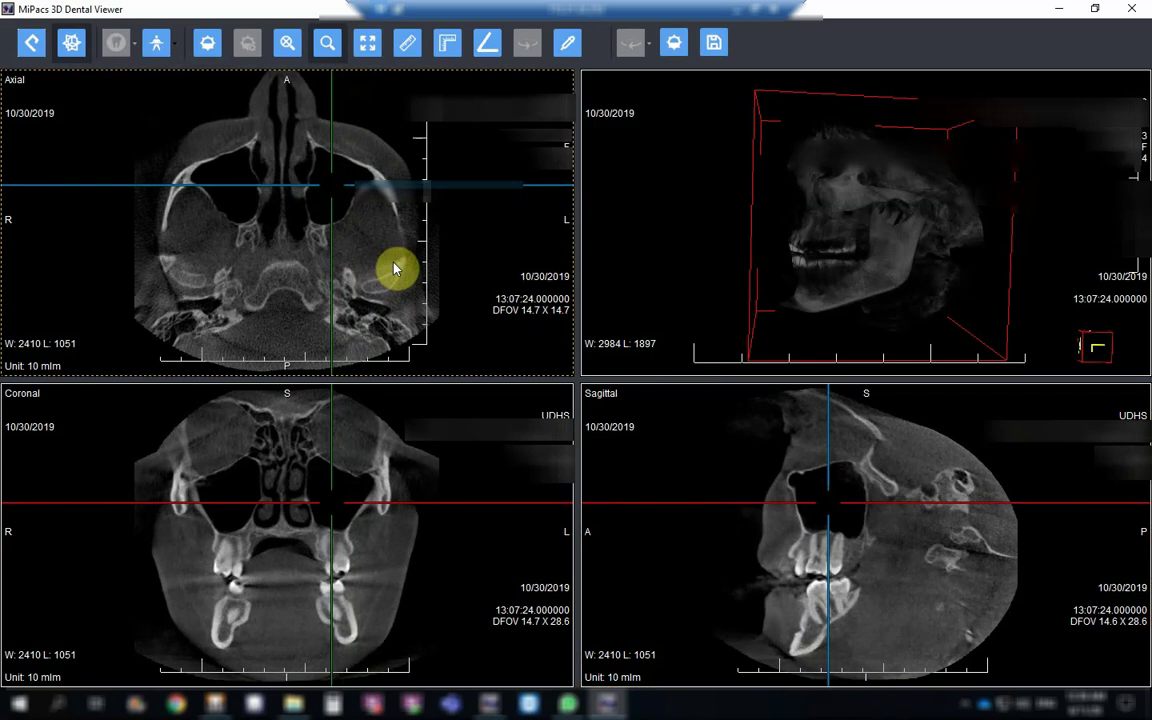
scroll(383, 257, down, 4)
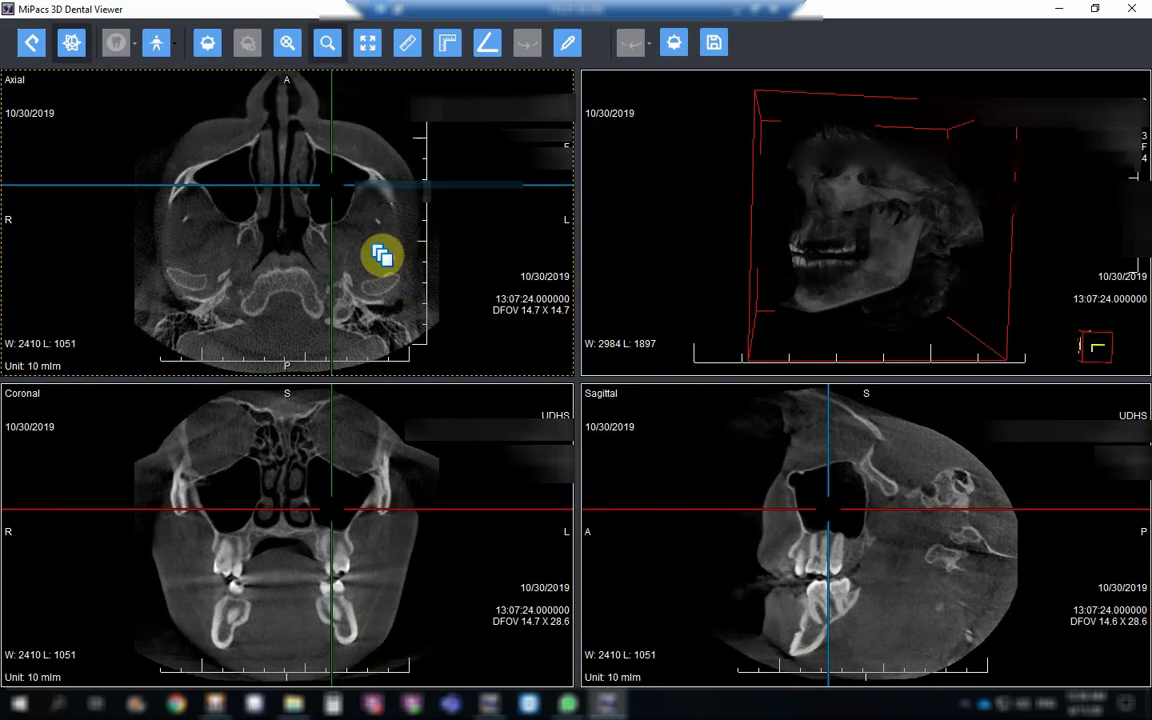
scroll(382, 257, down, 5)
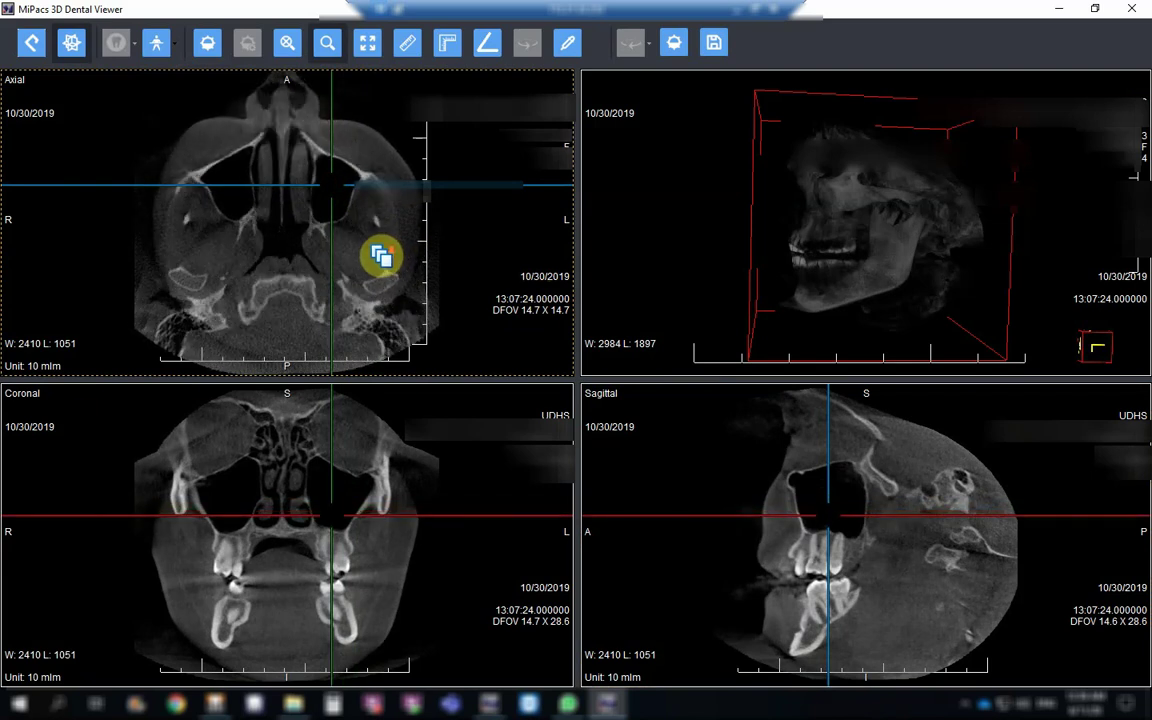
scroll(380, 257, down, 5)
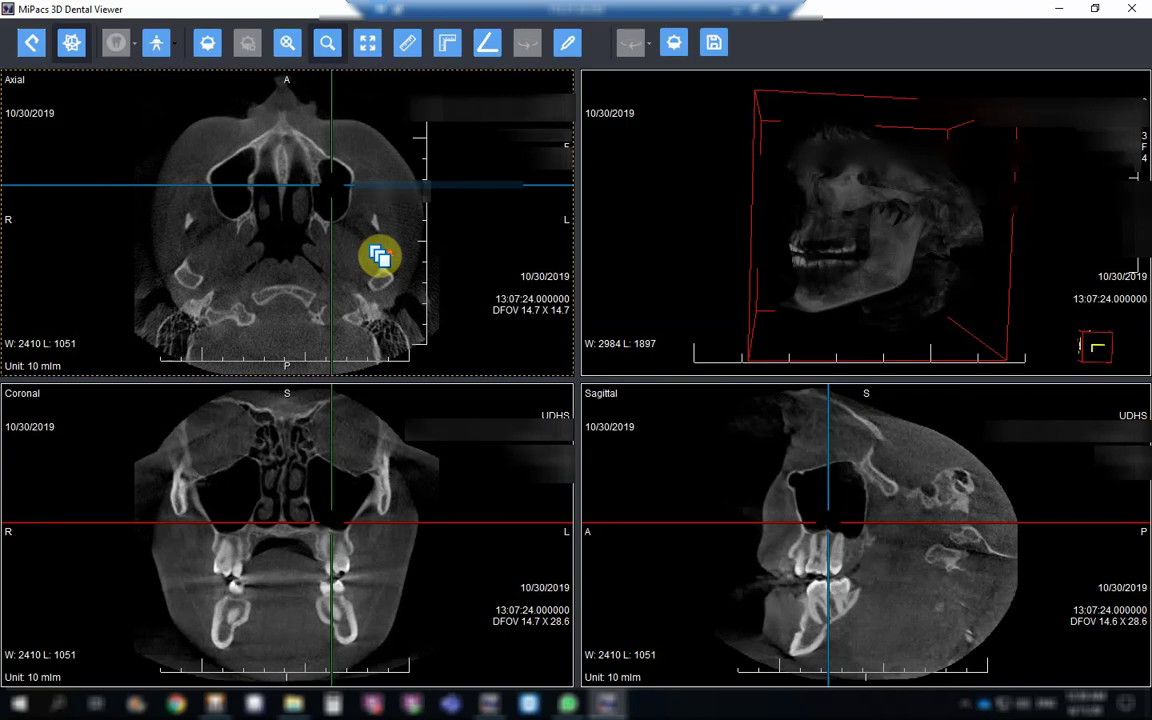
scroll(377, 257, down, 3)
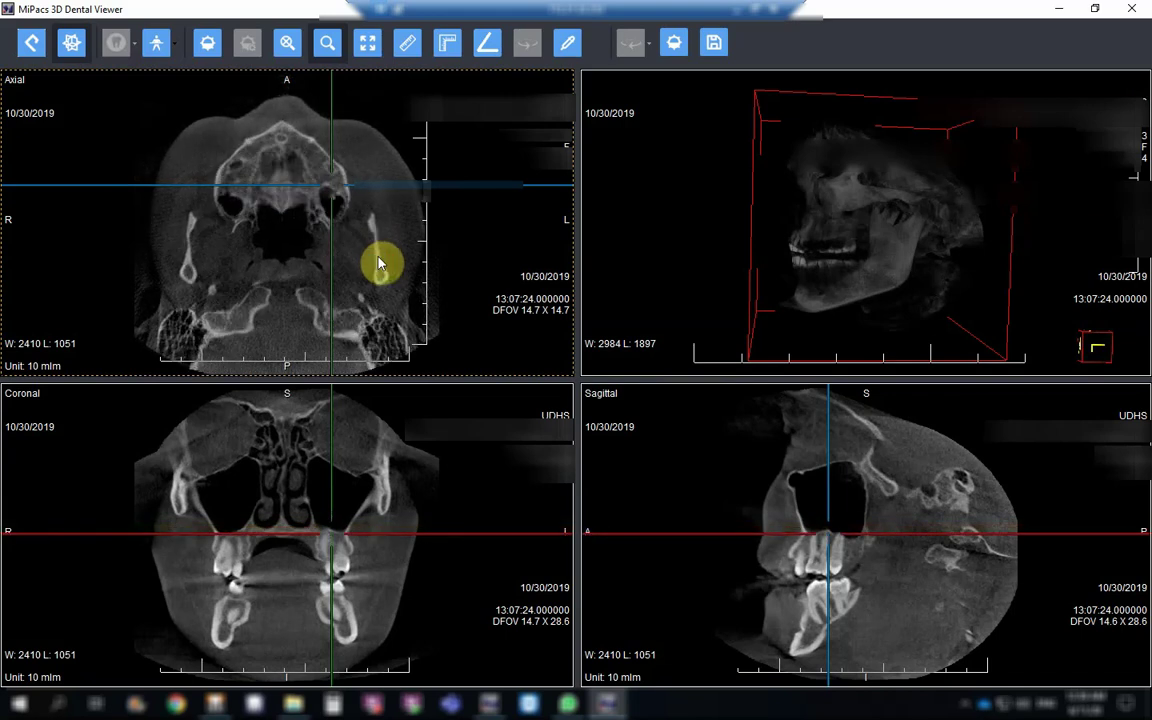
scroll(378, 260, down, 2)
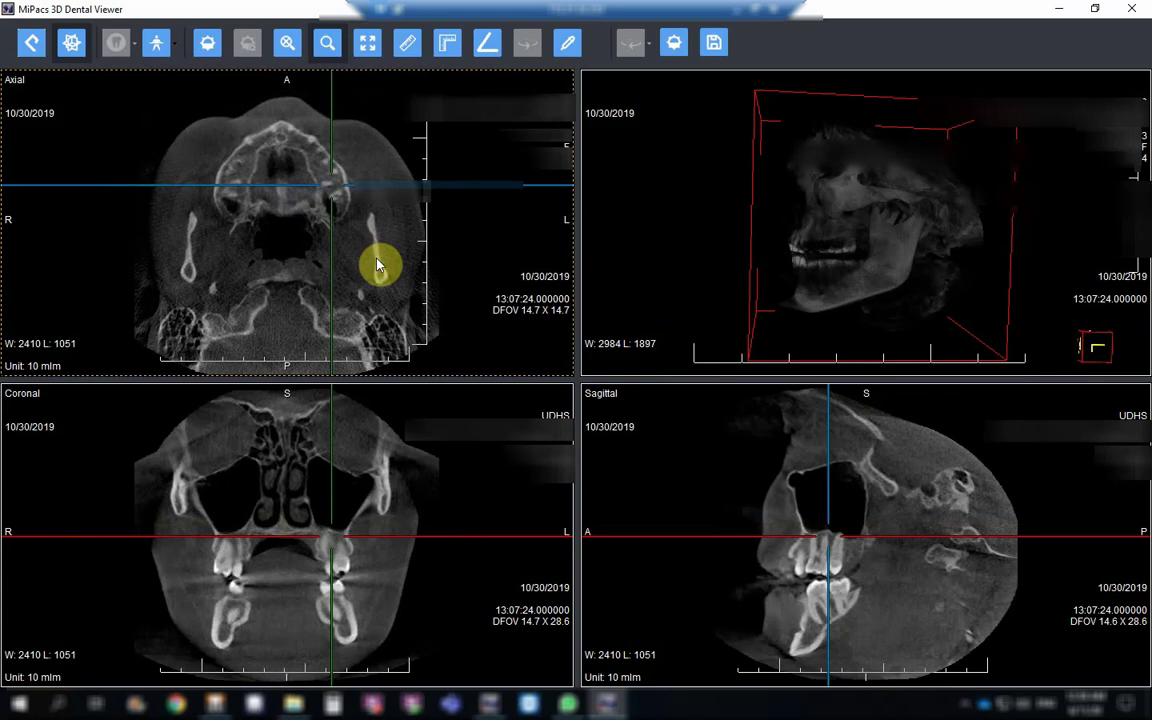
scroll(377, 262, down, 2)
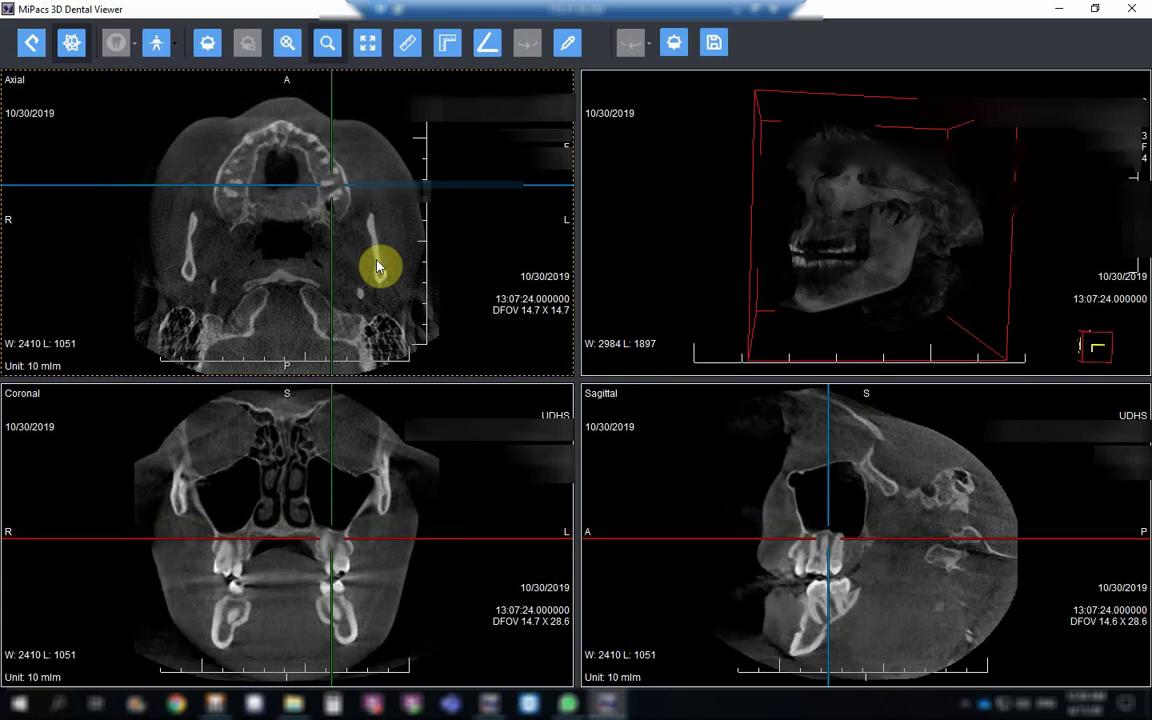
Step: Raise the axial slice to the upper nasal cavity and sinuses above the skull base
scroll(411, 265, up, 3)
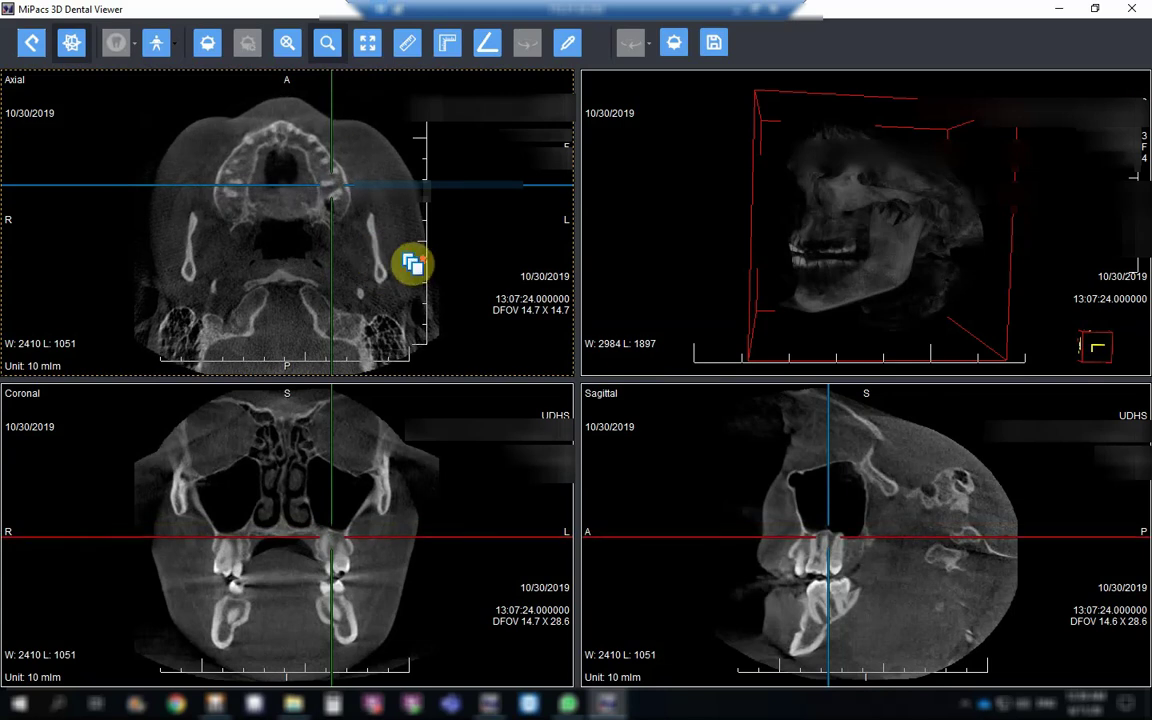
scroll(412, 264, up, 2)
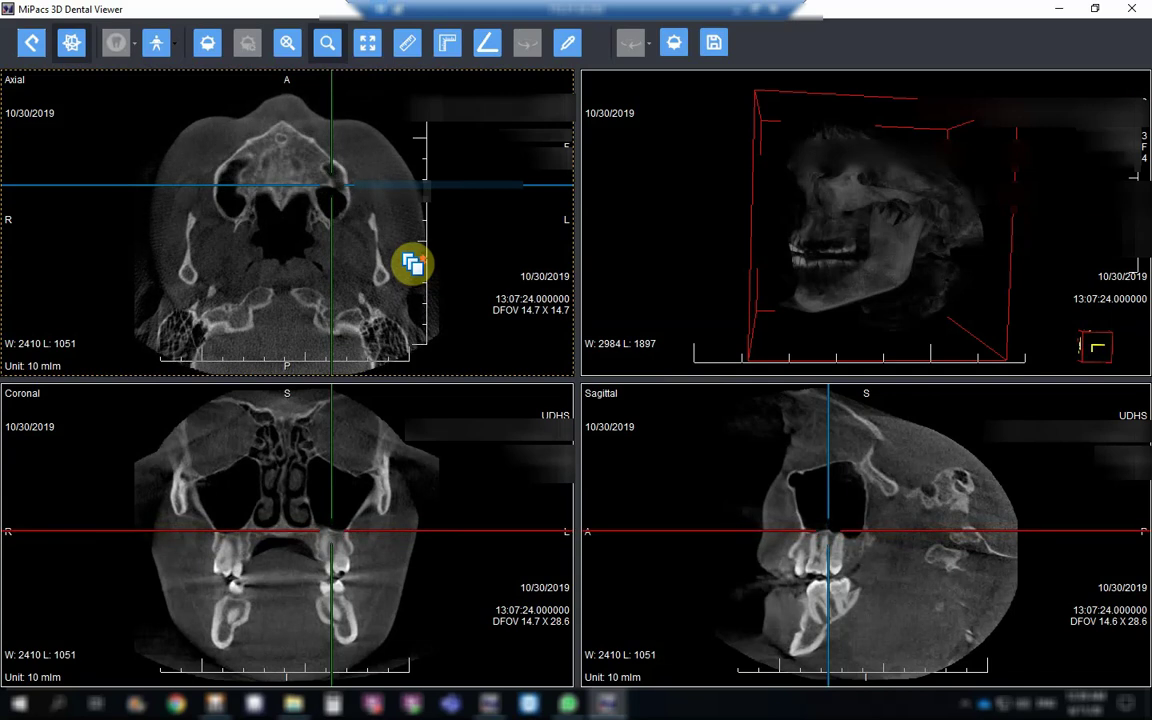
scroll(412, 264, up, 4)
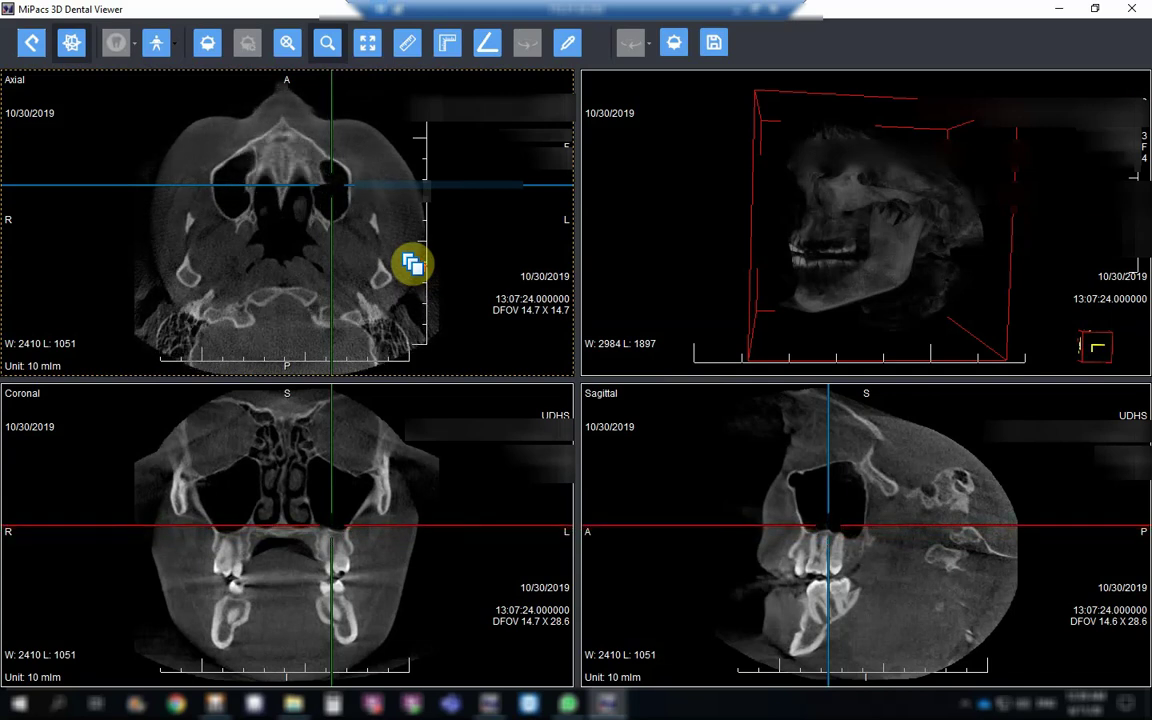
scroll(412, 264, up, 4)
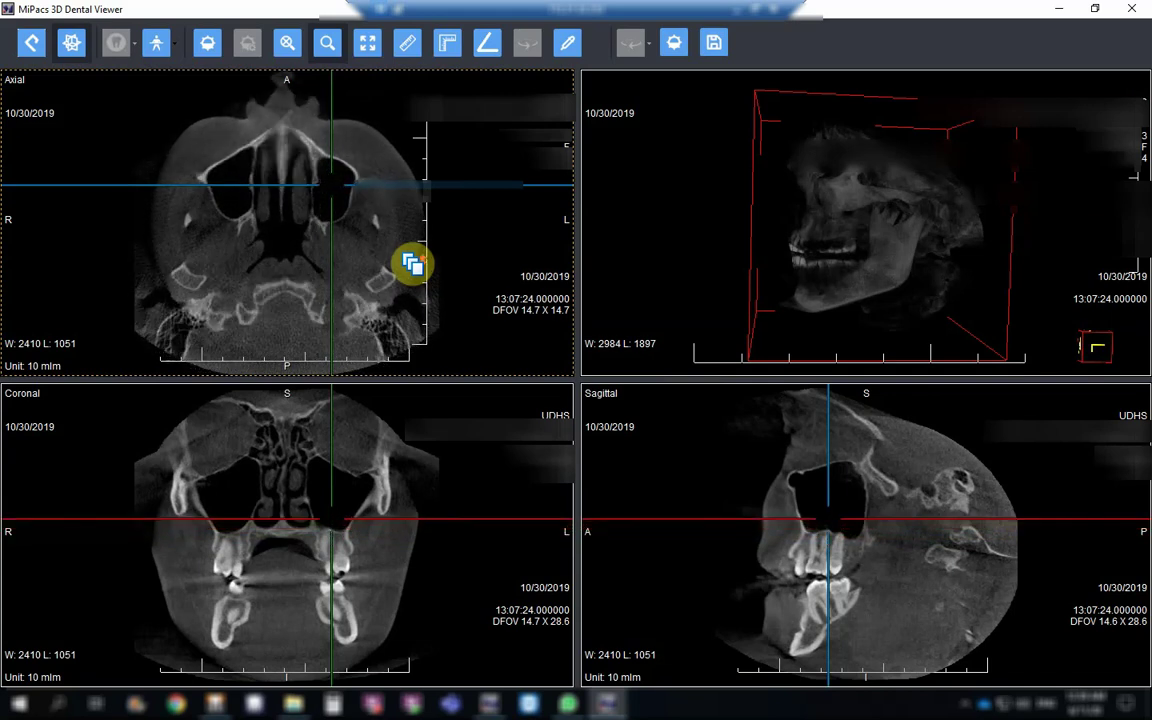
scroll(412, 264, up, 3)
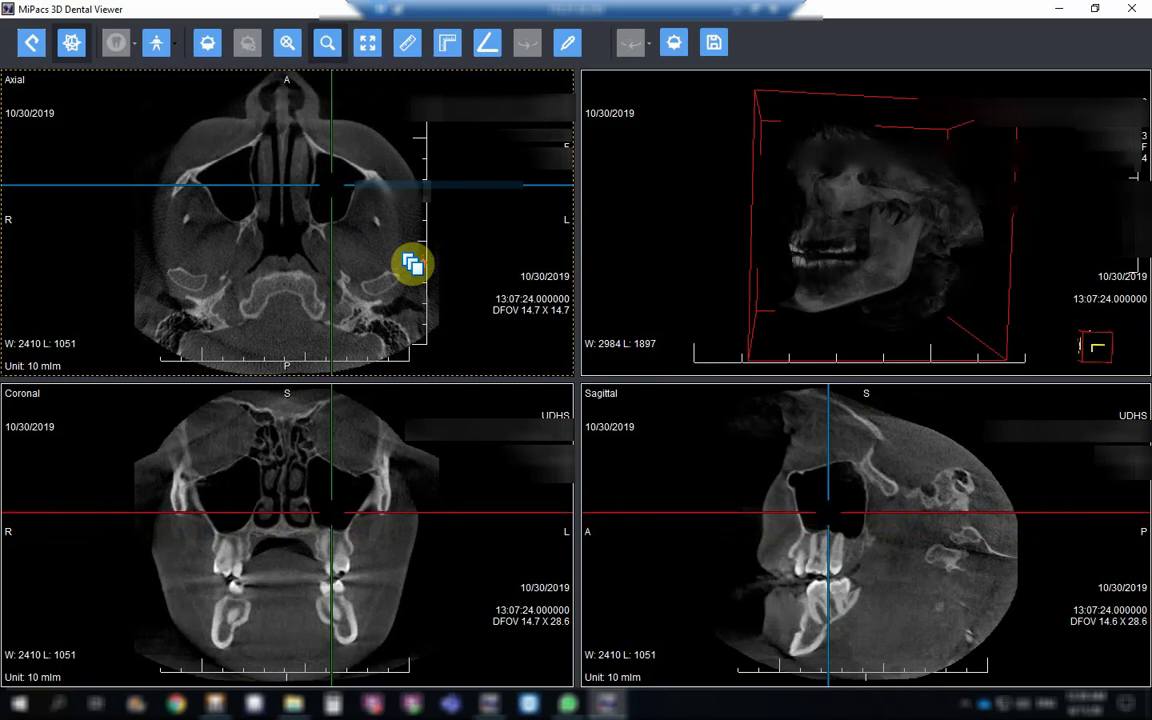
scroll(412, 264, up, 3)
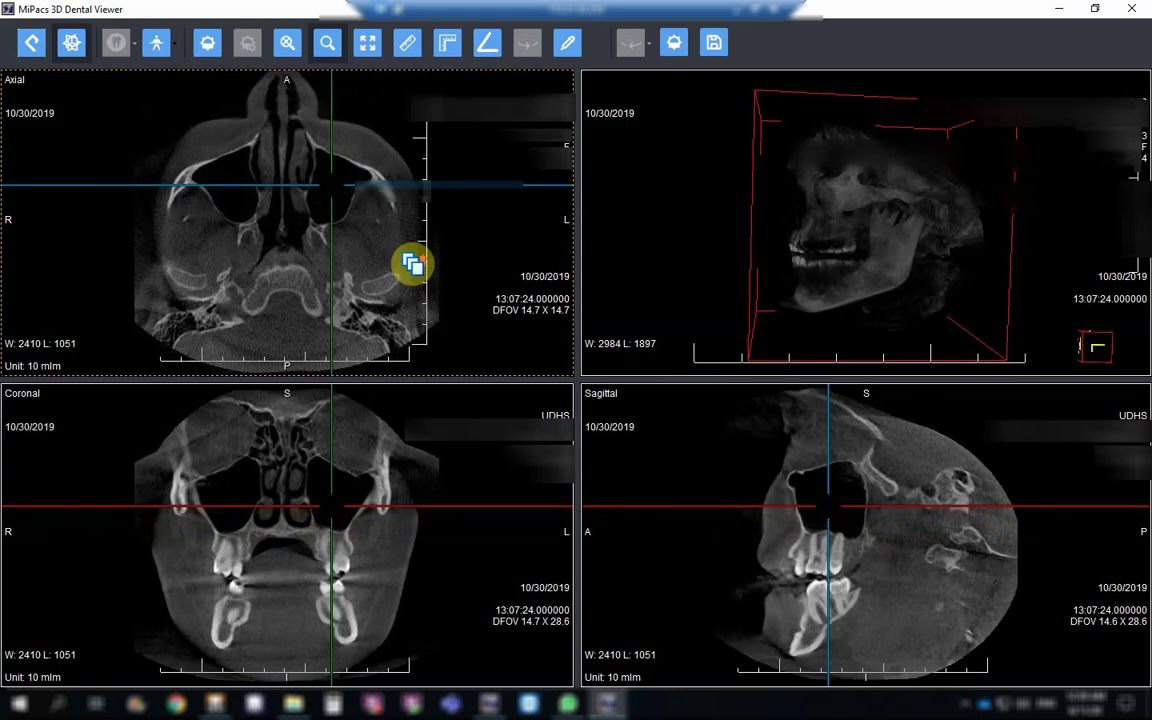
scroll(412, 264, up, 3)
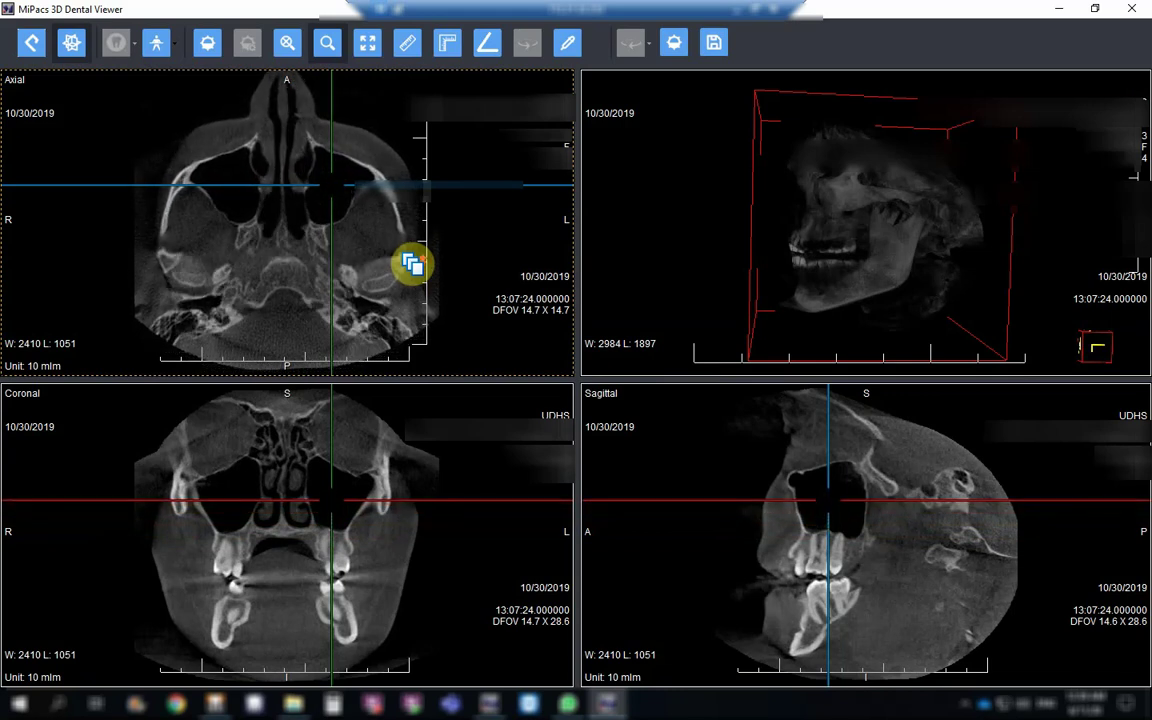
scroll(412, 264, up, 3)
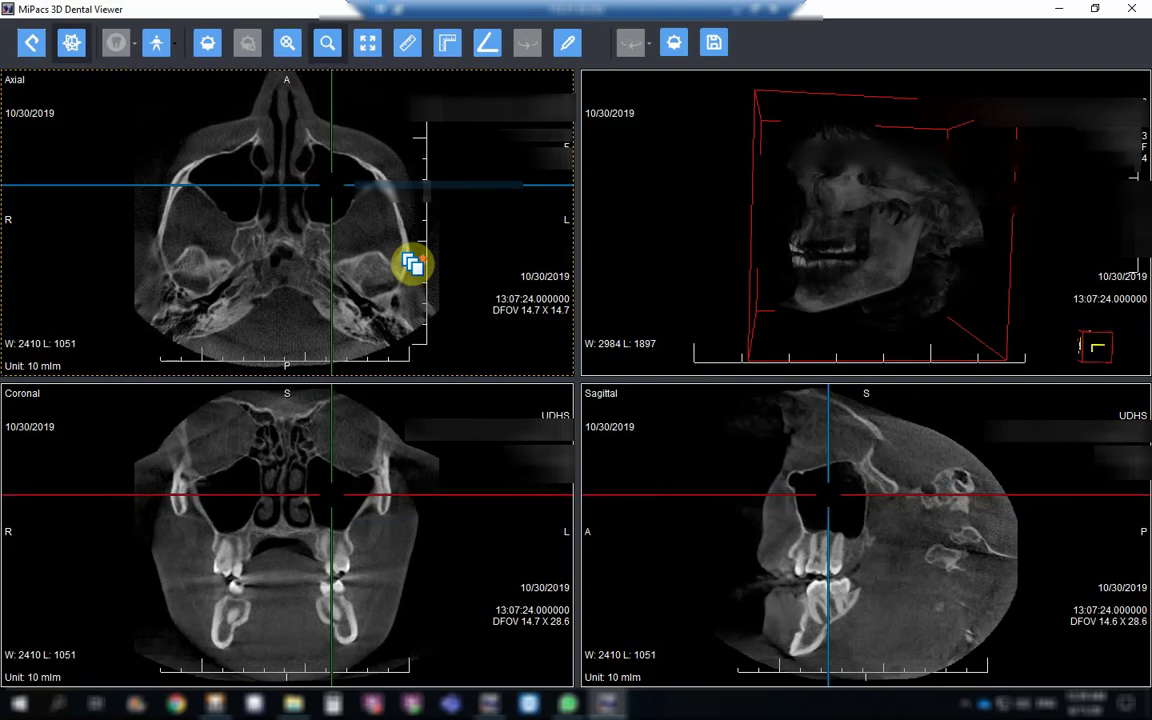
scroll(412, 264, up, 3)
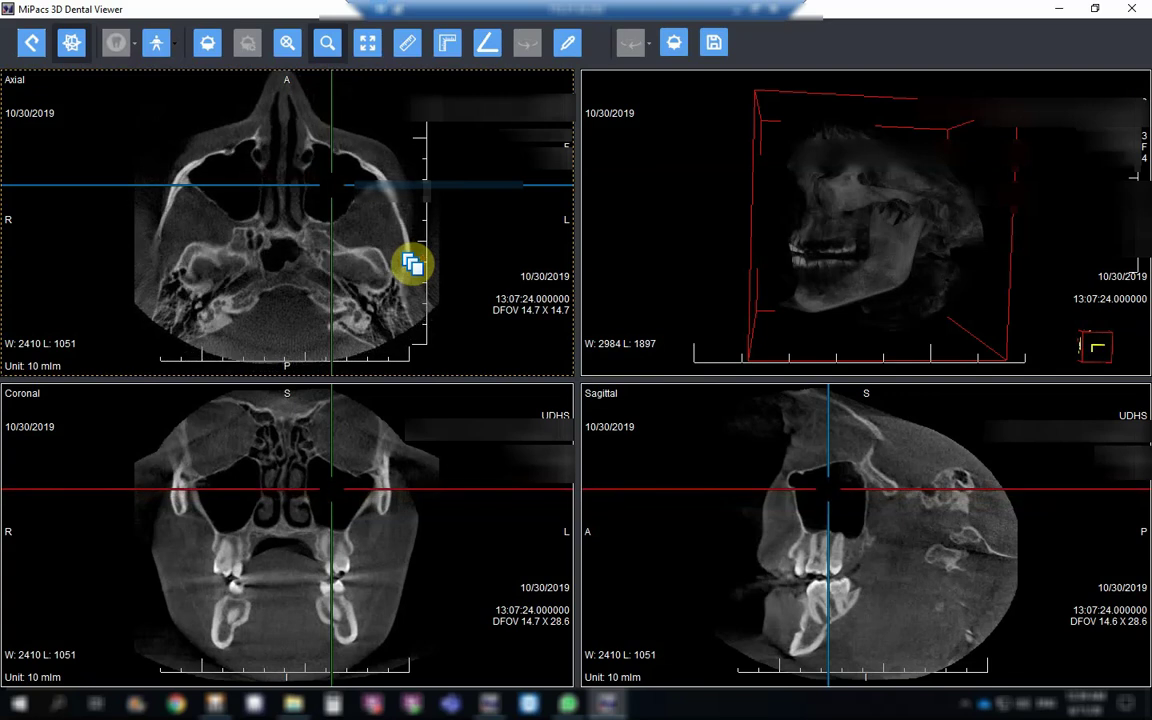
scroll(412, 264, up, 3)
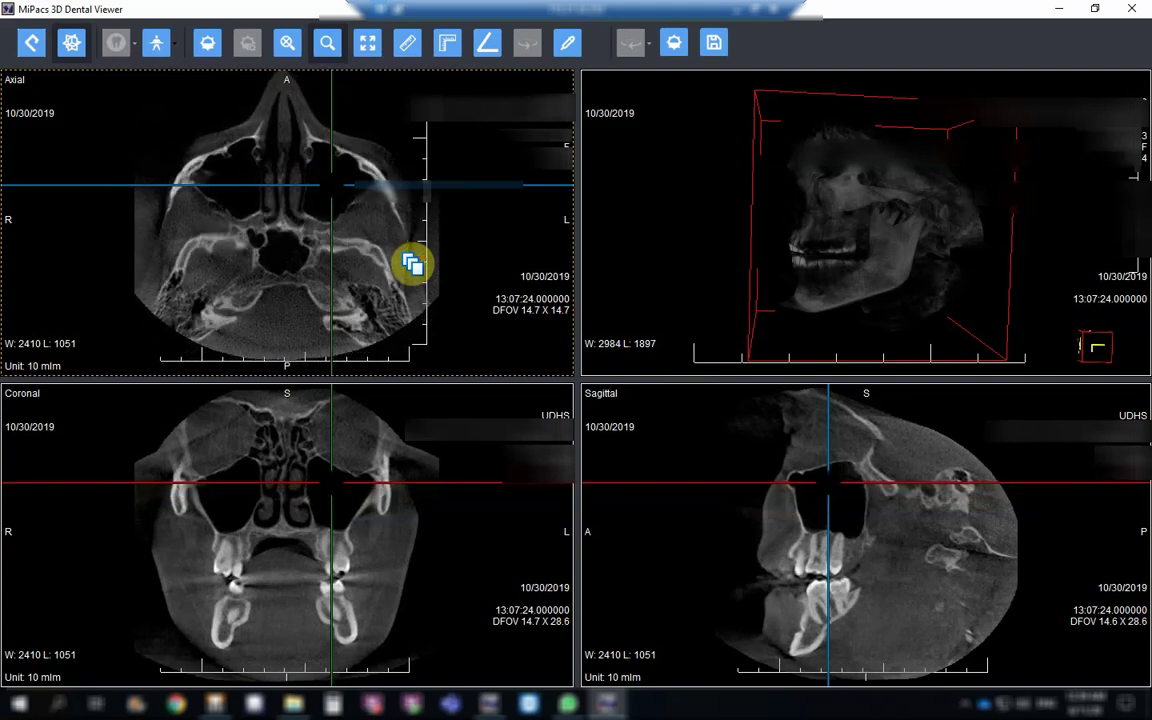
scroll(412, 264, up, 3)
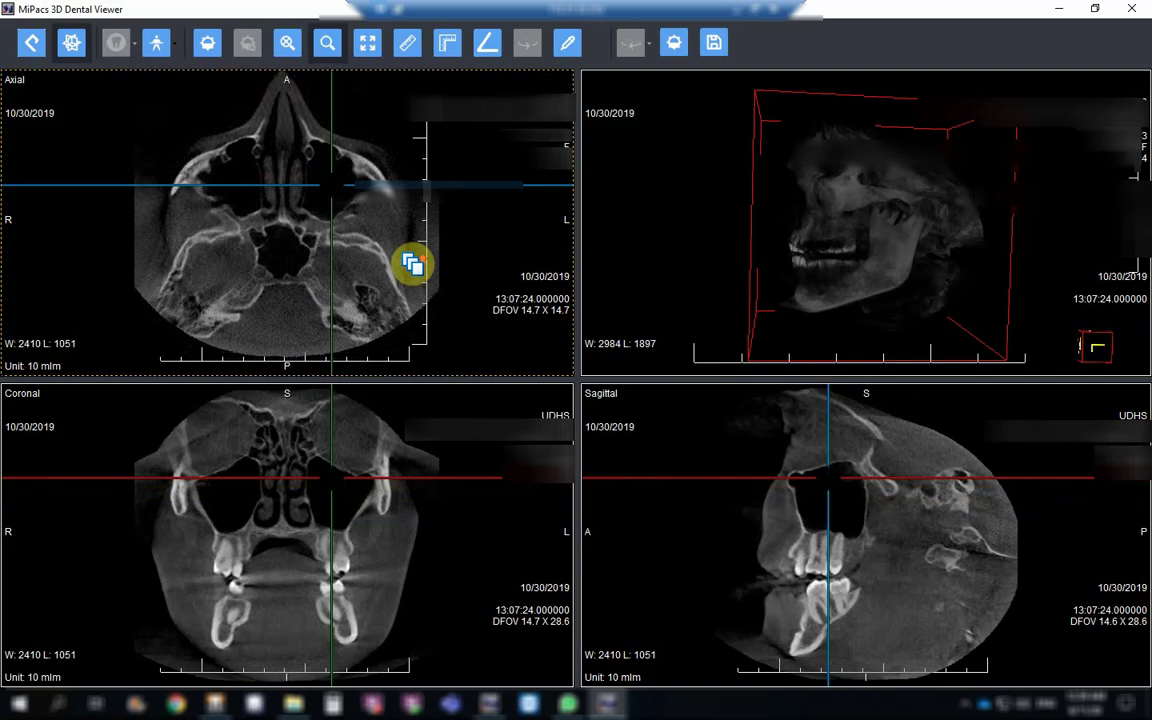
scroll(412, 264, up, 3)
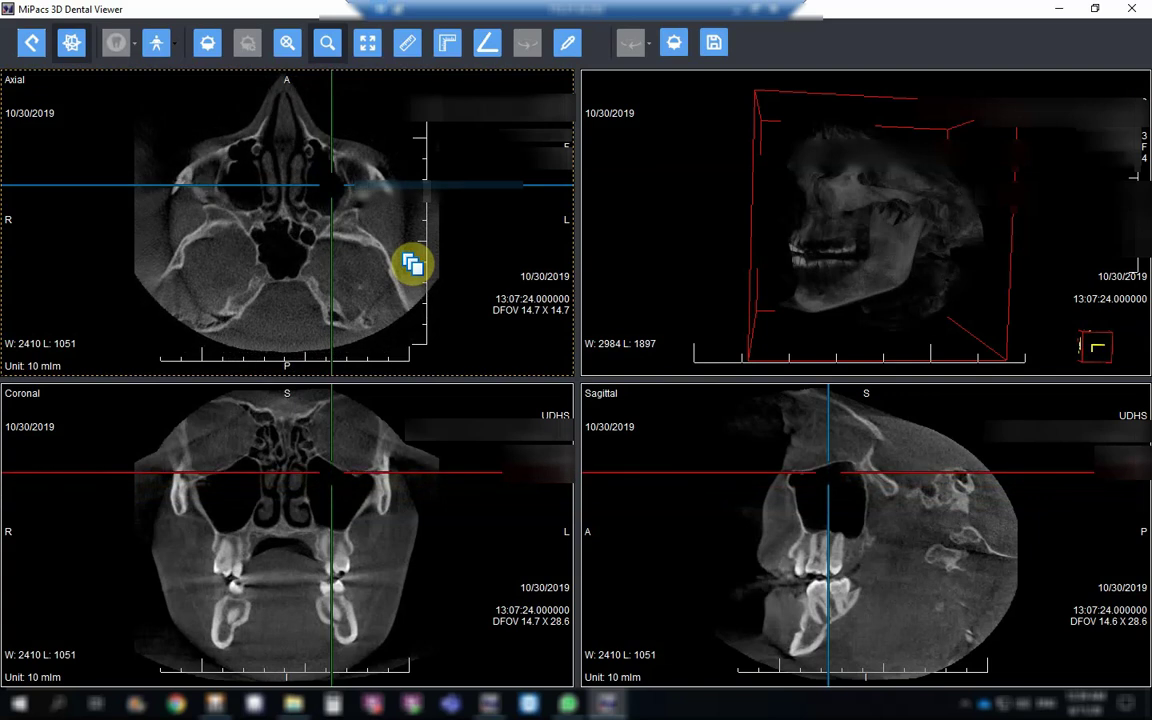
scroll(412, 264, up, 2)
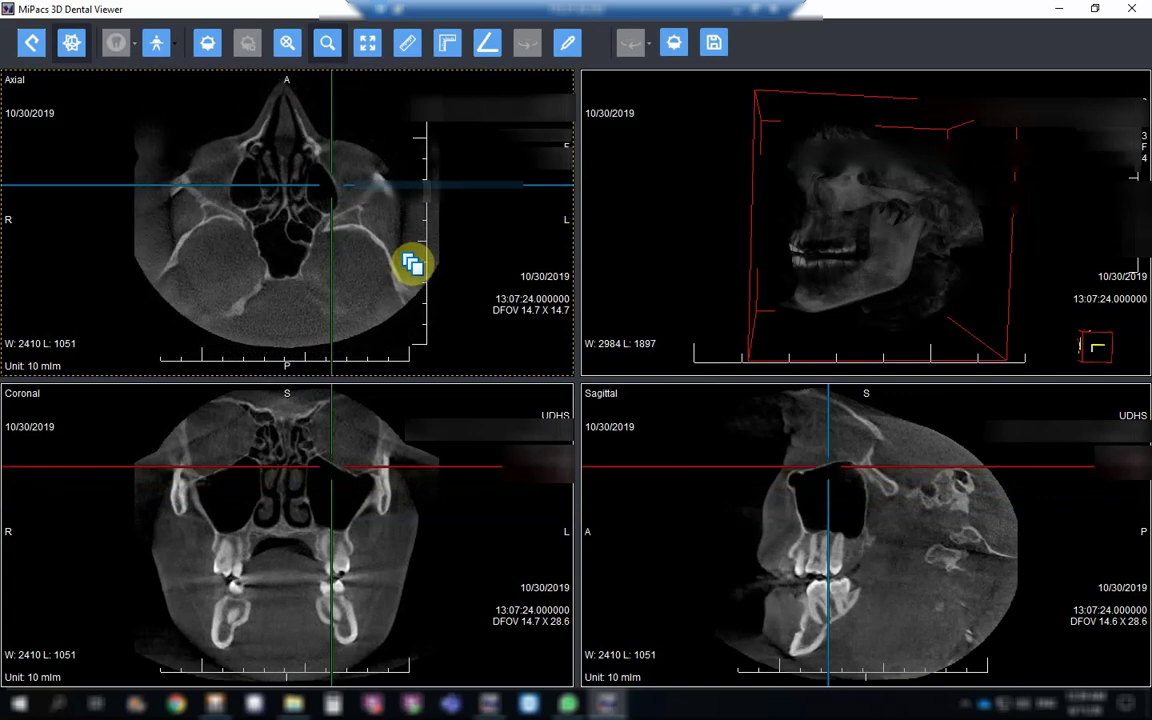
scroll(412, 264, up, 1)
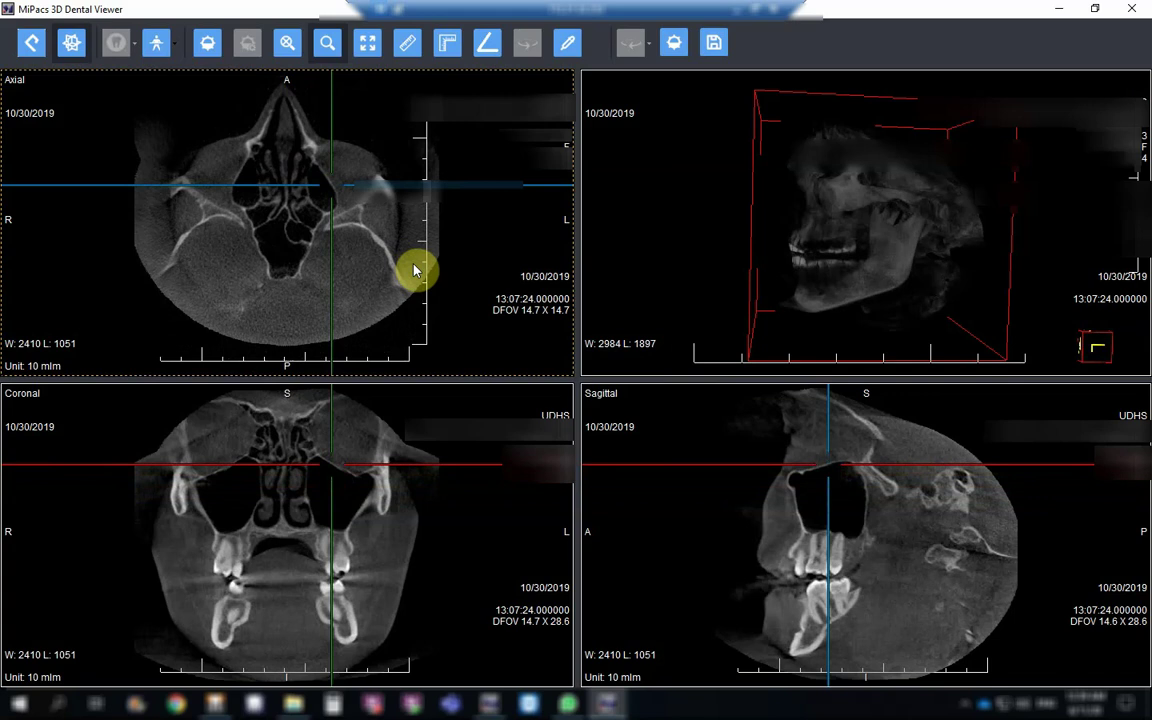
scroll(415, 270, up, 2)
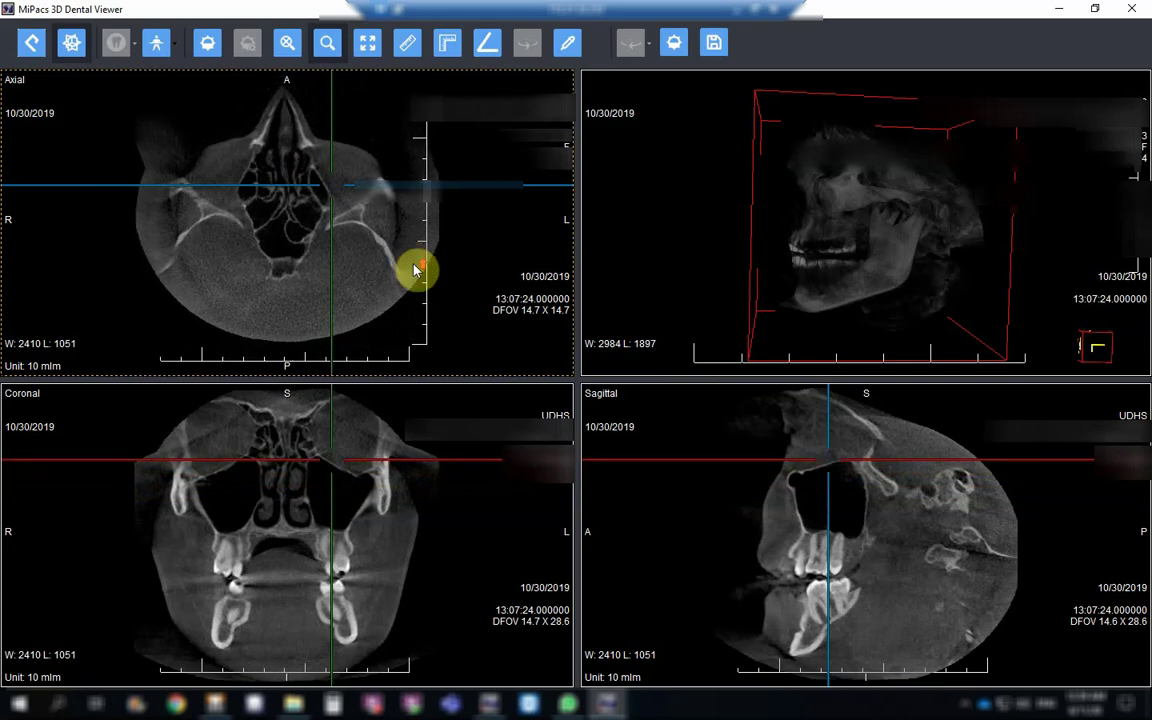
scroll(412, 264, up, 1)
scroll(412, 264, up, 1)
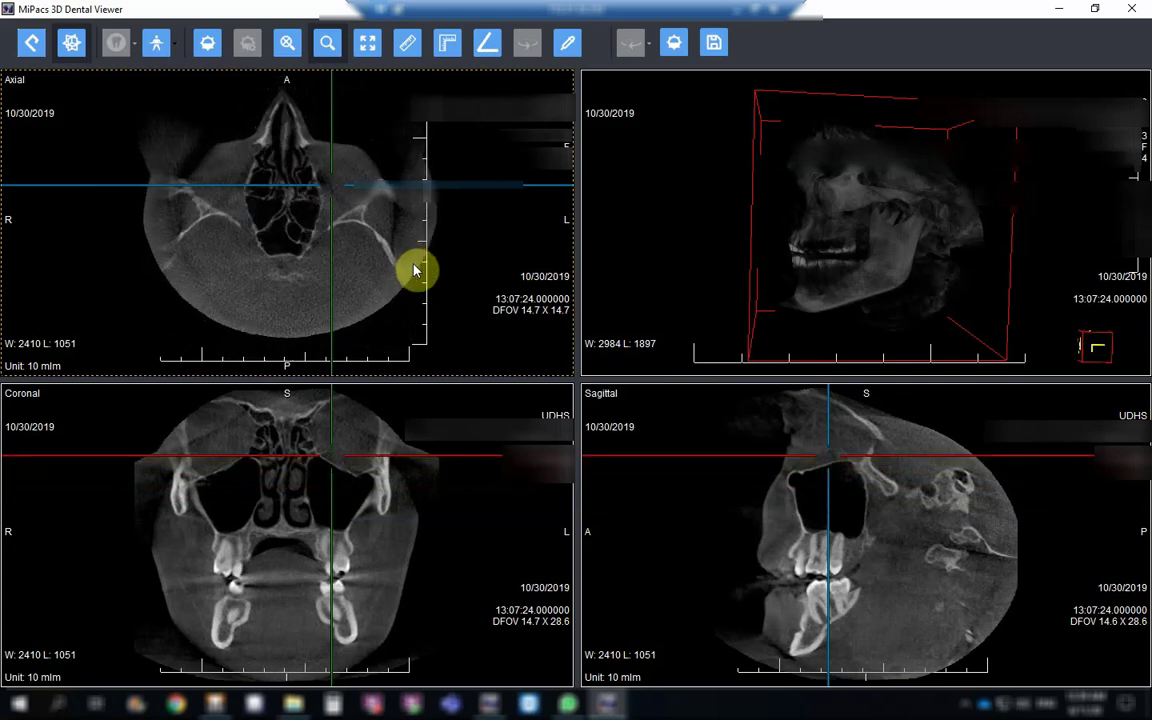
scroll(413, 265, up, 1)
scroll(408, 275, up, 1)
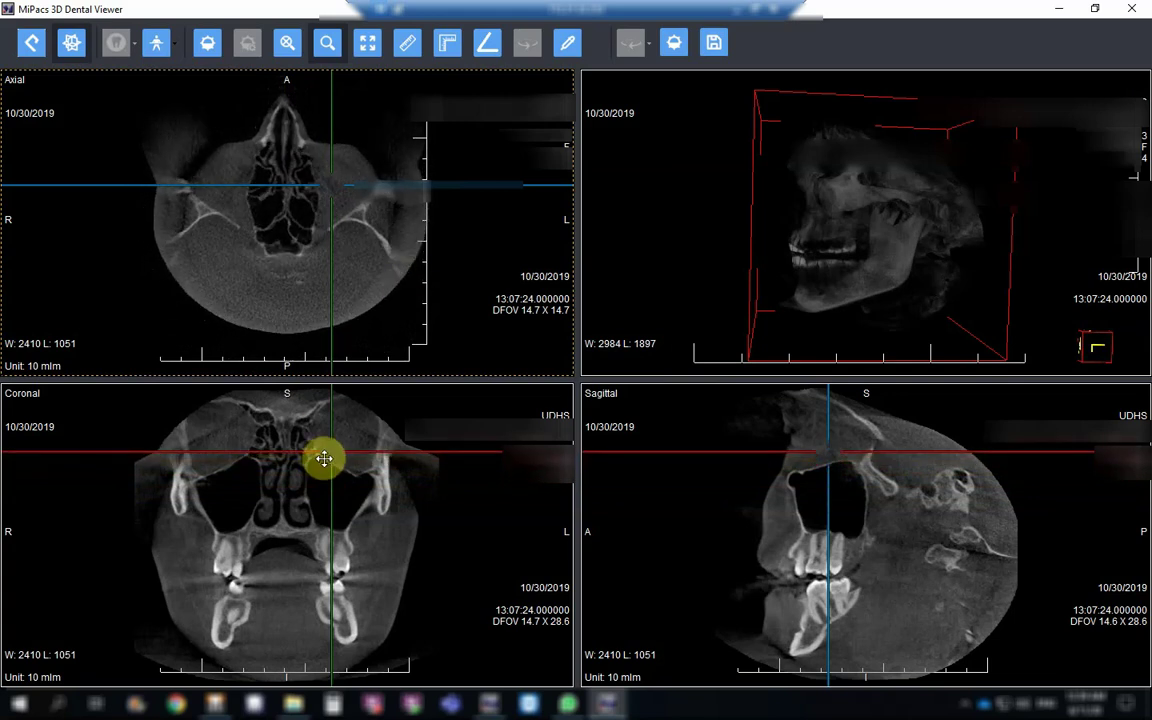
Step: Move the Coronal and Sagittal crosshairs so the axial slice lies on the upper teeth and the coronal slice cuts the incisors
drag(340, 455, 298, 444)
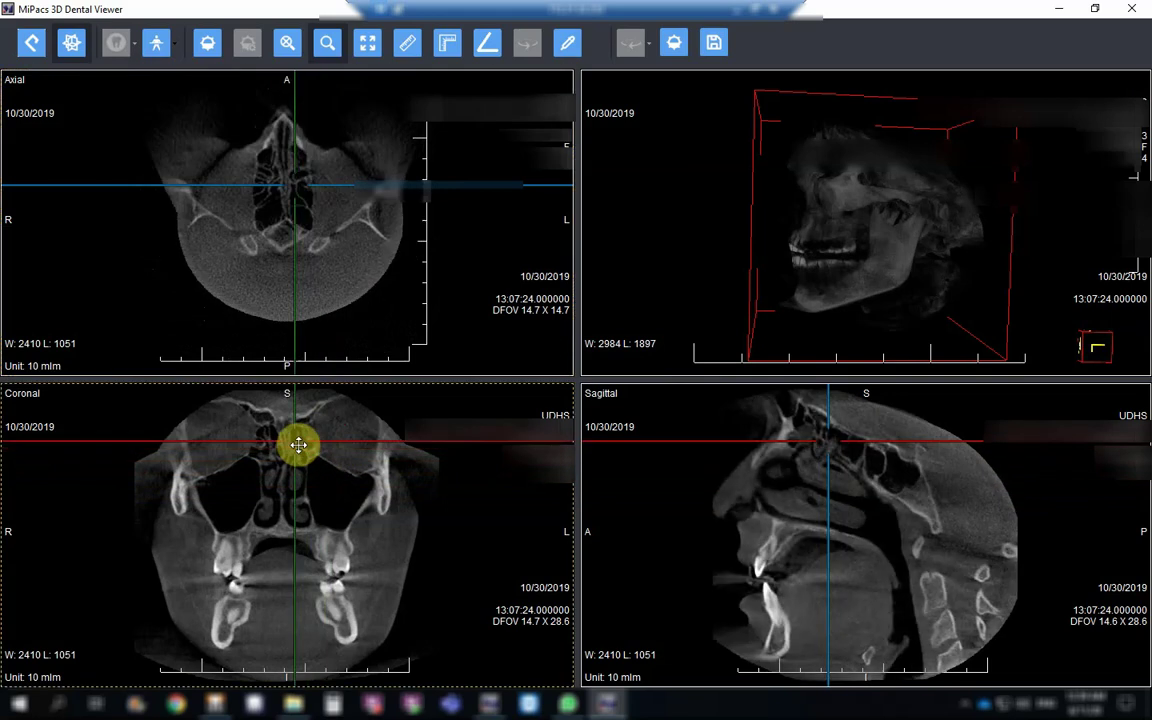
scroll(278, 260, up, 1)
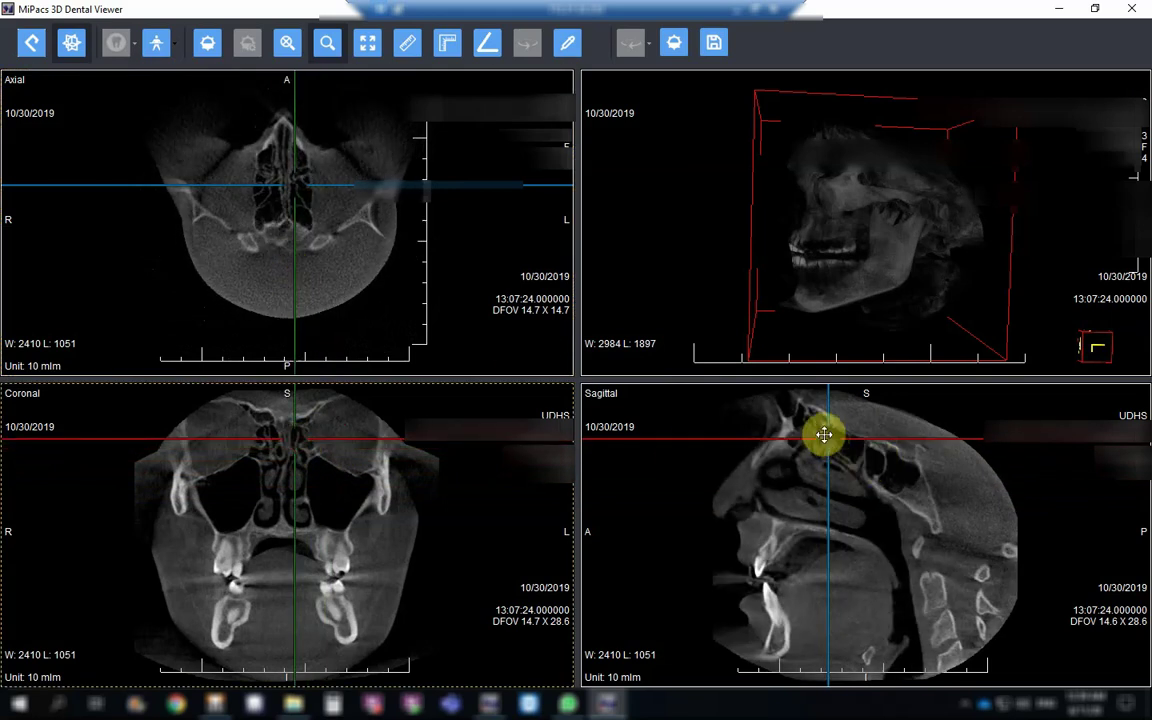
drag(824, 434, 898, 470)
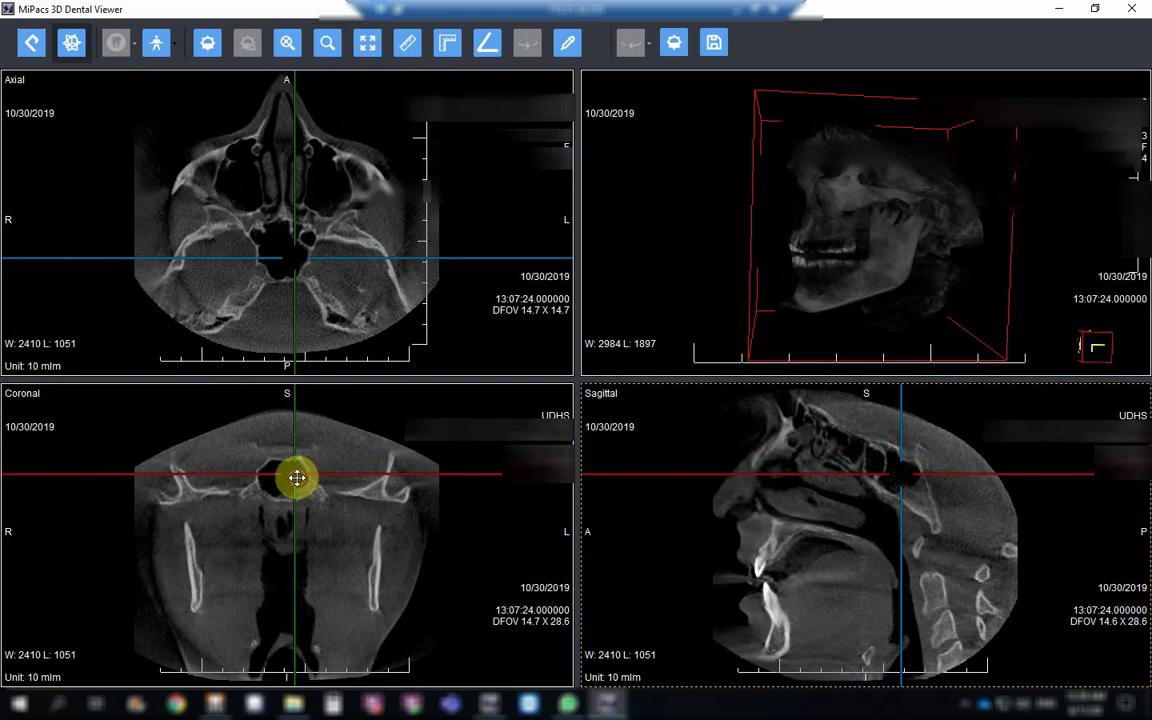
drag(297, 478, 287, 478)
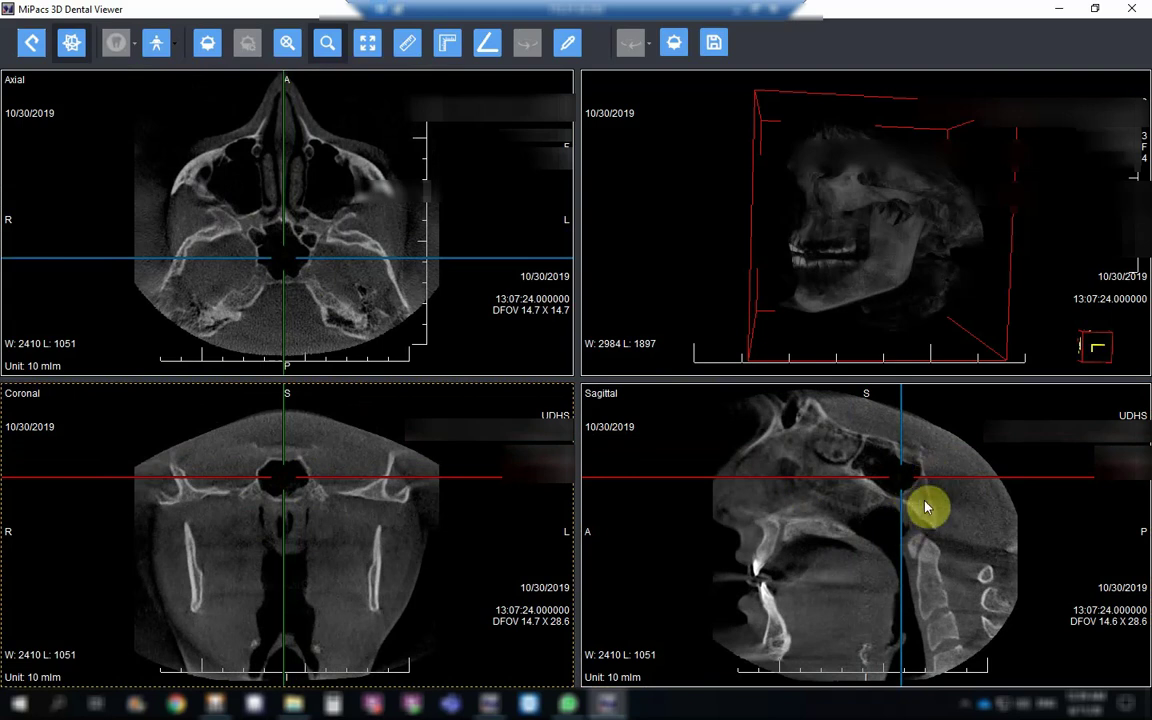
drag(905, 474, 782, 529)
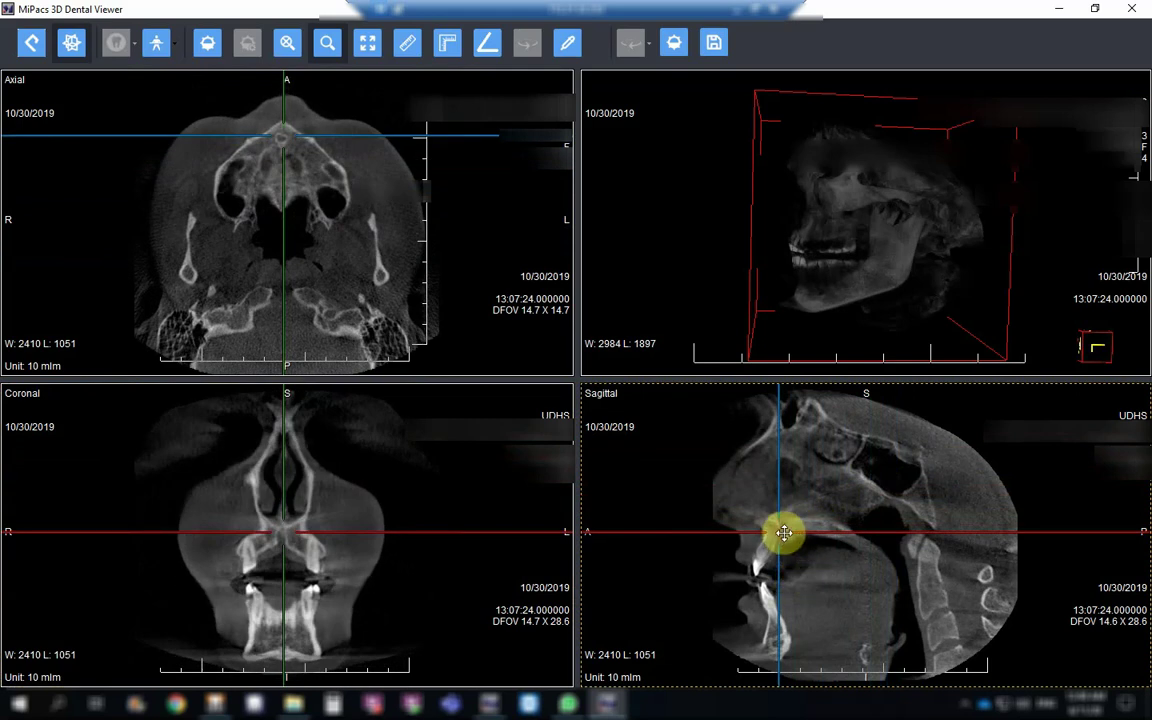
drag(784, 533, 781, 528)
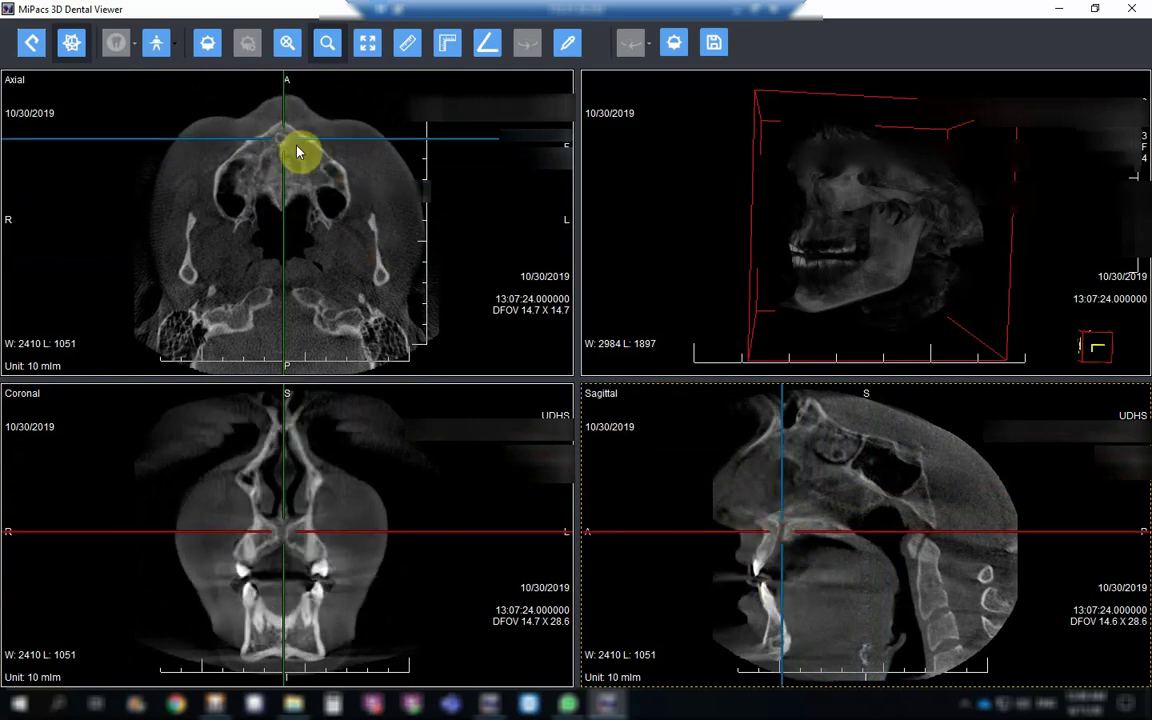
drag(285, 134, 285, 137)
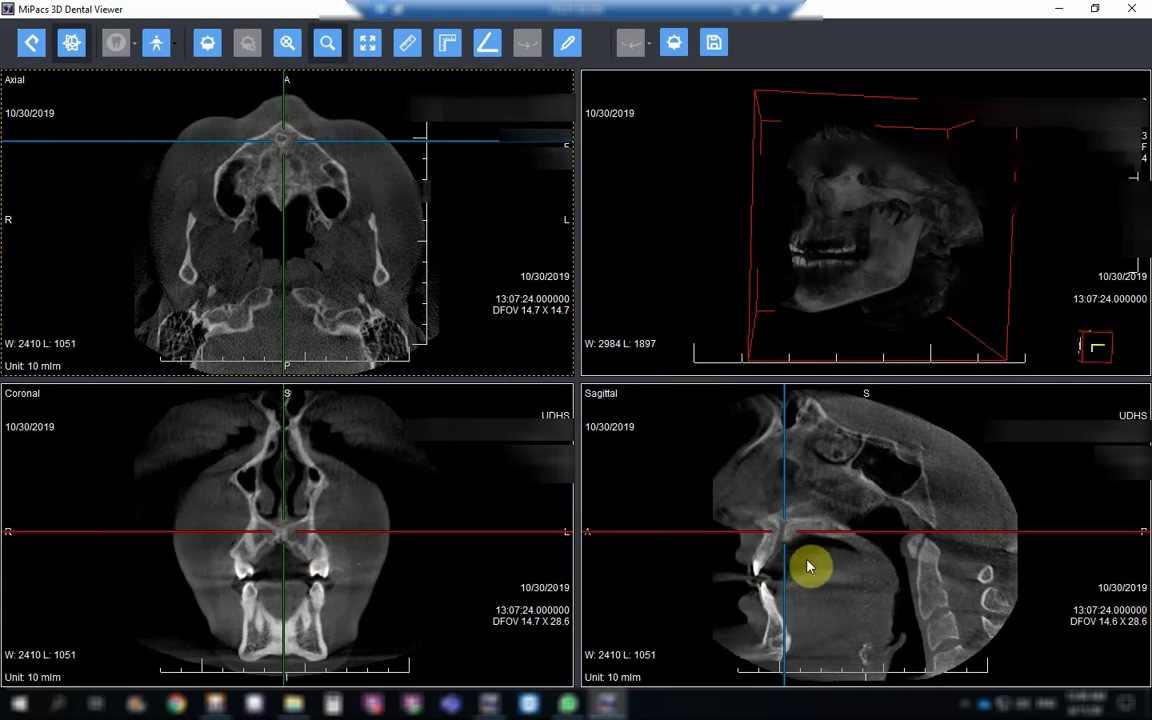
click(545, 420)
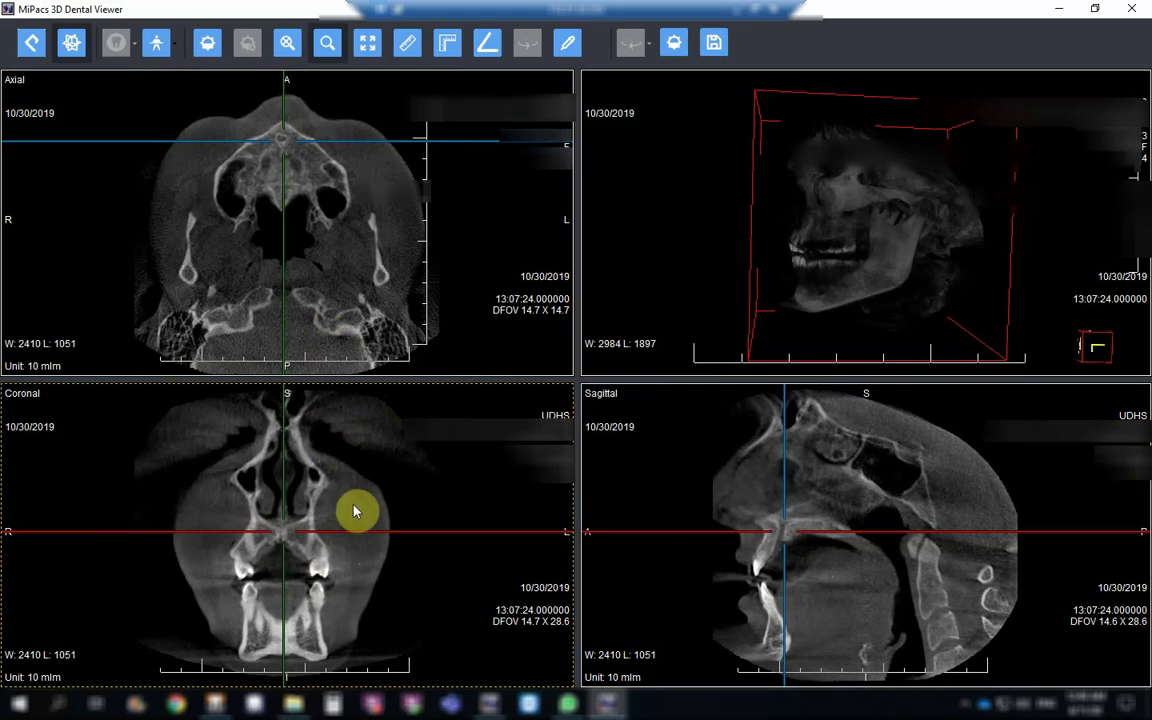
click(786, 528)
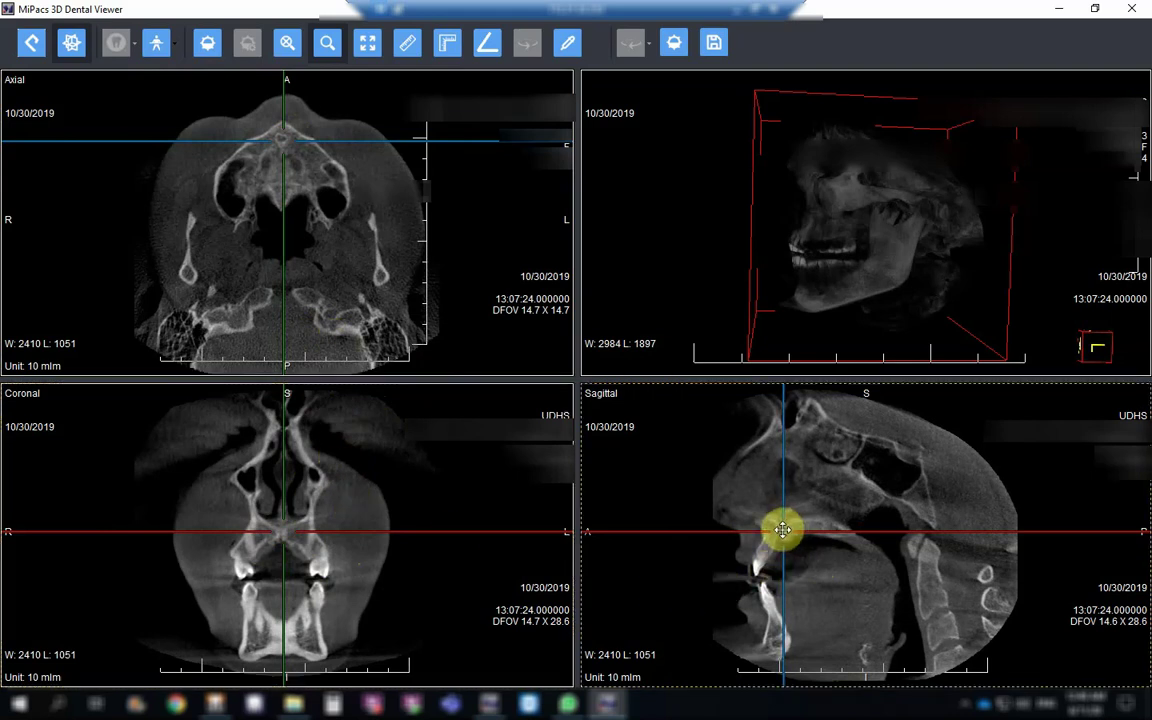
drag(783, 530, 765, 549)
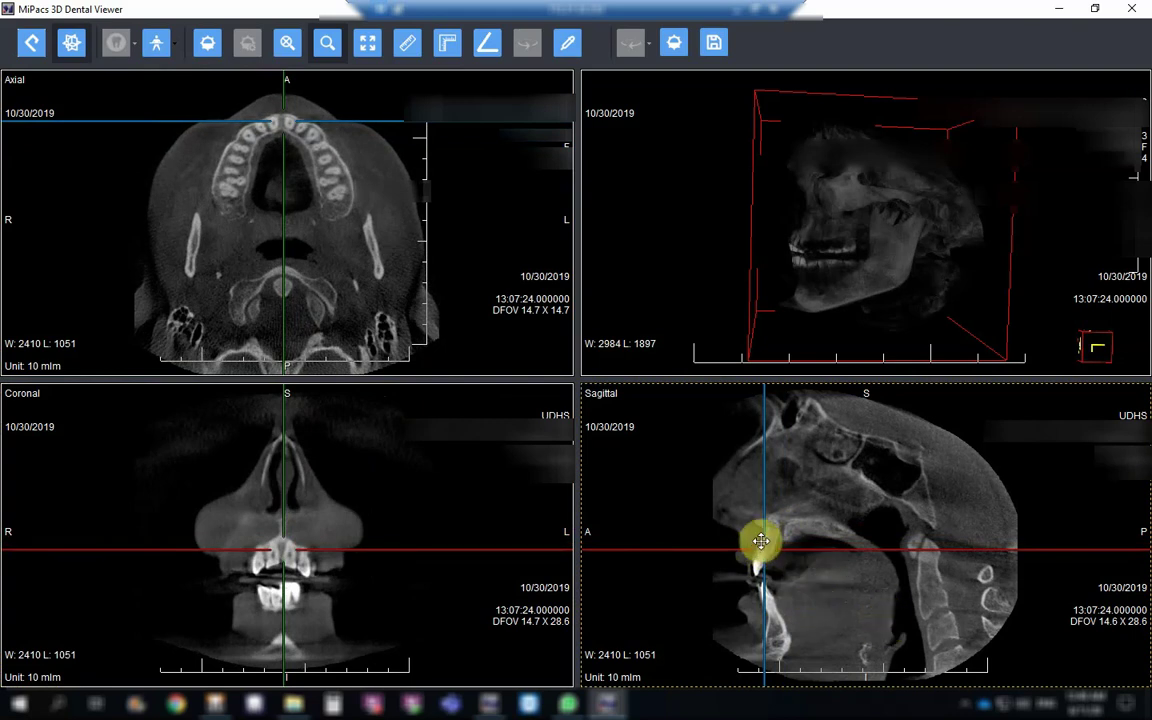
drag(767, 545, 760, 563)
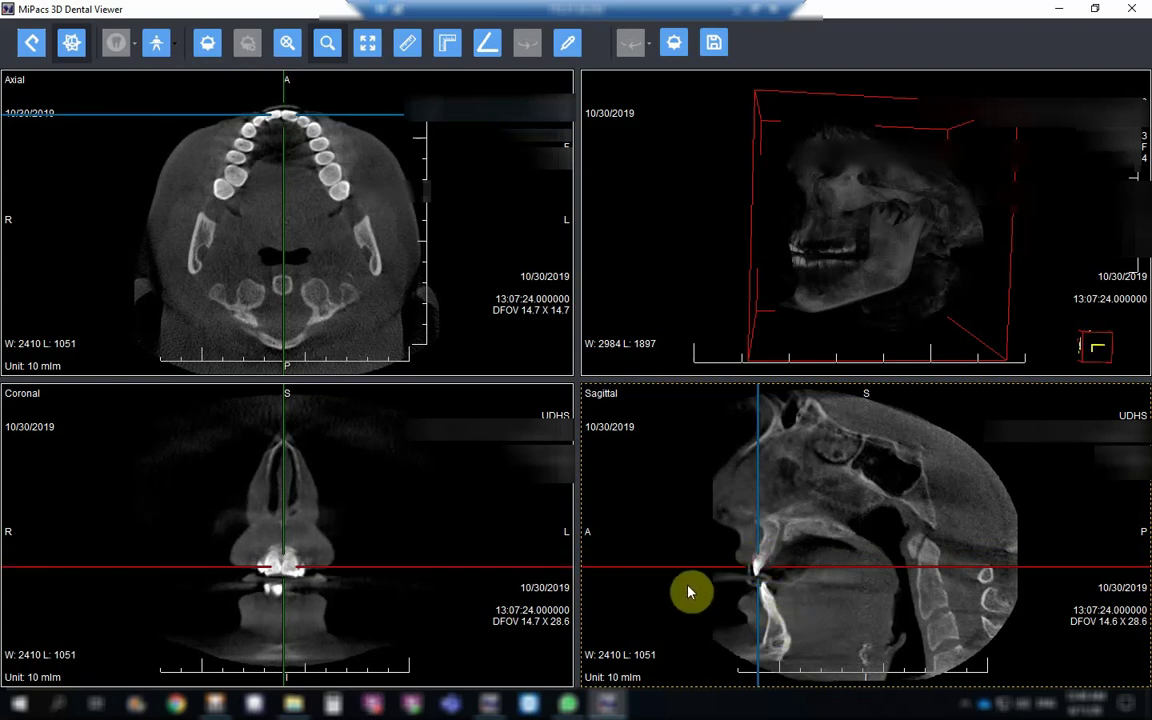
scroll(850, 610, down, 3)
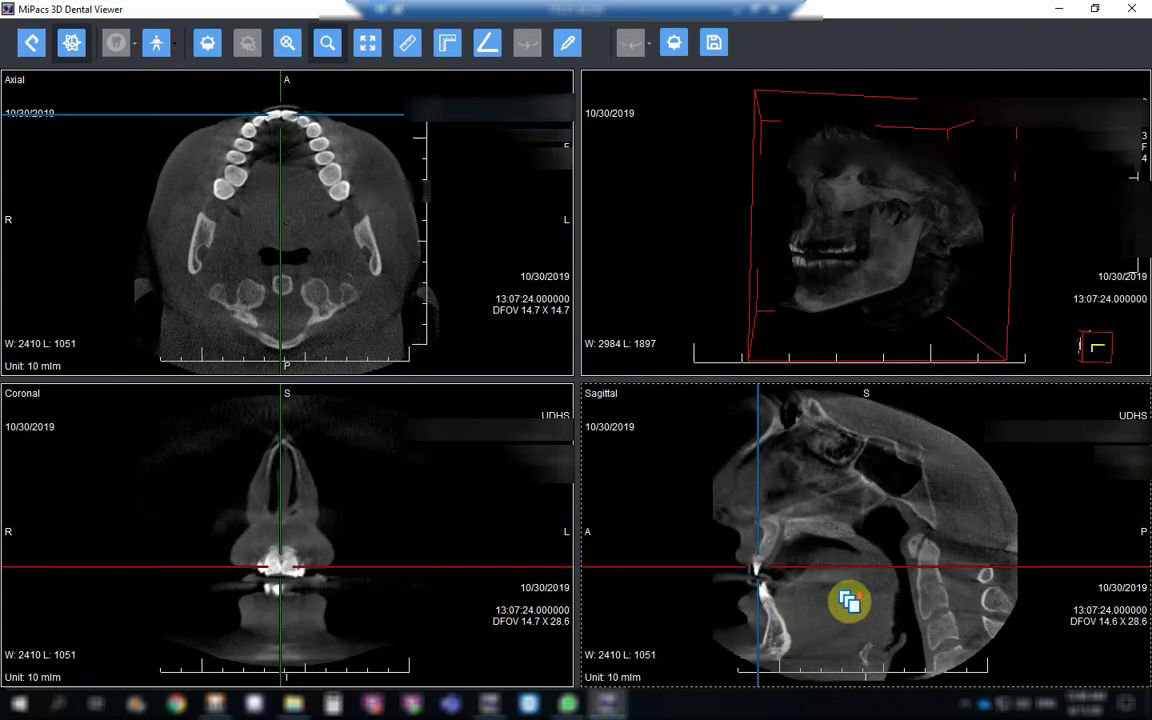
scroll(850, 600, up, 3)
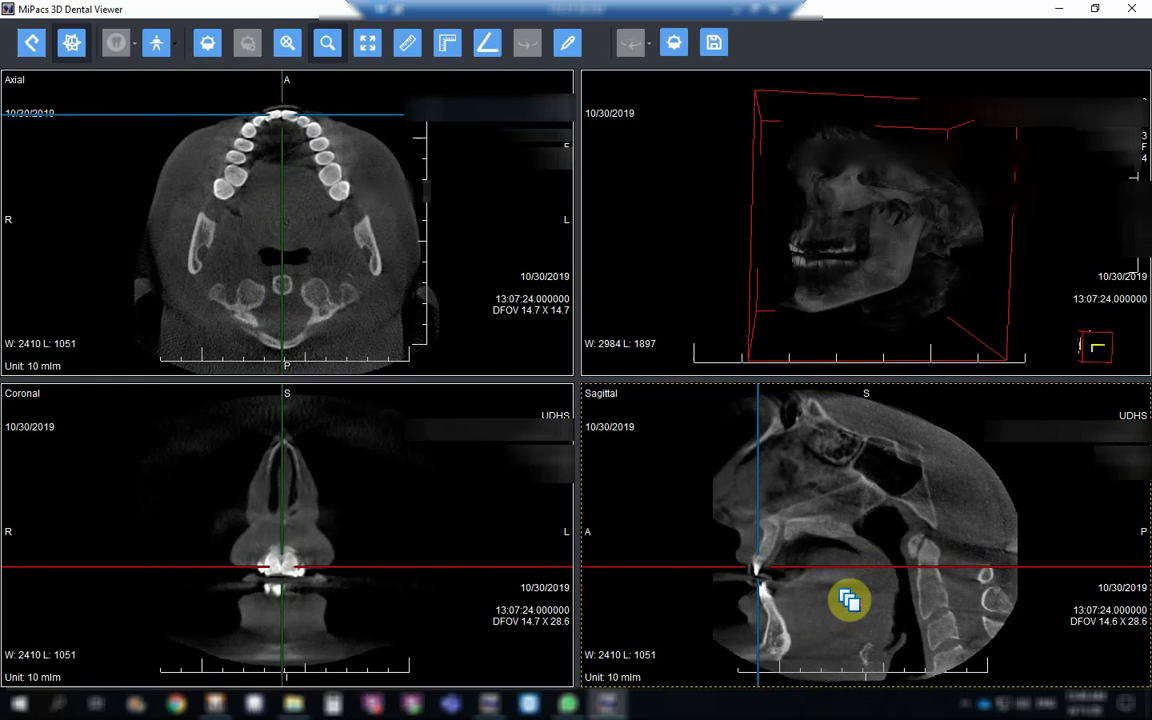
scroll(849, 599, up, 2)
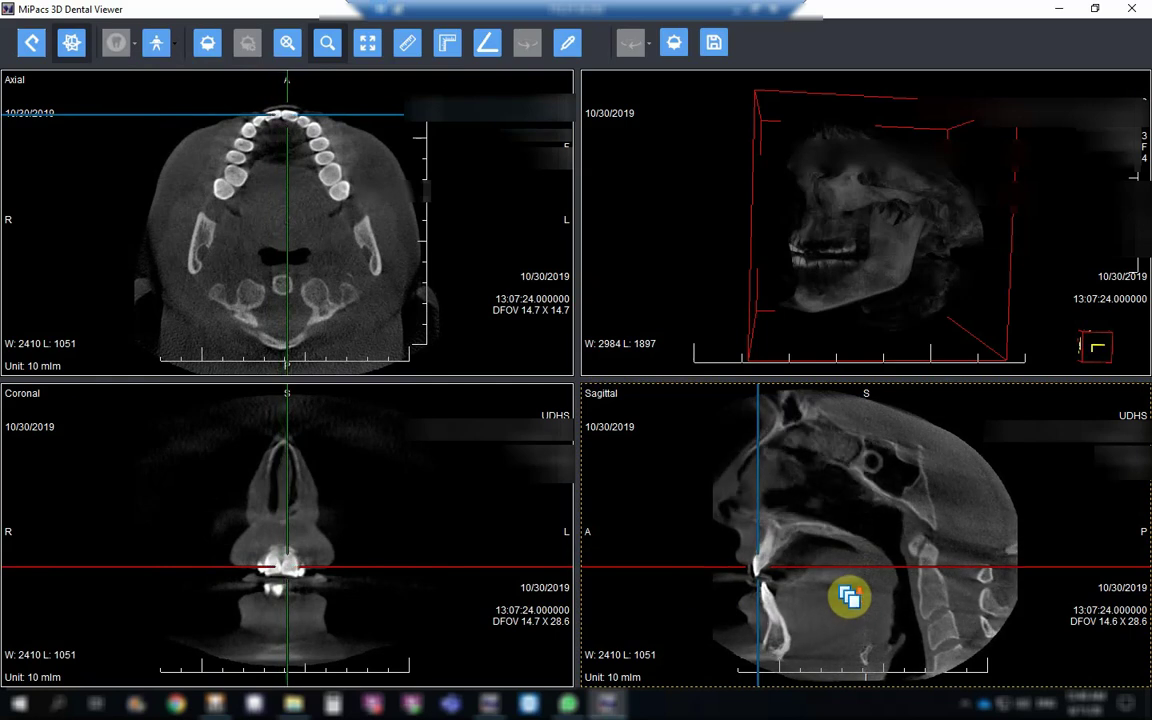
scroll(849, 597, up, 2)
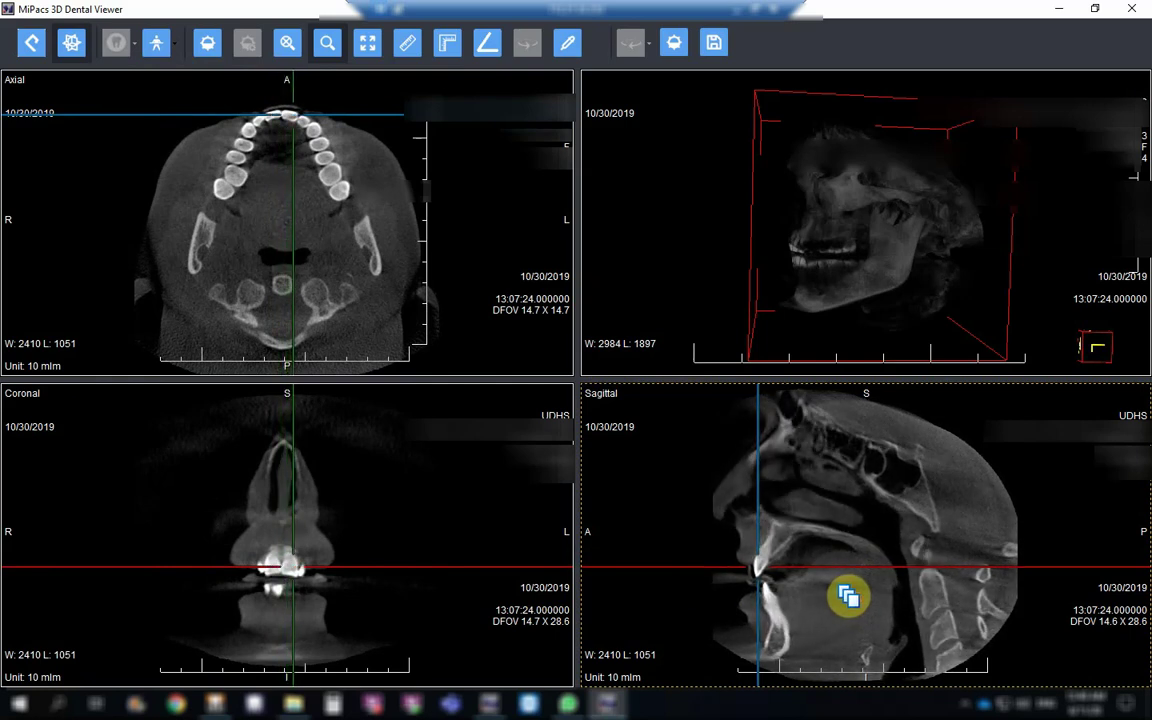
scroll(847, 597, down, 2)
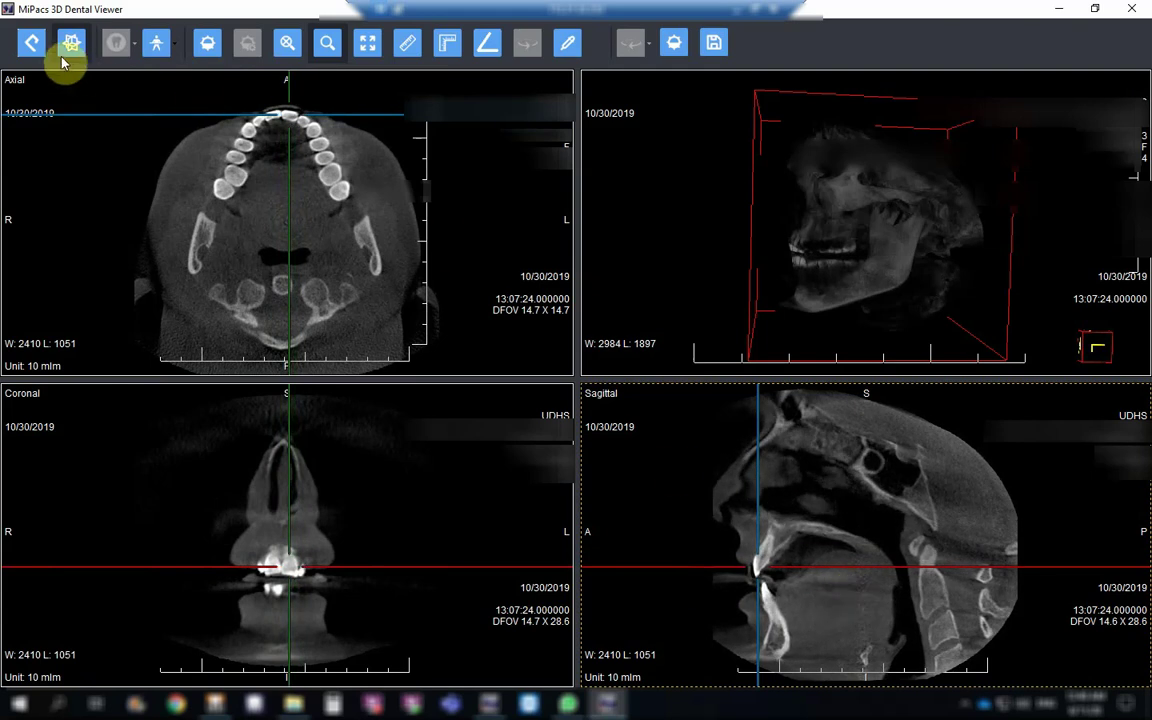
Step: With the Ruler, measure 24.46 mm along the sagittal incisor and a left molar's width axially
click(407, 44)
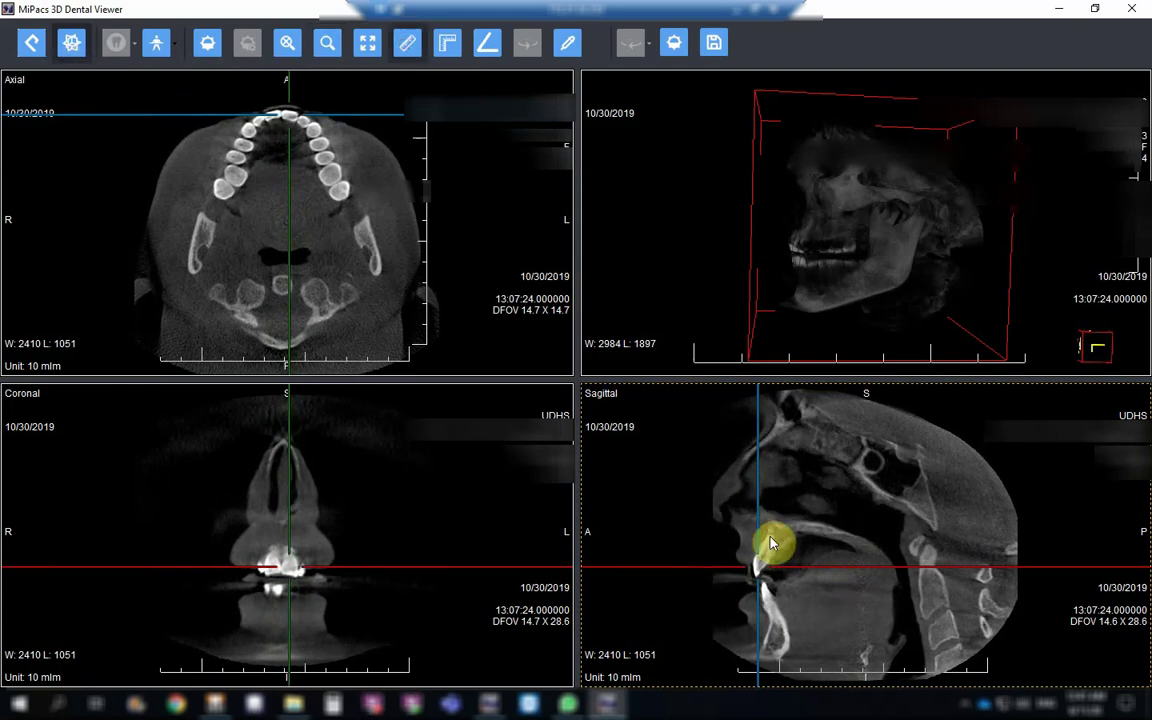
mouse_move(772, 520)
mouse_down()
mouse_move(760, 572)
mouse_move(767, 528)
mouse_up()
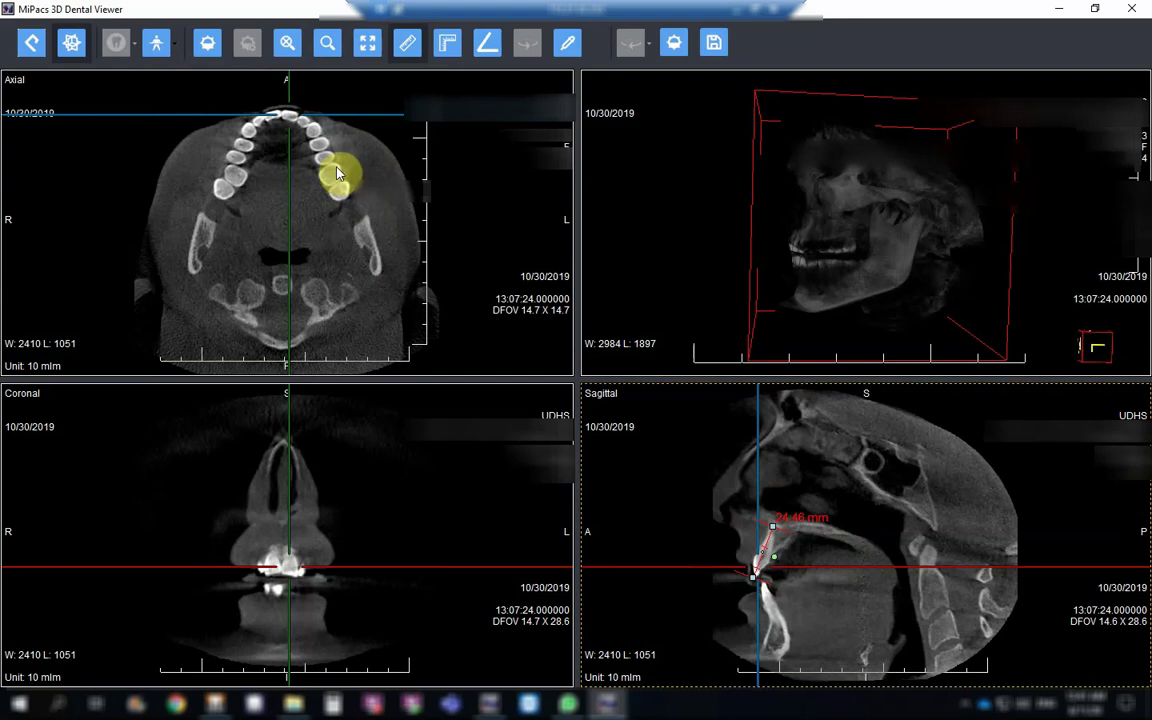
drag(338, 174, 321, 180)
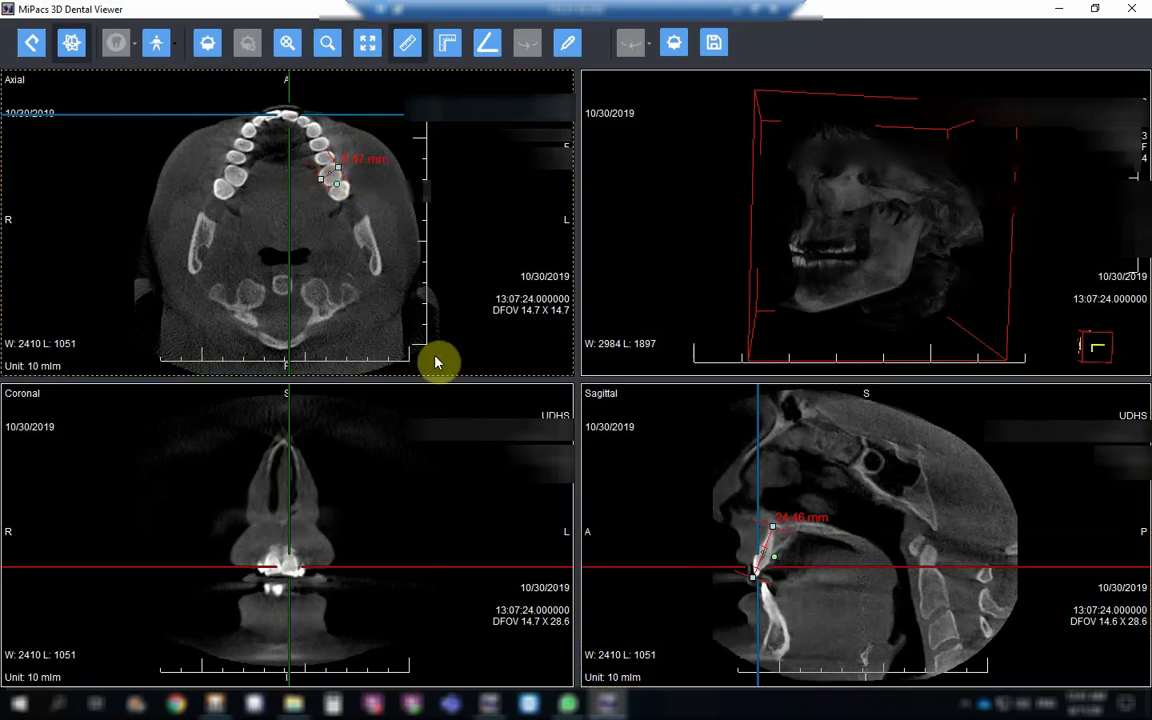
Step: Bring up and dismiss the export menus of the Axial and Sagittal views
right_click(338, 174)
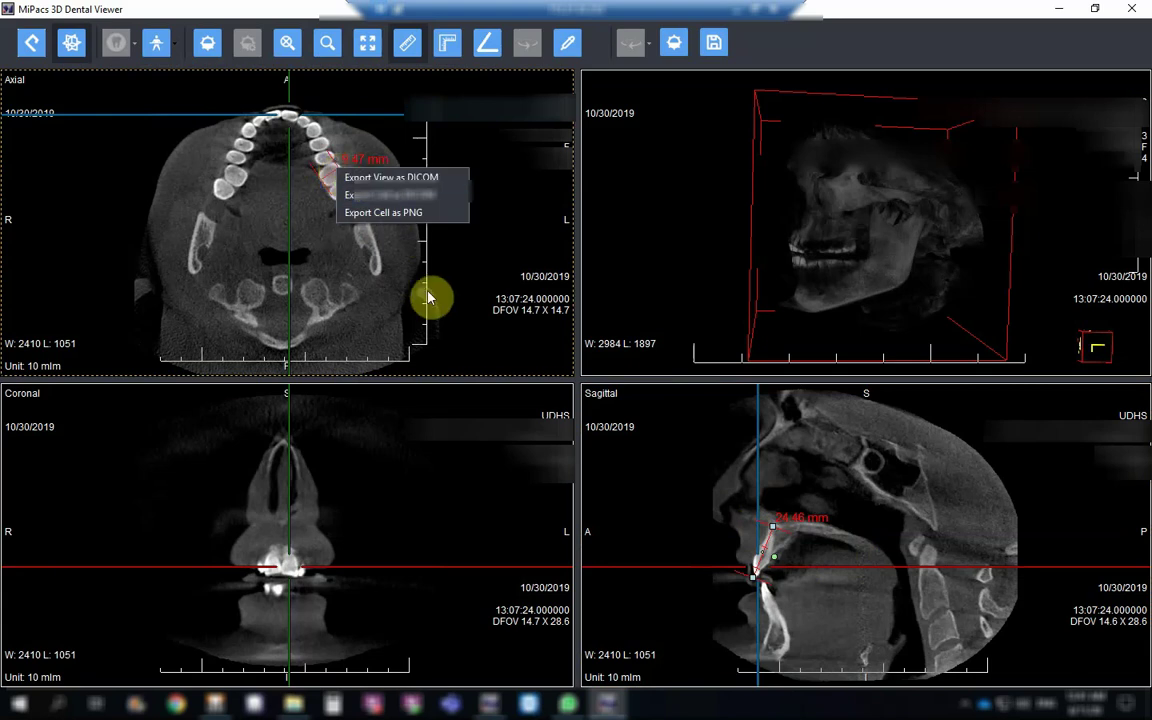
click(383, 300)
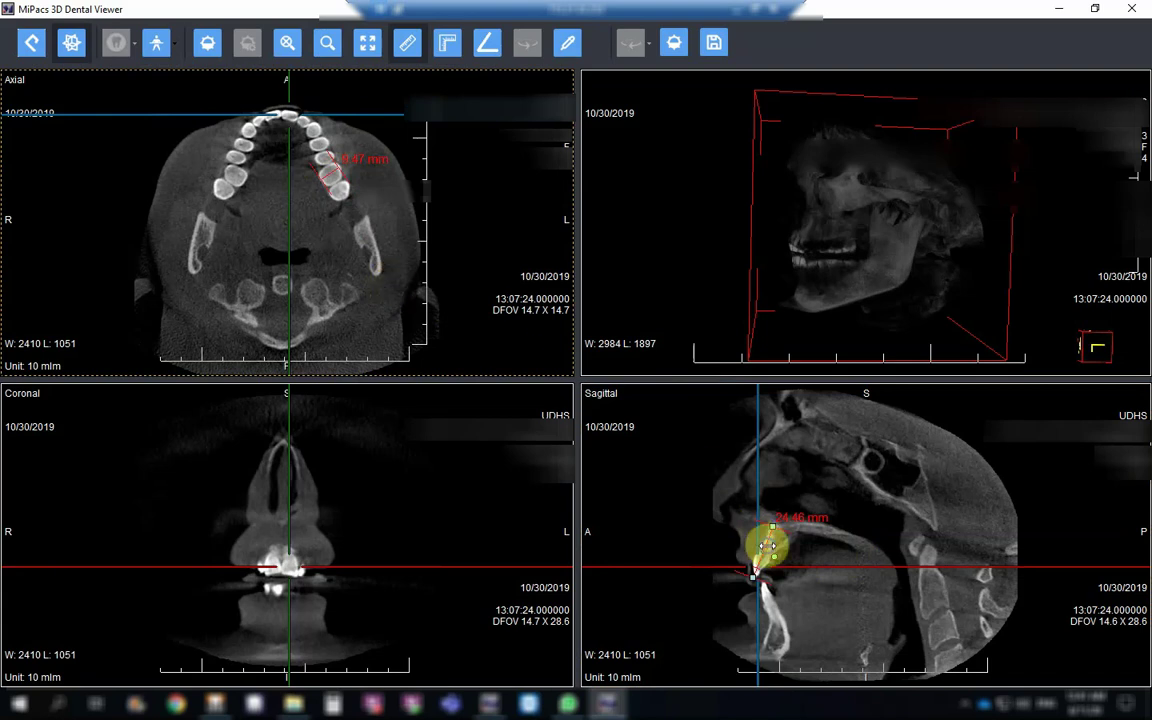
right_click(768, 552)
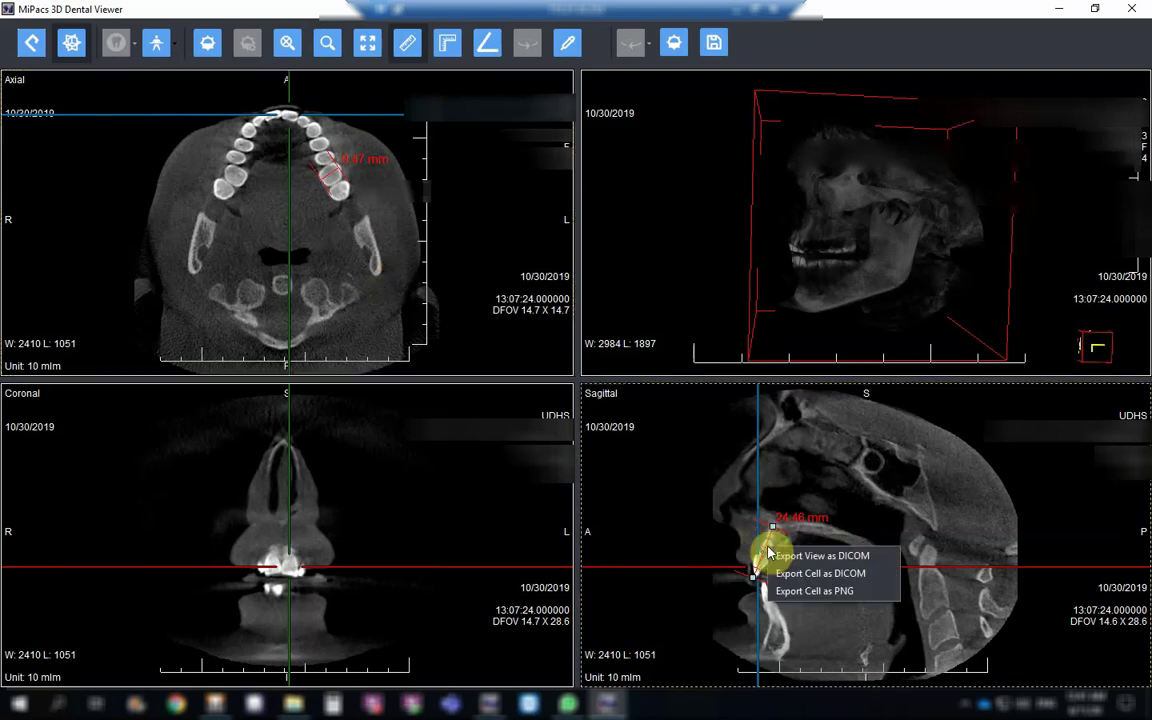
click(830, 512)
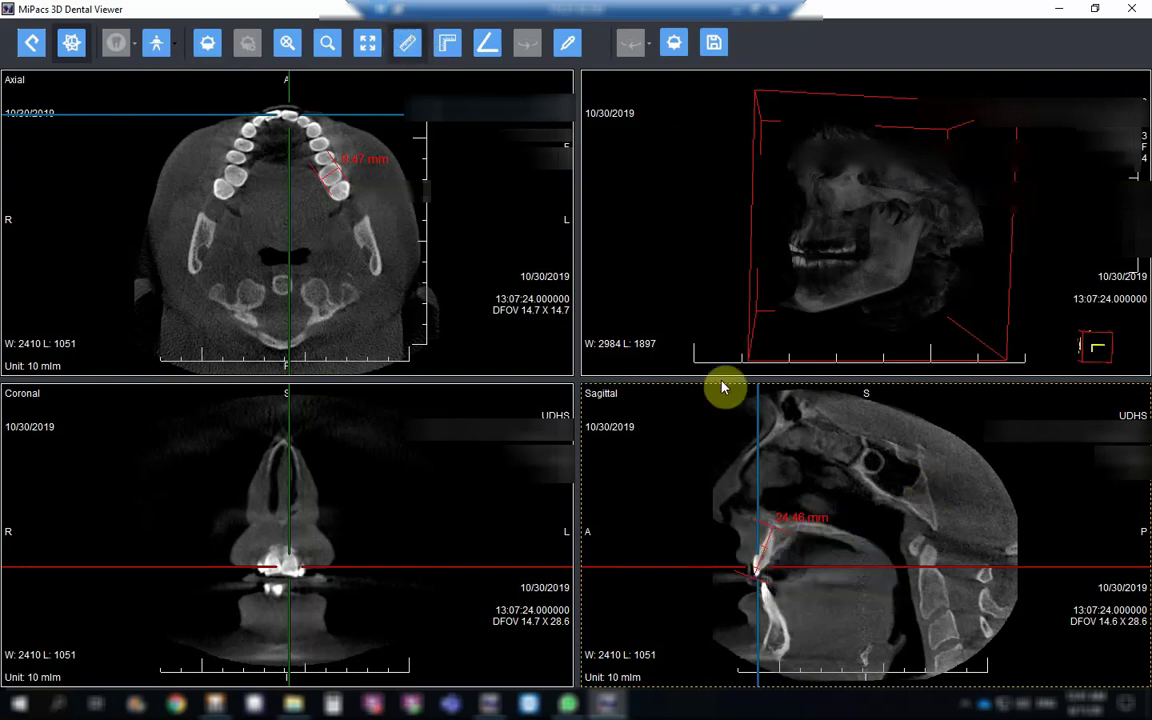
Step: Move the 24.46 mm sagittal measurement into the empty space in front of the face
right_click(778, 540)
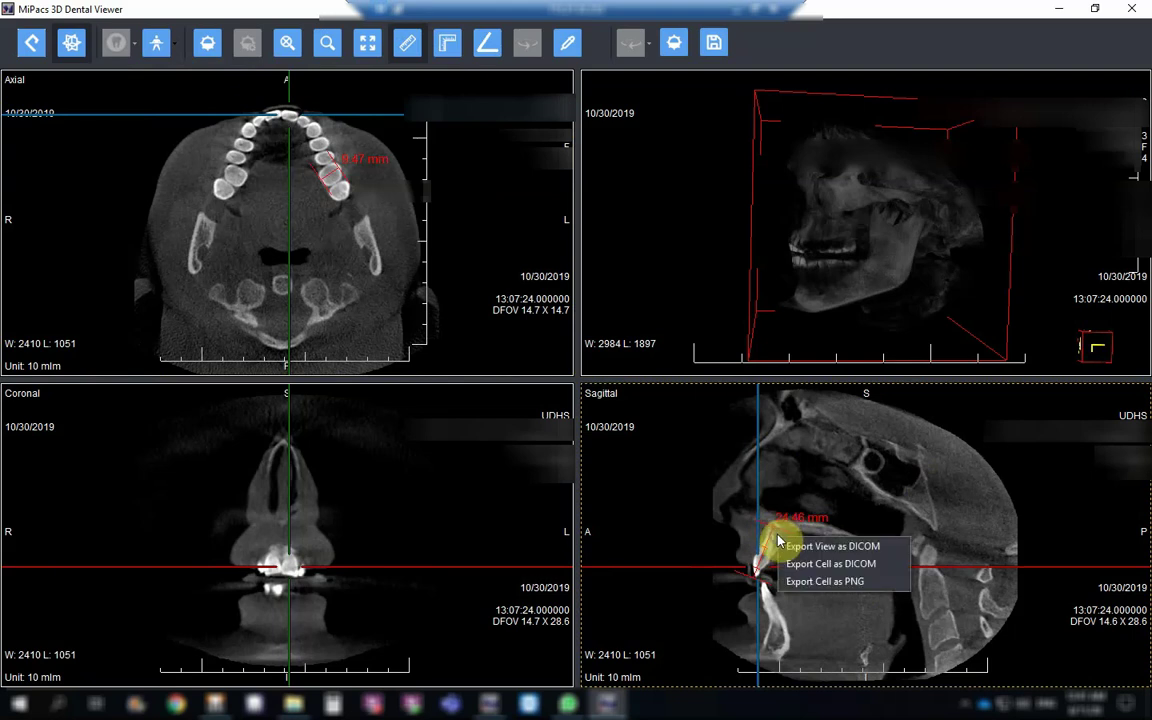
click(770, 538)
mouse_move(776, 535)
mouse_down()
mouse_move(848, 504)
mouse_move(869, 463)
mouse_move(740, 432)
mouse_move(676, 486)
mouse_move(681, 519)
mouse_move(645, 512)
mouse_up()
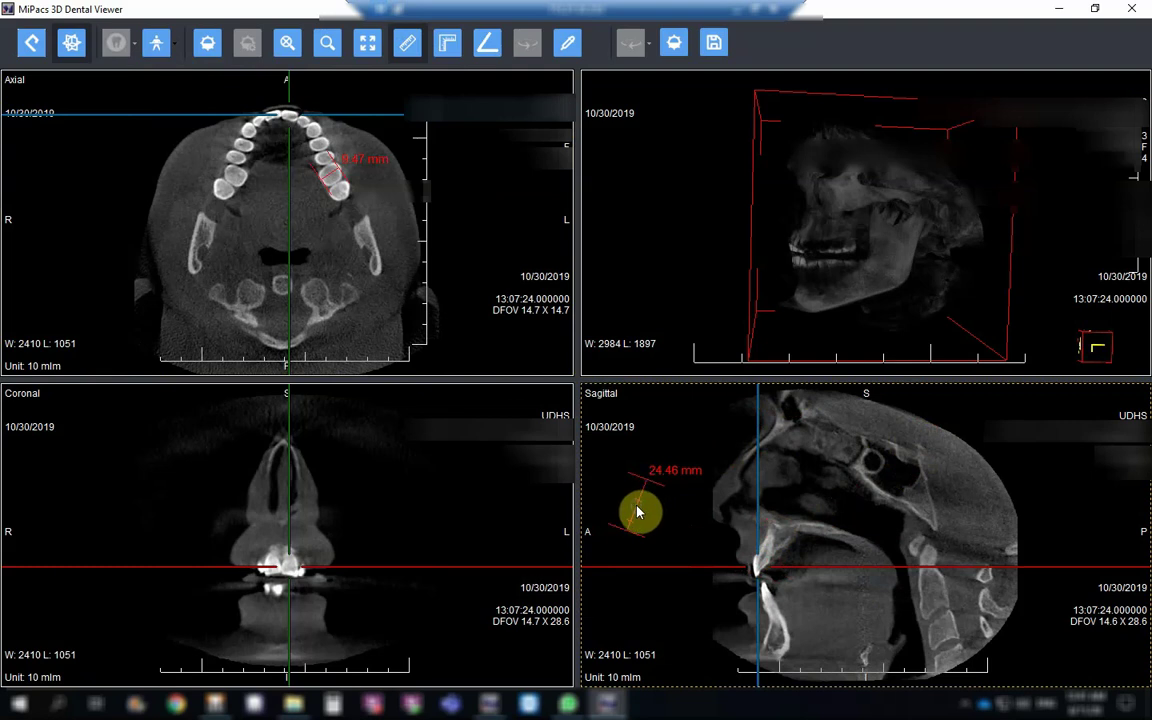
right_click(637, 505)
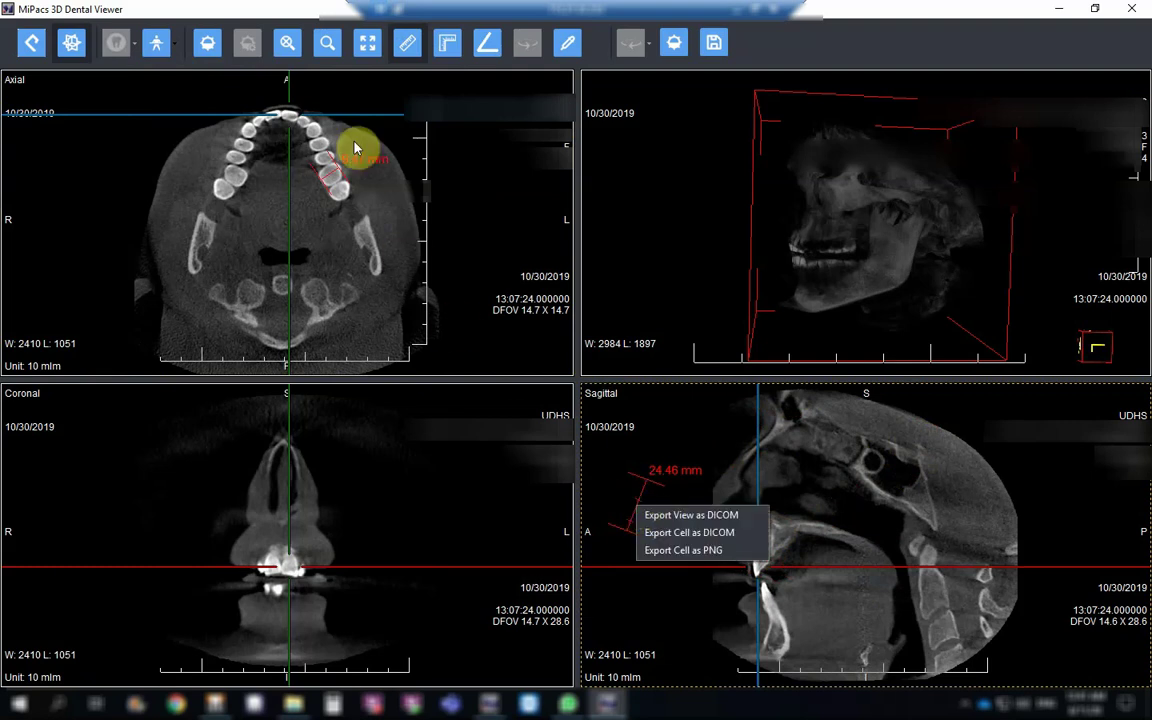